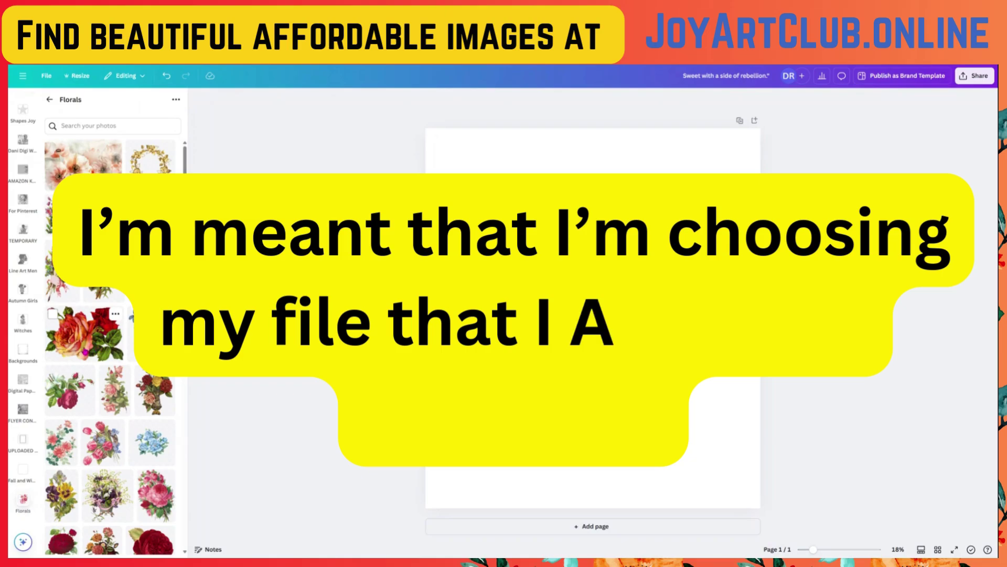
scroll(84, 362, down, 3)
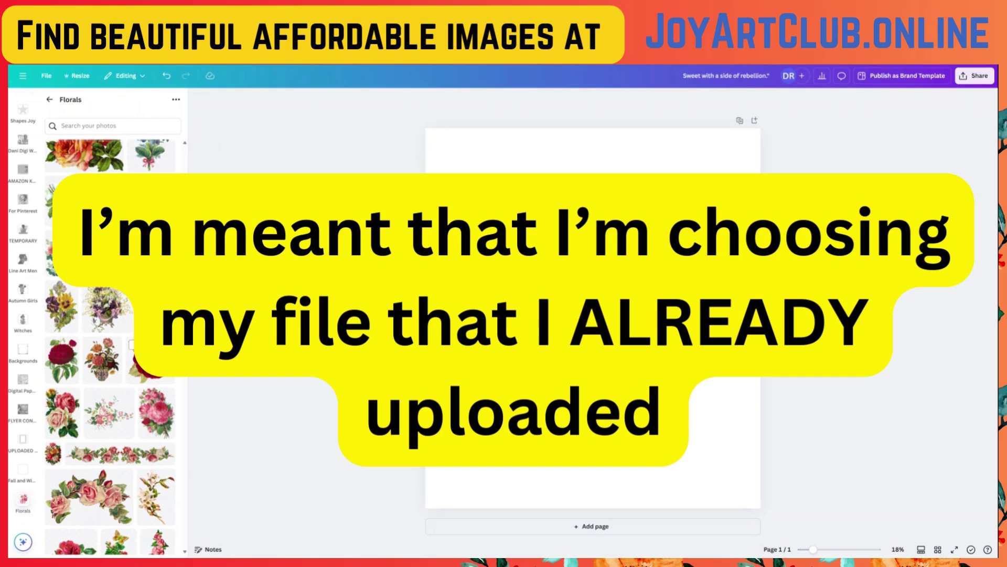
scroll(110, 341, up, 3)
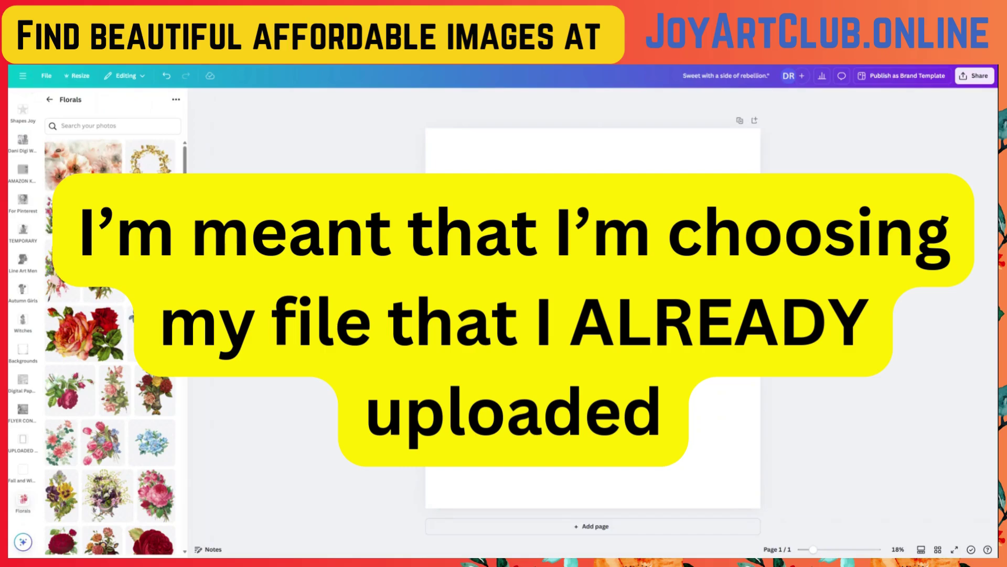
click(113, 225)
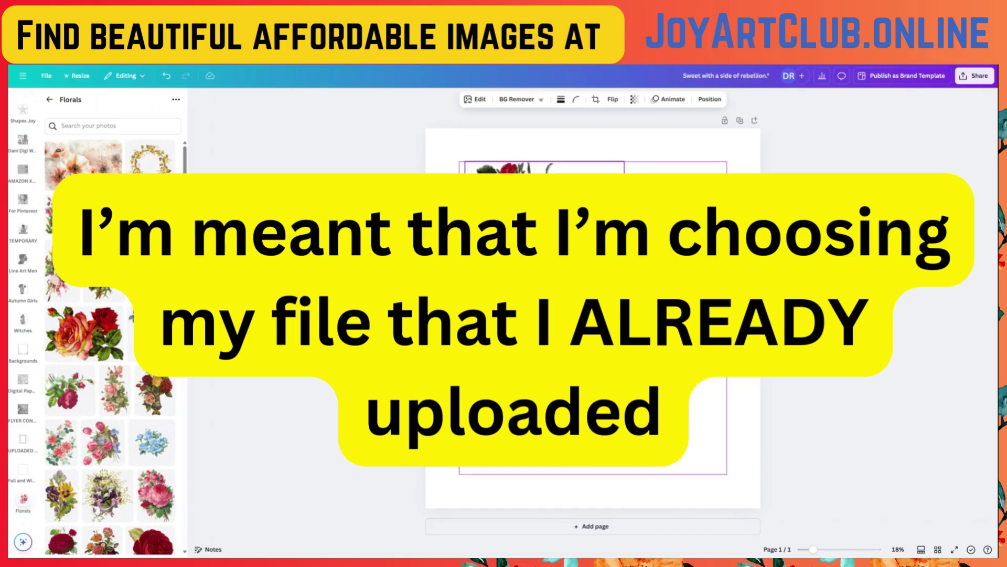
drag(612, 358, 712, 491)
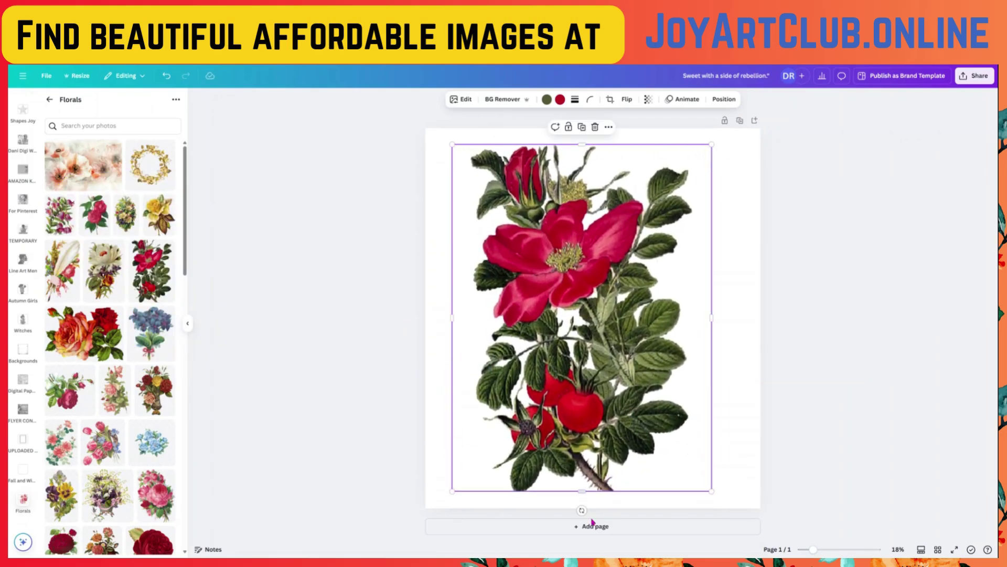
drag(581, 511, 589, 458)
click(595, 127)
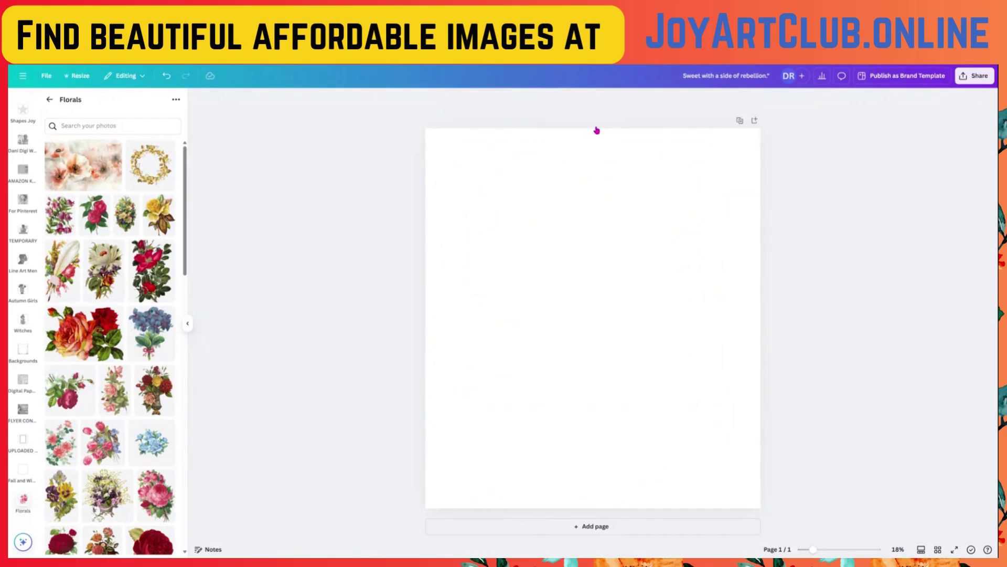
- Place the orange and red roses picture centred on the page at nearly full page width and remove its background
click(83, 339)
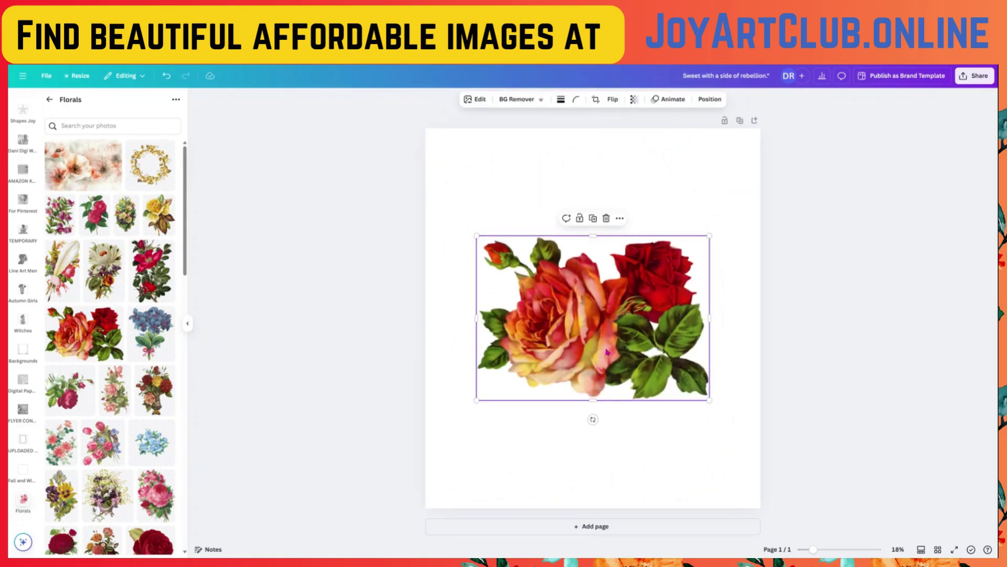
drag(595, 298, 567, 347)
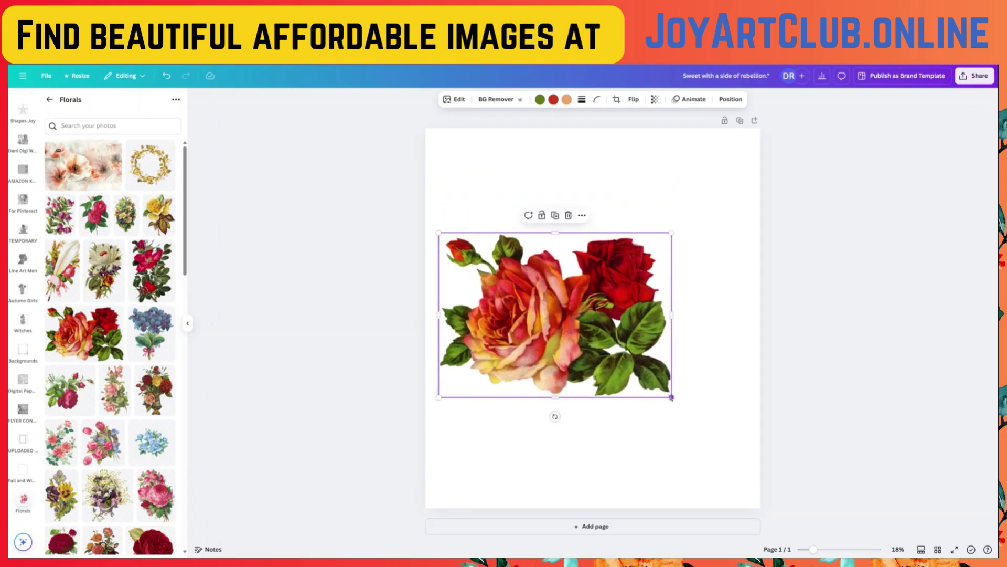
drag(671, 399, 762, 444)
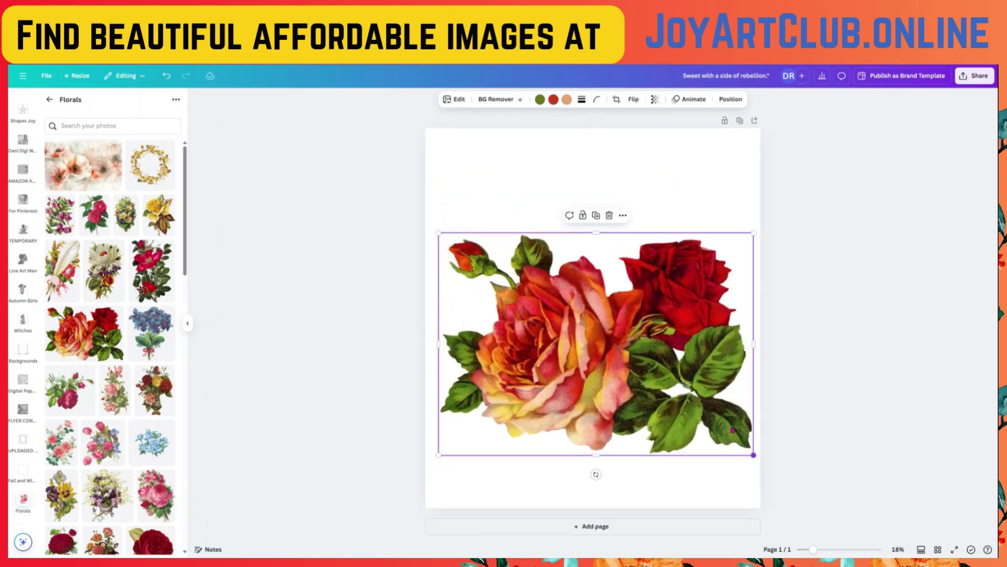
drag(664, 379, 660, 361)
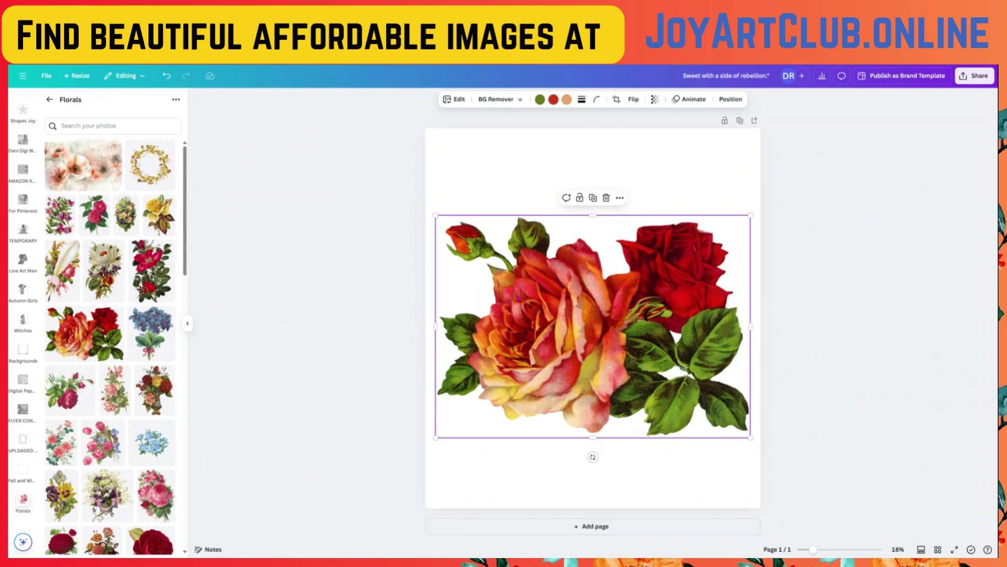
click(493, 101)
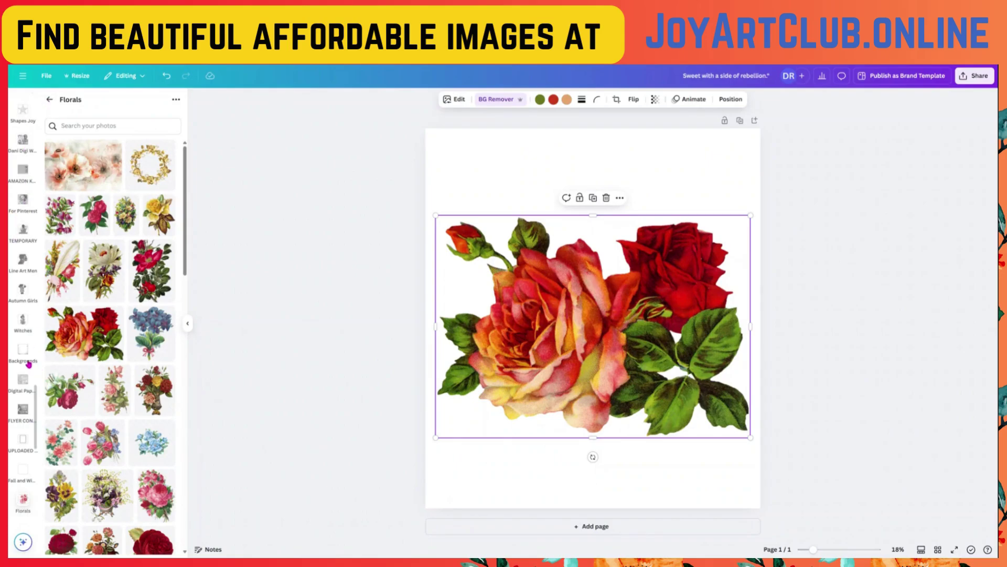
- Start a Magic Write prompt asking for a nice saying for a mother's day tshirt without quotation marks
scroll(31, 385, up, 3)
scroll(31, 385, up, 10)
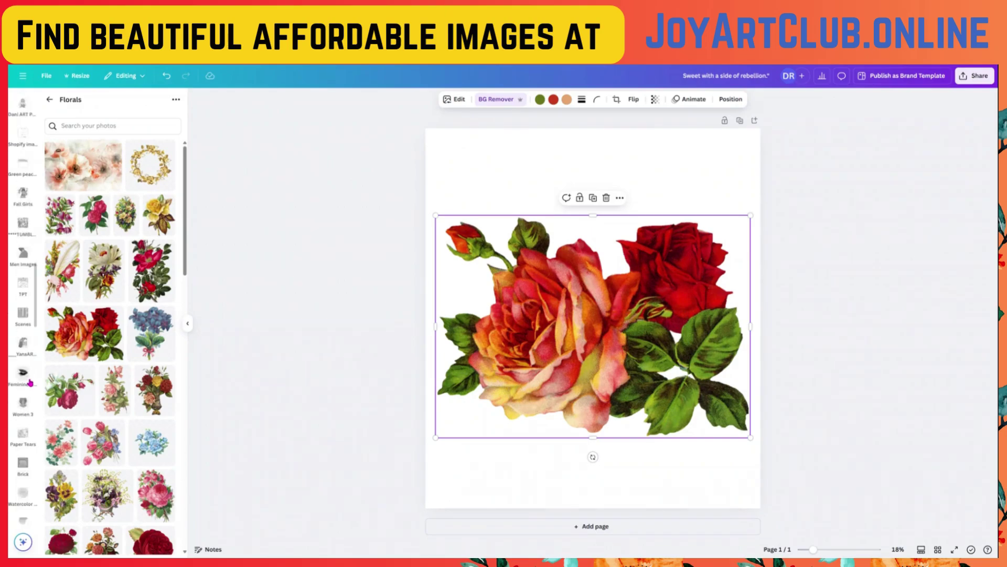
scroll(30, 382, up, 8)
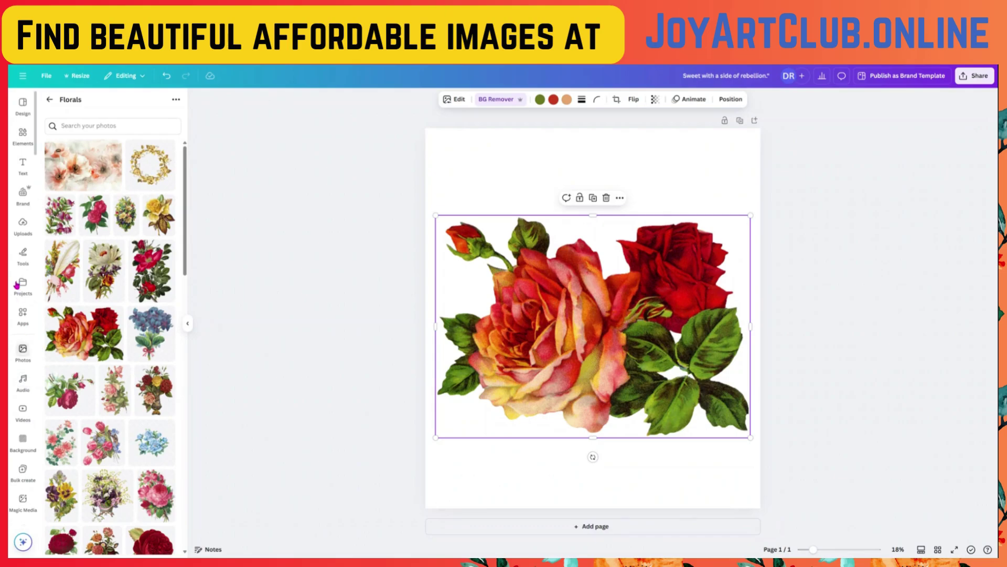
click(23, 170)
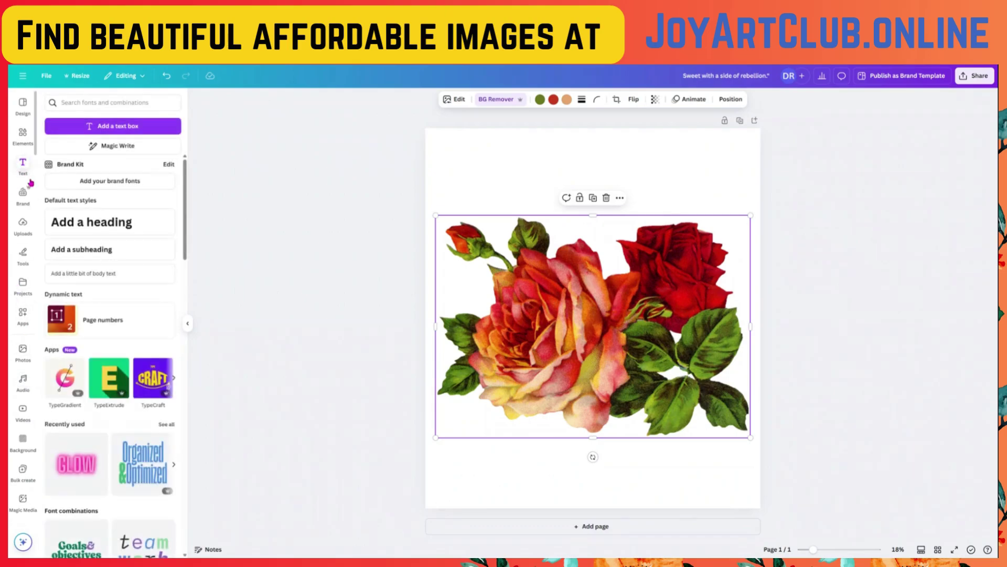
click(104, 147)
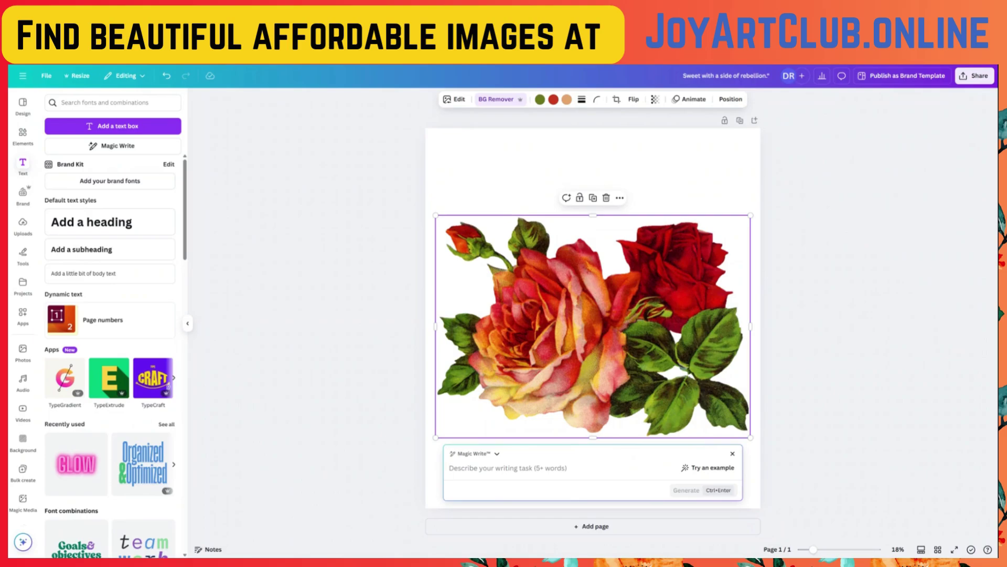
text(P)
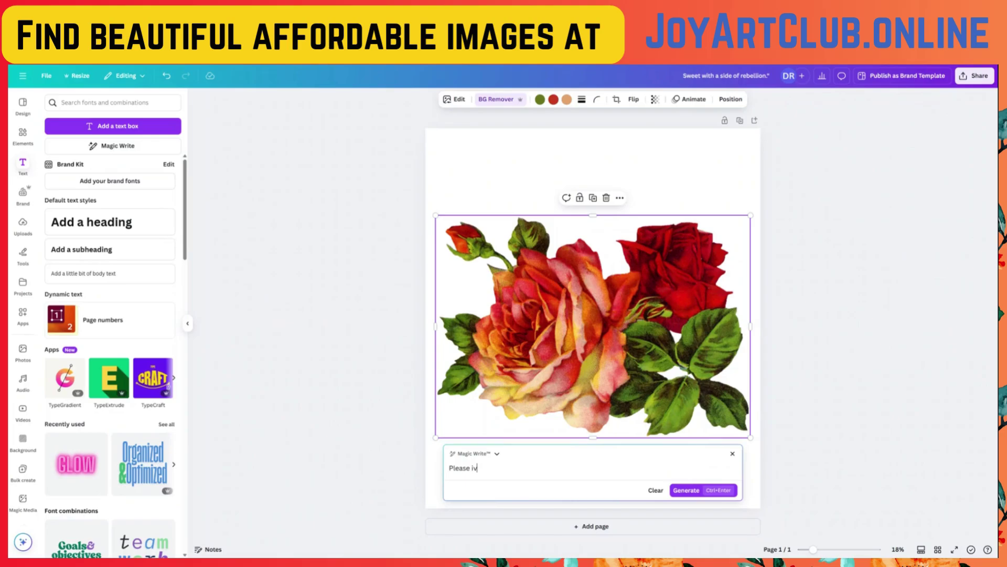
text(lease give me a nice saynig for my mothe)
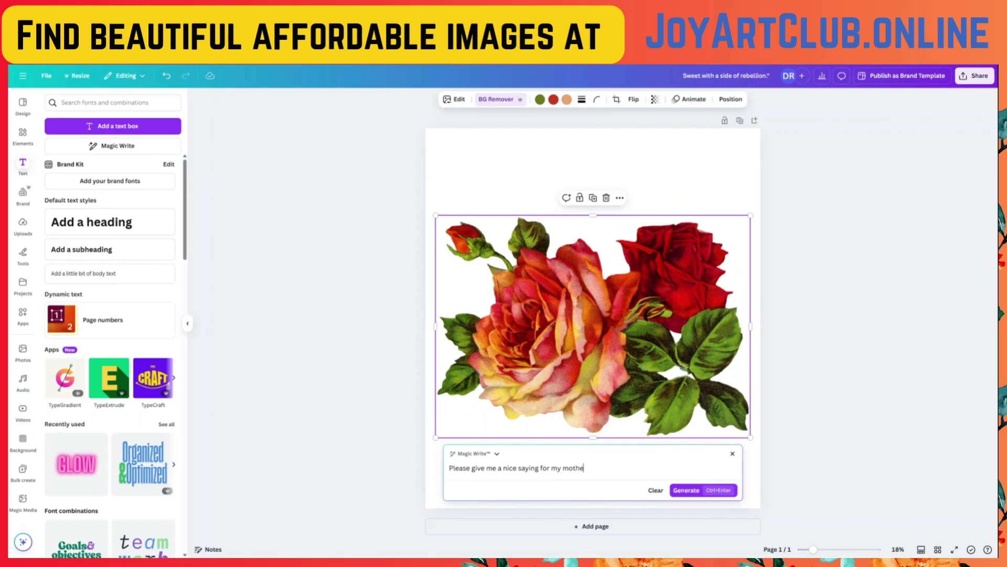
text(r's day tshirt, please do not use quoat)
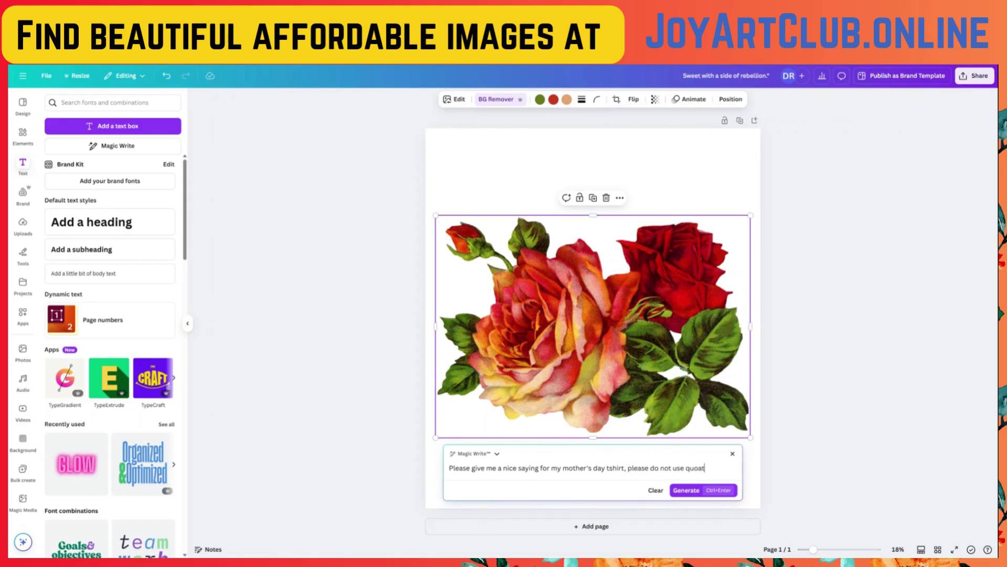
text(ation marks)
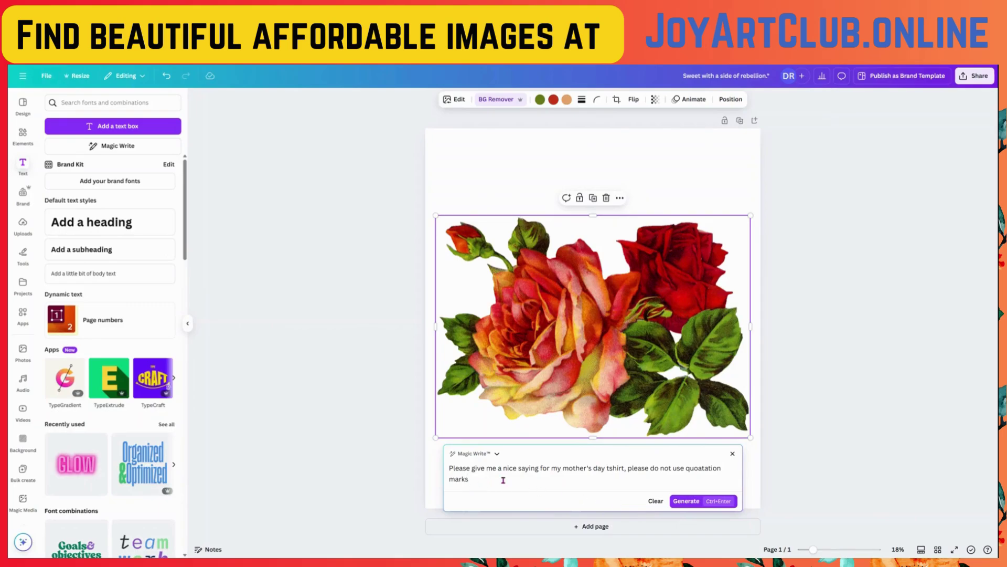
- Insert "in less than 5 words" after "tshirt" in the Magic Write prompt and generate the saying
click(624, 468)
text(,)
text( in les)
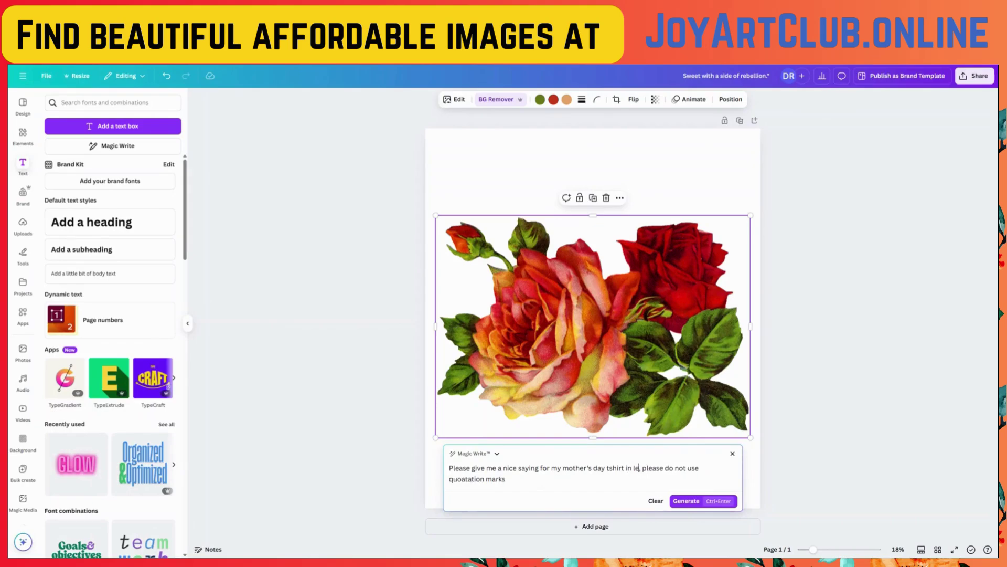
text(s than 5 words)
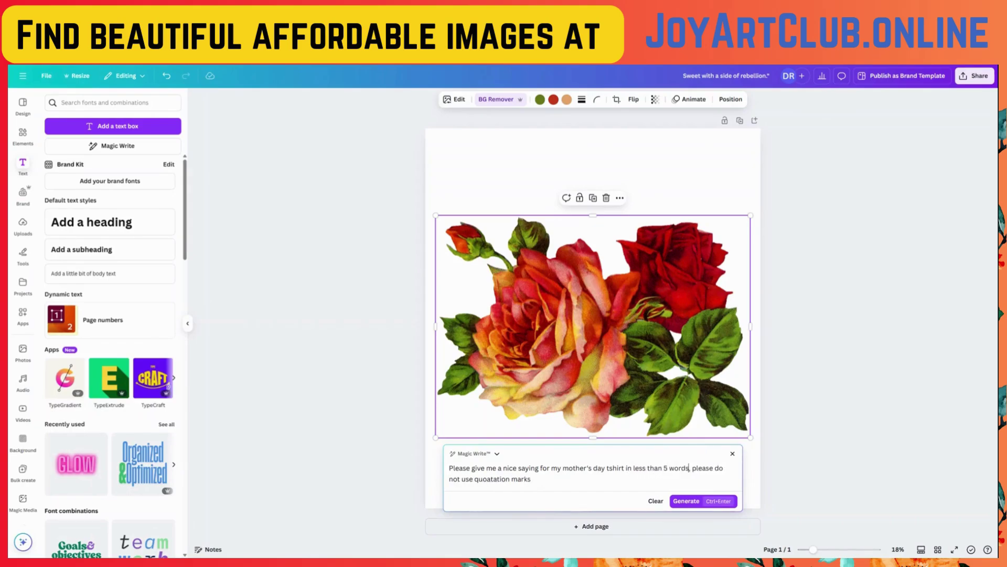
click(697, 502)
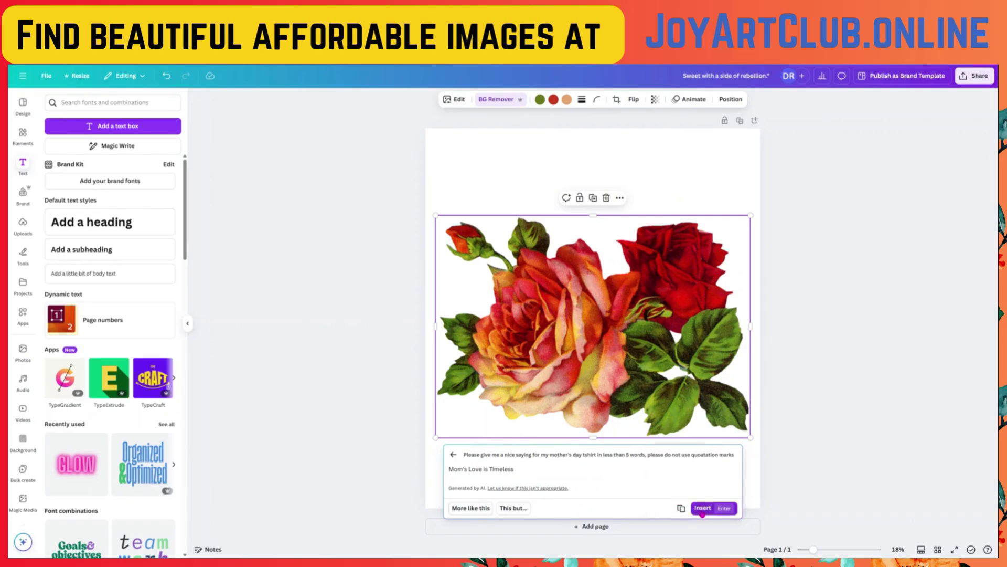
- Insert the generated saying into the design and move it into the blank area above the roses
click(702, 508)
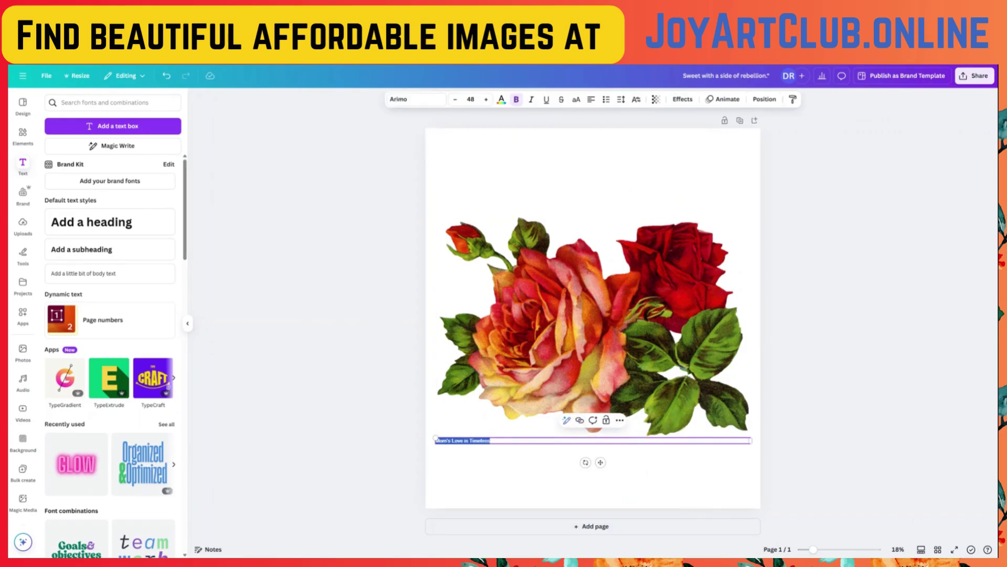
drag(601, 461, 595, 201)
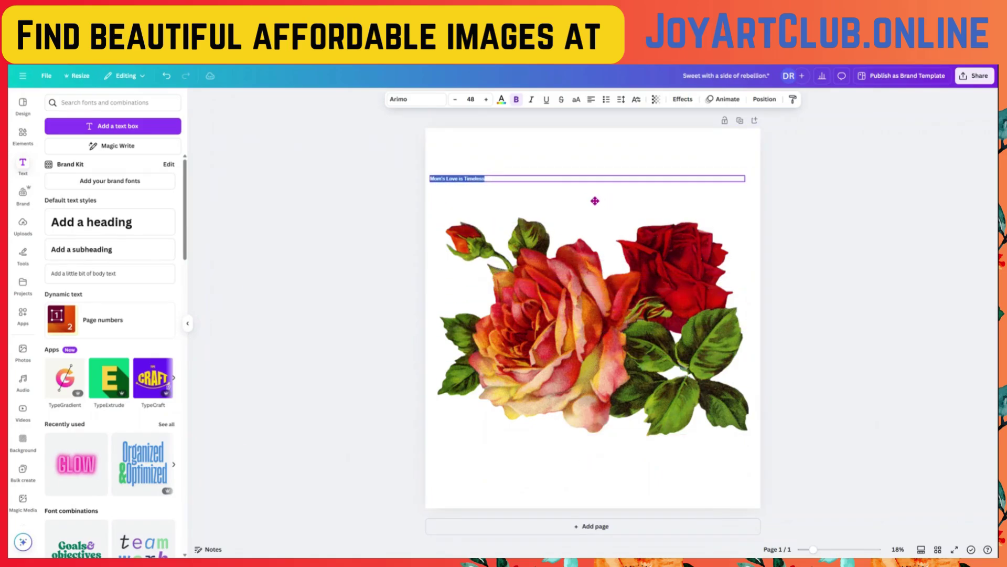
- Change the saying's font to Mistrully from the Handwriting fonts
click(418, 100)
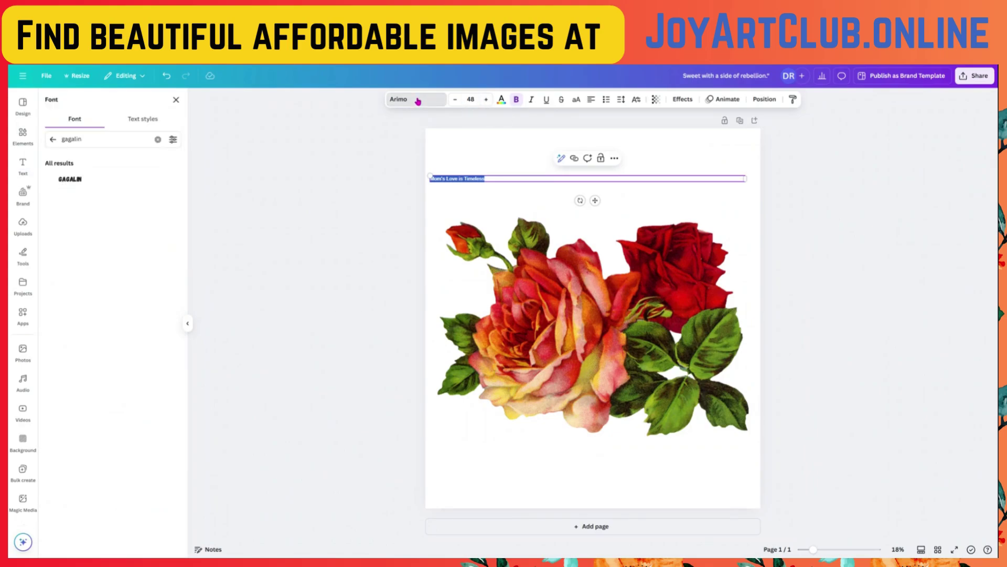
click(158, 141)
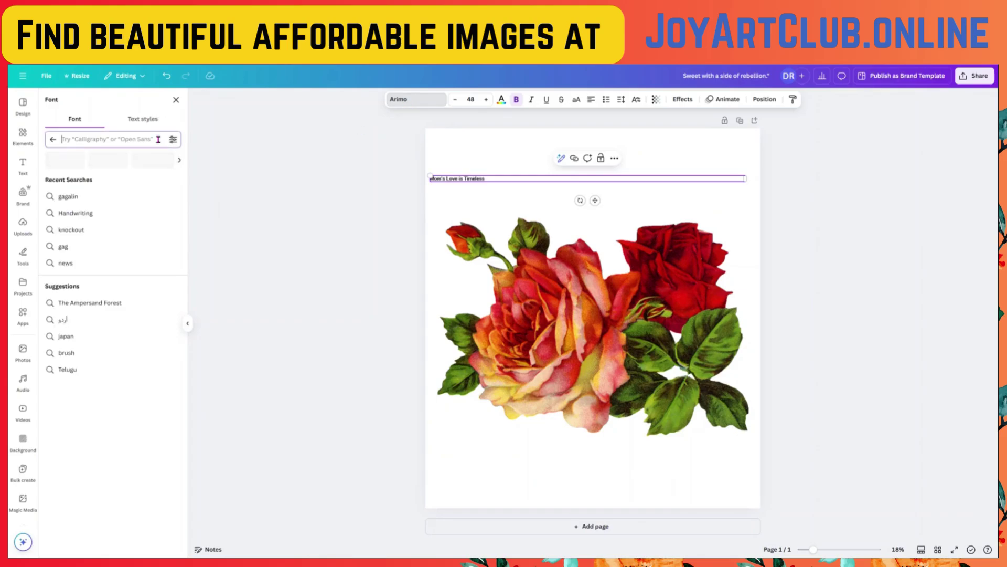
click(73, 120)
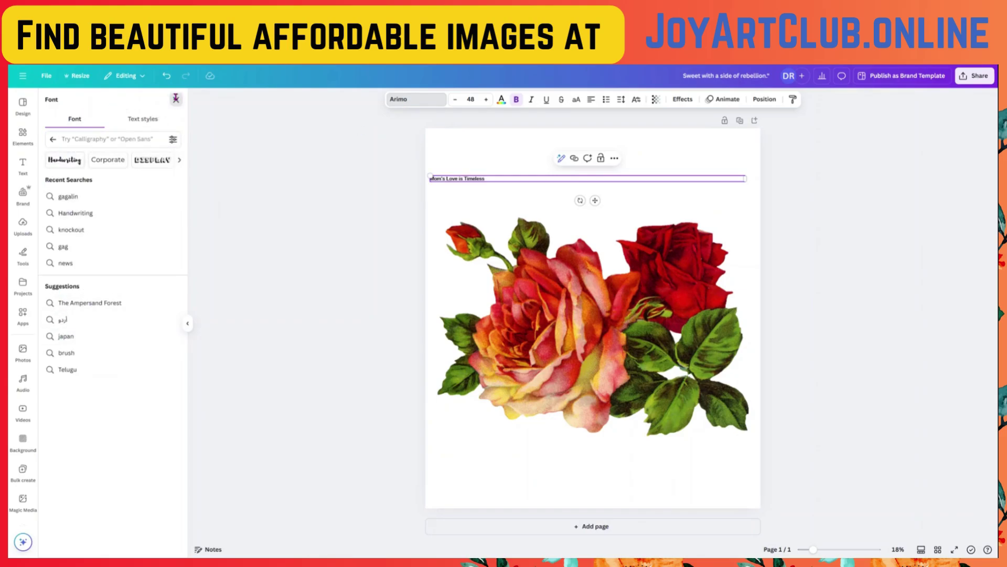
click(176, 98)
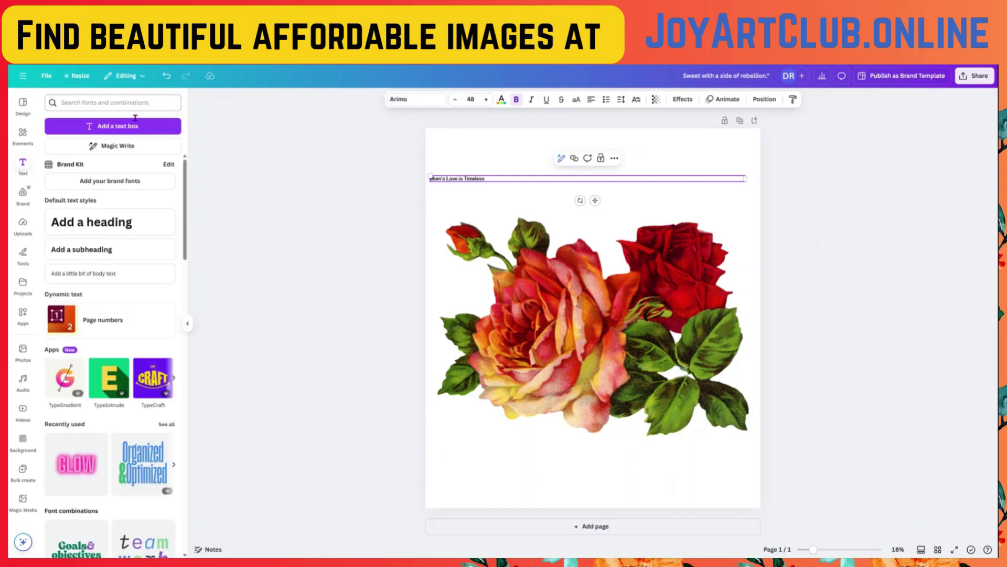
click(413, 101)
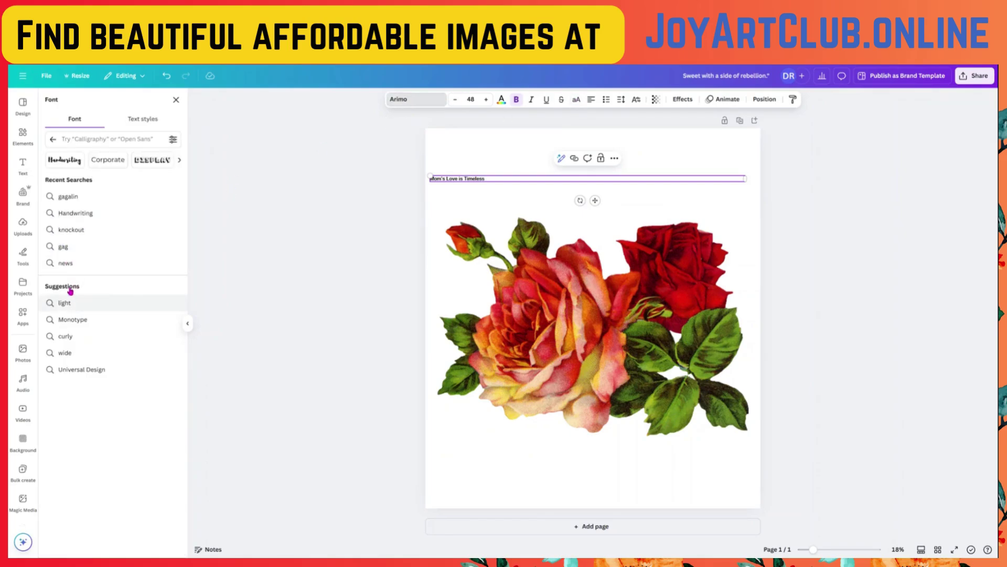
click(57, 162)
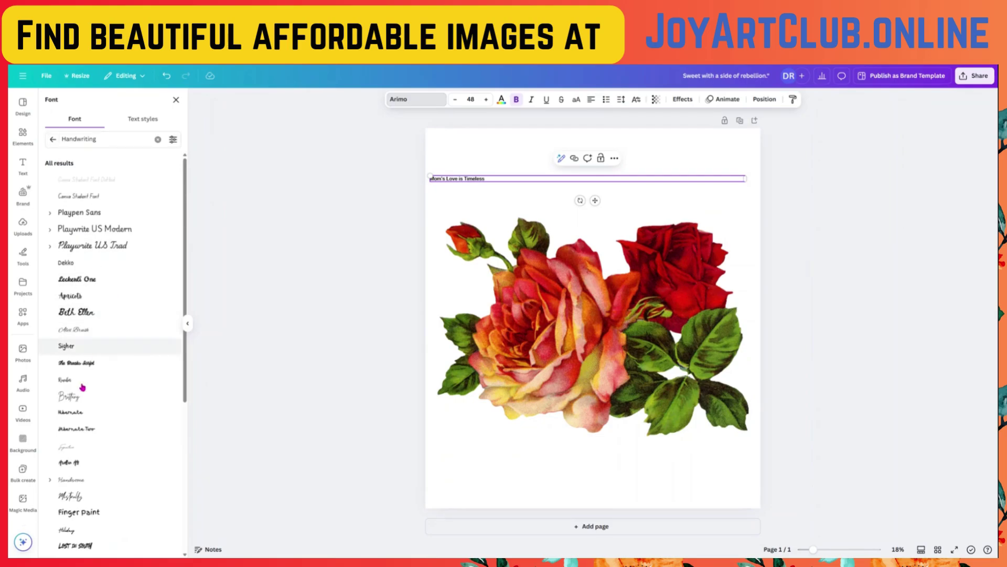
scroll(83, 398, down, 1)
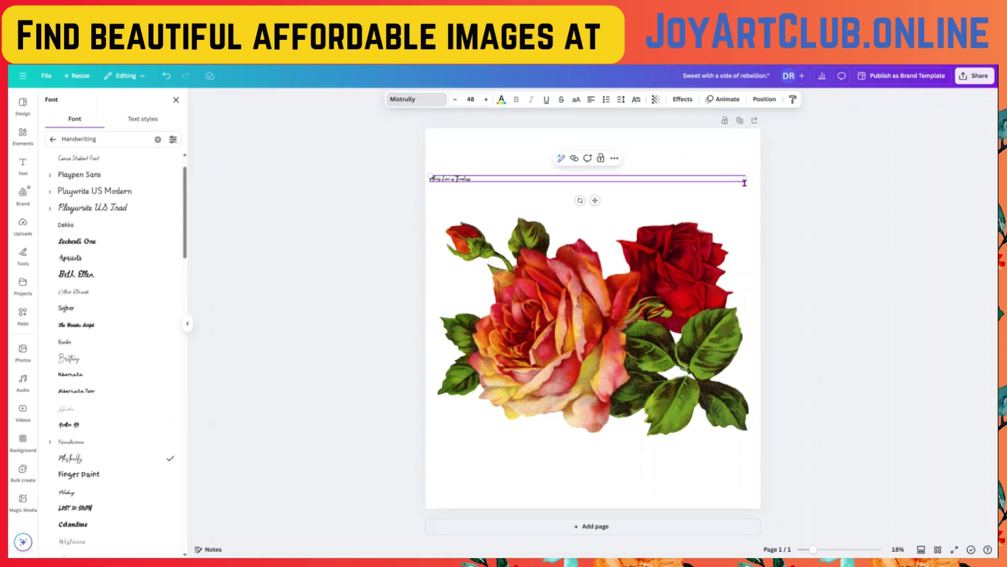
- Narrow the saying's text box to fit the words and raise the font size to 73
drag(747, 179, 483, 183)
click(486, 100)
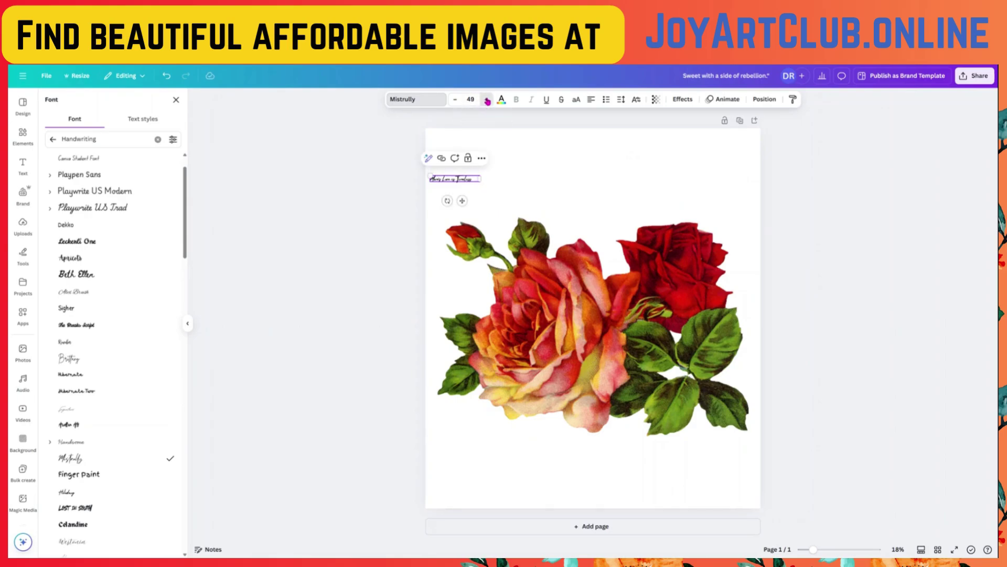
click(488, 100)
click(488, 100)
click(488, 100)
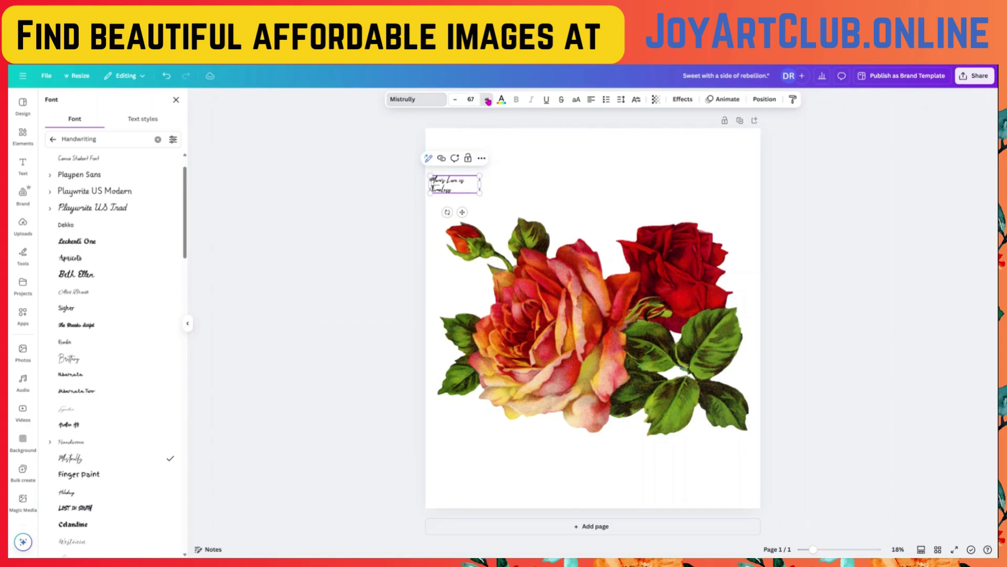
click(487, 99)
click(487, 100)
click(488, 100)
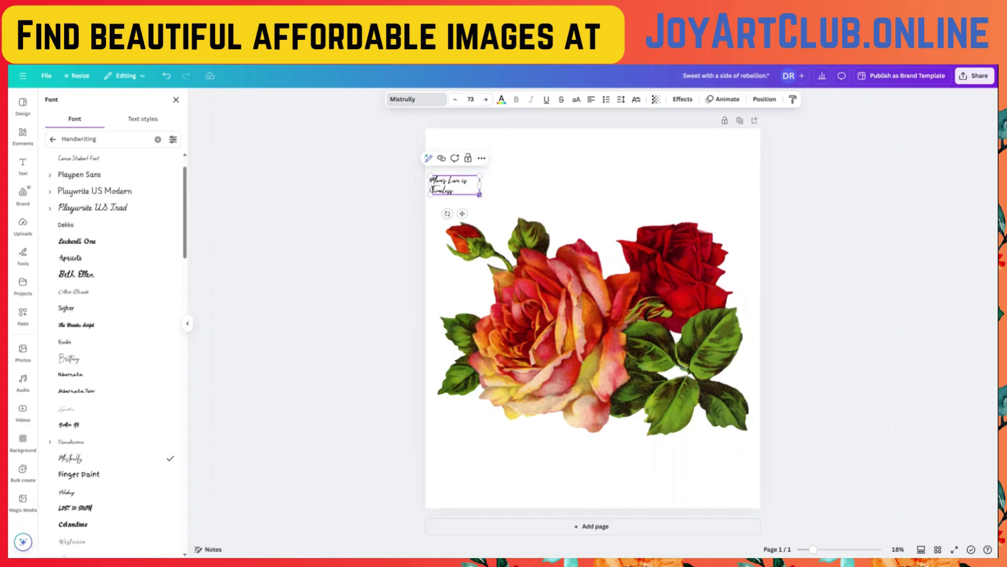
- Scale the saying up to about two thirds of the page width and raise its font size to 247
drag(479, 194, 655, 208)
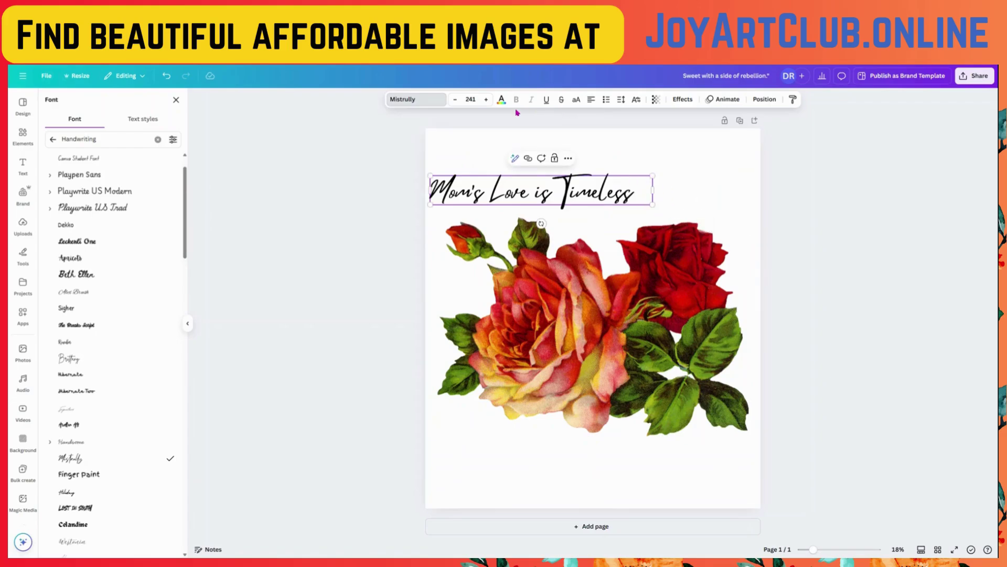
click(487, 100)
click(487, 100)
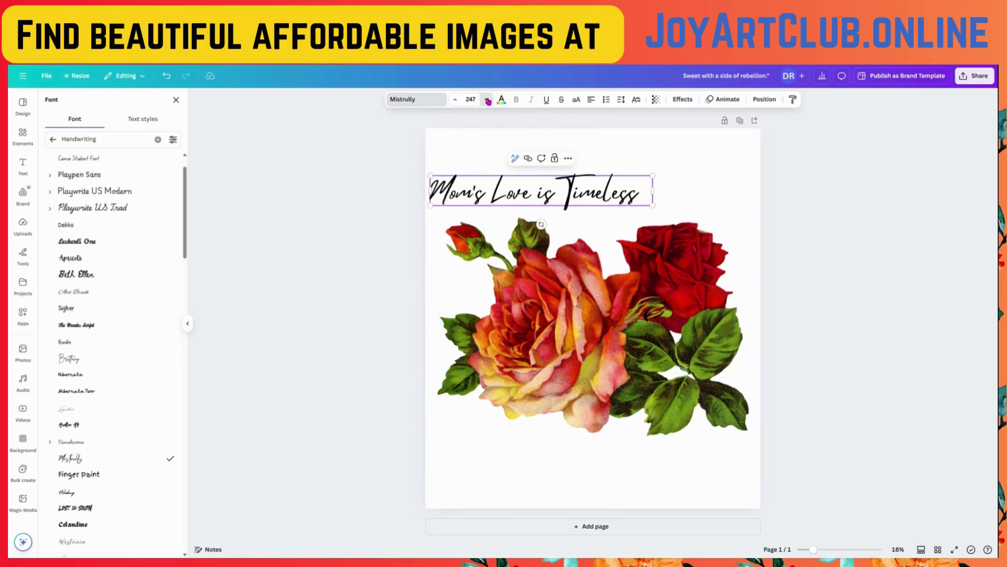
- Raise the saying's font size to 274 and widen its text box so the words fit on one line
click(488, 100)
click(488, 101)
click(487, 100)
click(488, 100)
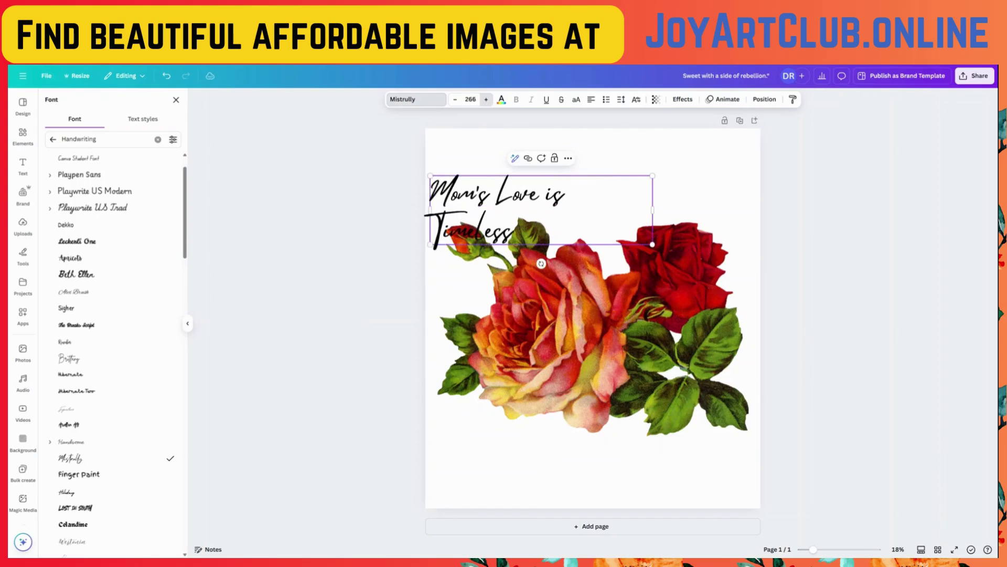
click(488, 100)
click(487, 100)
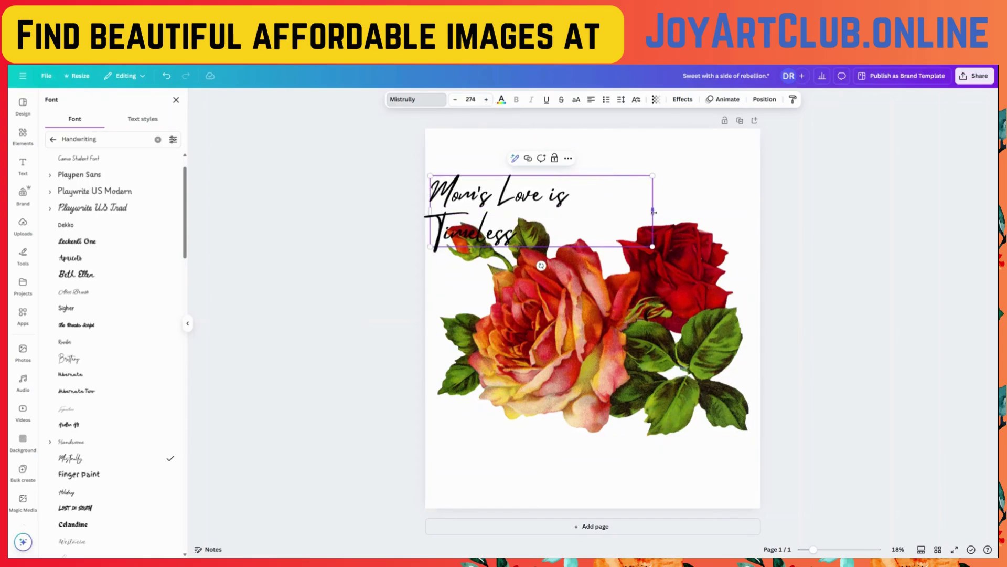
drag(708, 211, 761, 210)
- Raise the saying's font size to 325 and center the text within its box
click(487, 100)
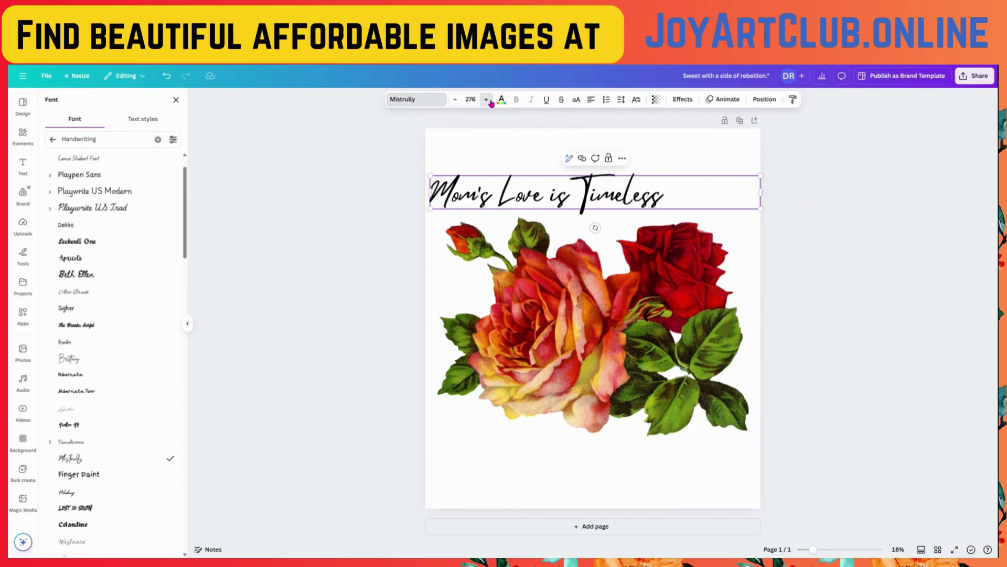
click(488, 100)
click(487, 100)
click(487, 99)
click(488, 100)
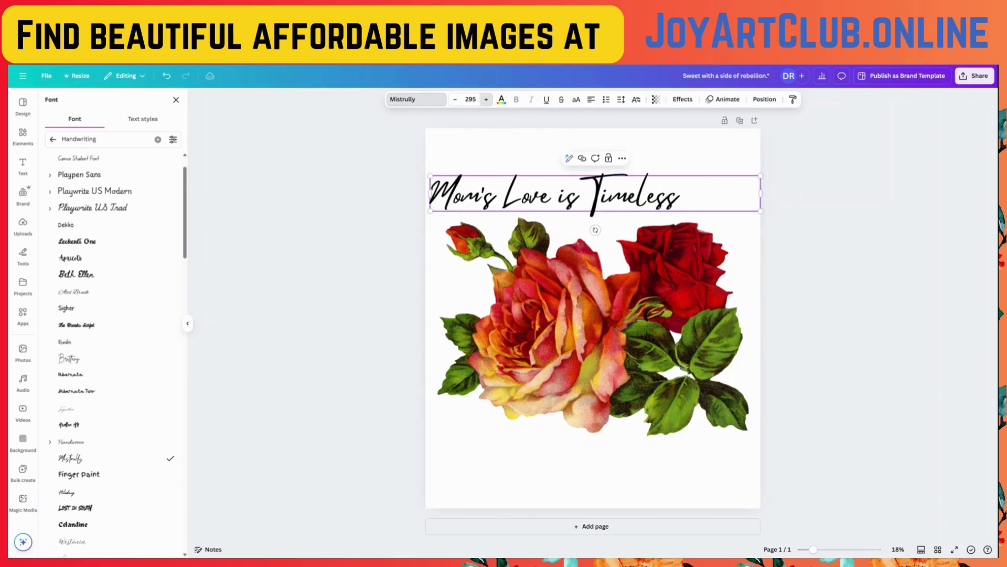
click(488, 100)
click(488, 100)
click(486, 99)
click(486, 99)
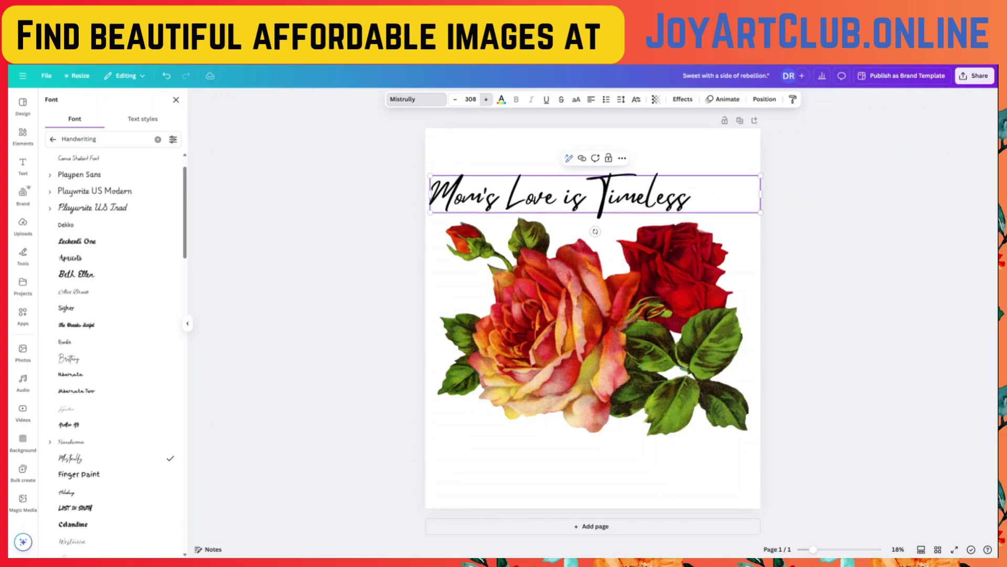
click(487, 100)
click(486, 99)
click(487, 99)
click(486, 99)
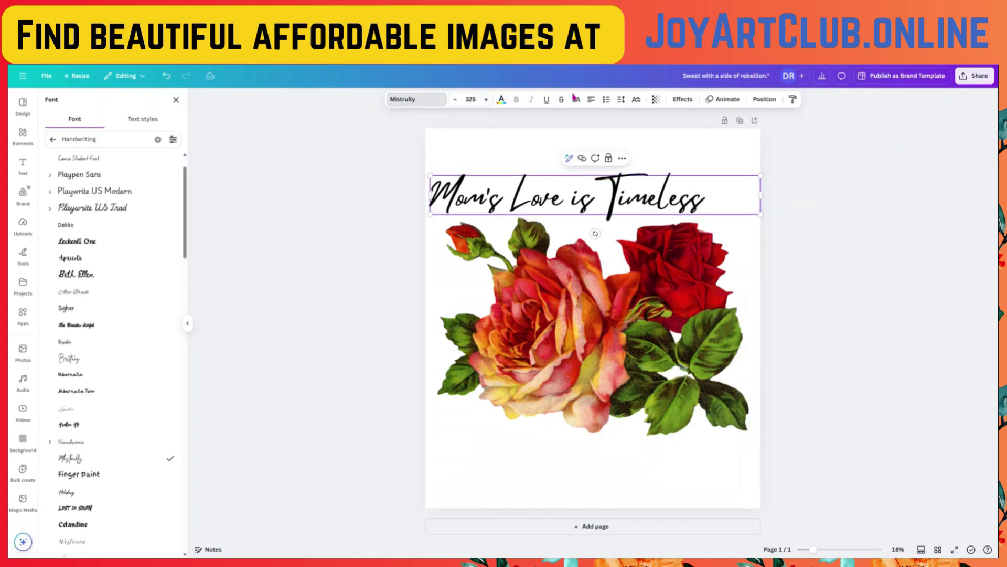
click(592, 99)
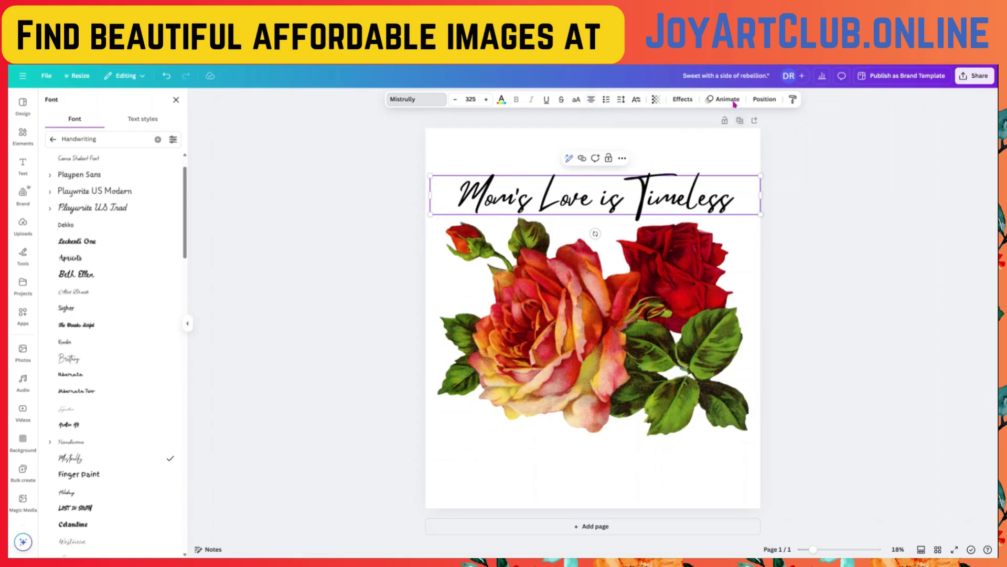
- Apply the Outline effect to the saying and give the outline the custom red #E60303
click(683, 100)
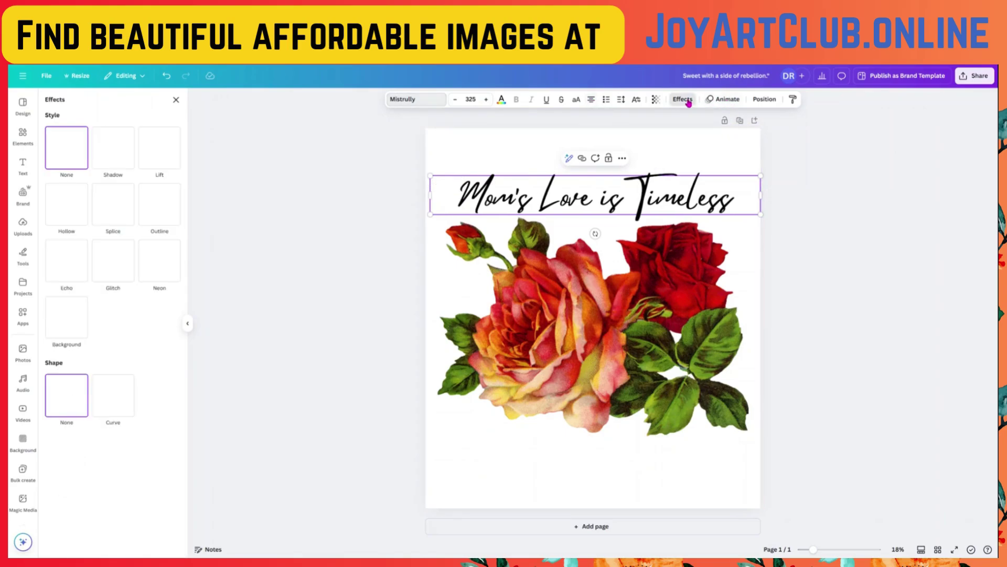
click(159, 217)
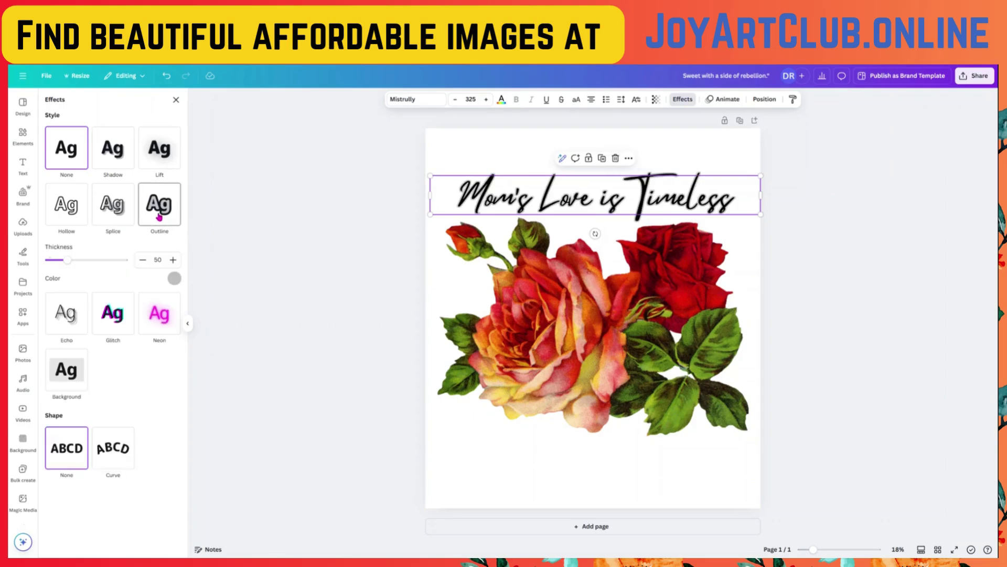
click(174, 280)
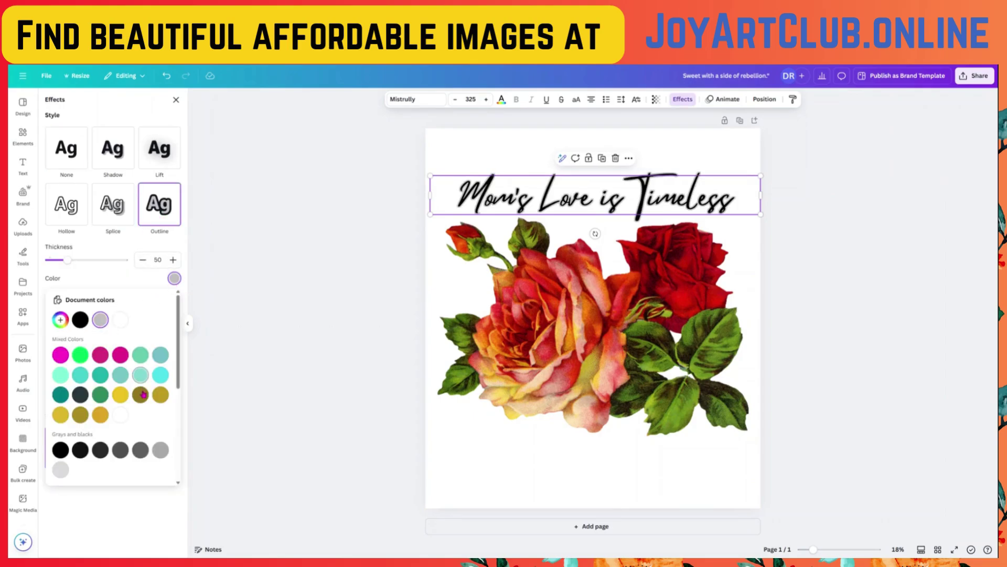
click(120, 395)
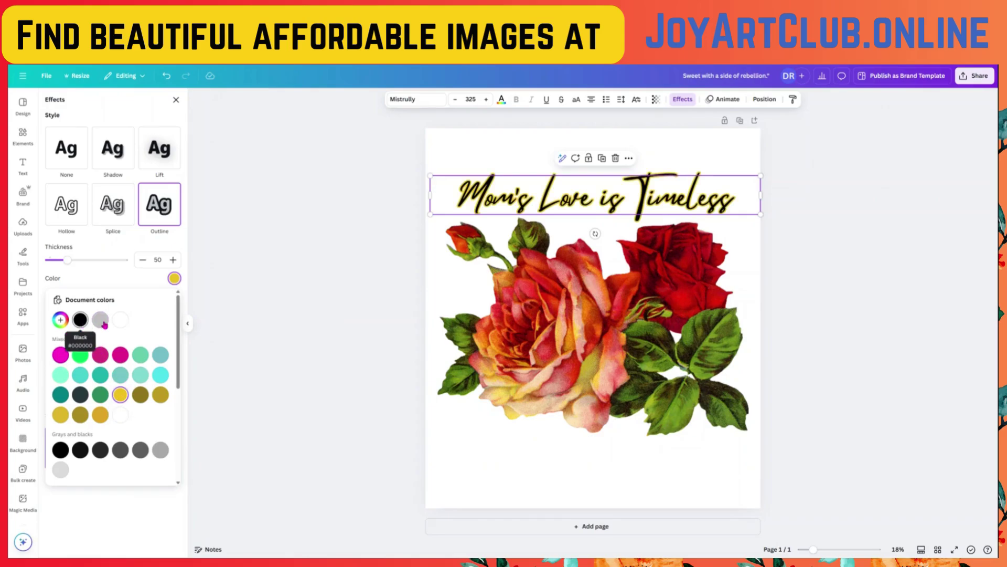
click(122, 321)
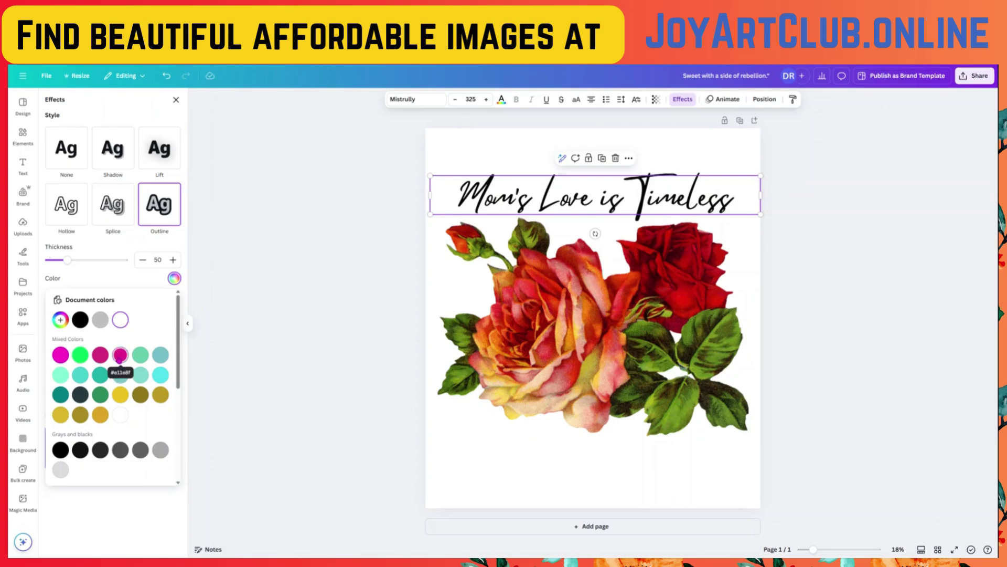
click(61, 320)
text(#E10B0B)
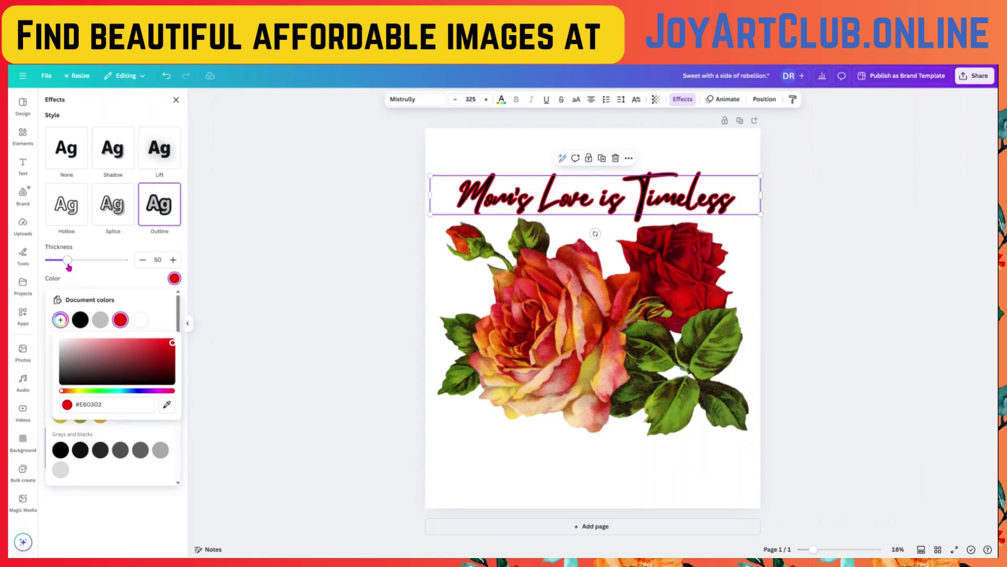
- Set the outline thickness to 37 and extend the saying's text box to the page's left edge
mouse_move(68, 265)
mouse_down()
mouse_move(90, 267)
mouse_move(63, 258)
mouse_up()
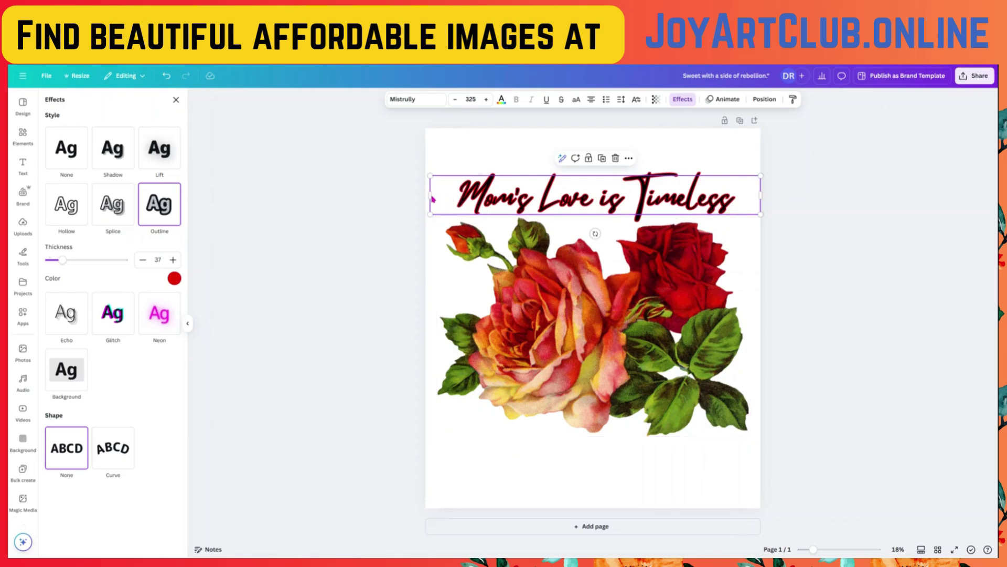
drag(429, 195, 425, 195)
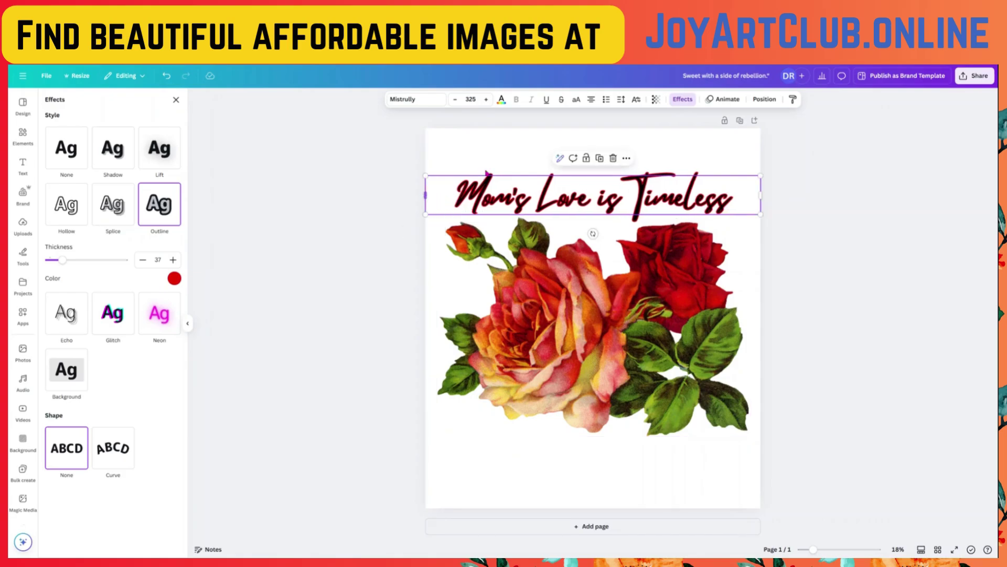
click(684, 100)
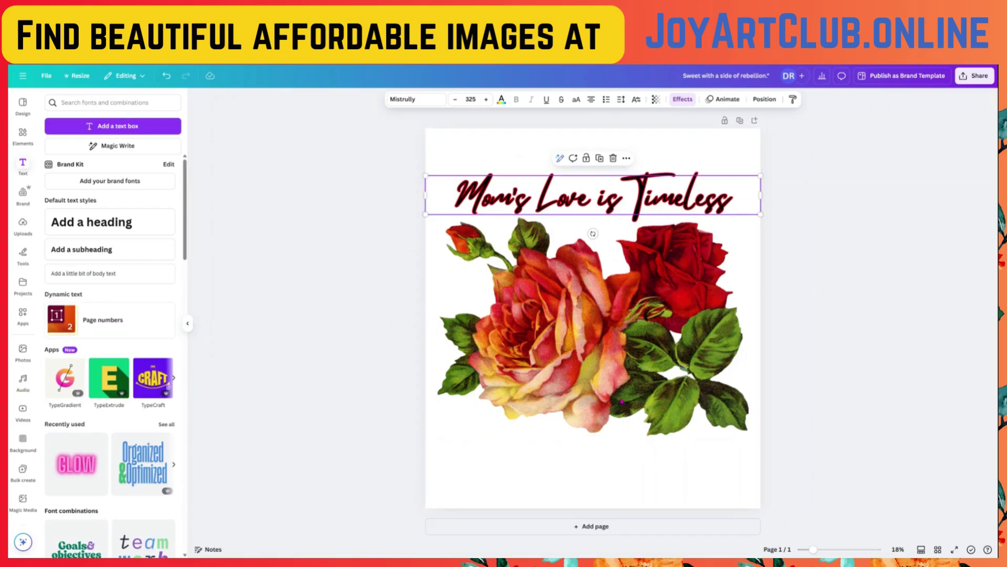
- Shrink the rose image slightly and move the saying and the roses up the page
click(641, 386)
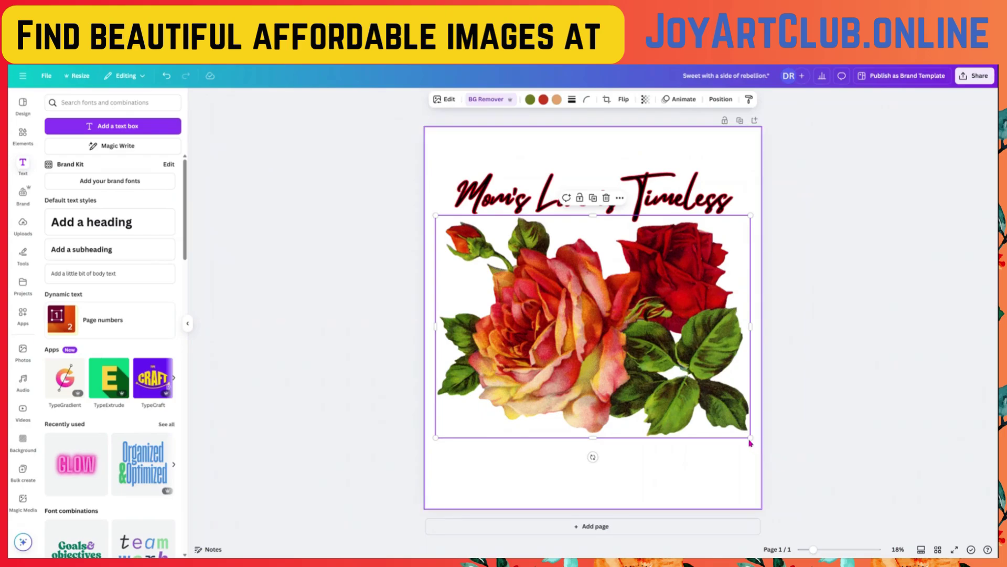
mouse_move(750, 437)
mouse_down()
mouse_move(729, 421)
mouse_move(745, 434)
mouse_up()
drag(658, 188, 656, 173)
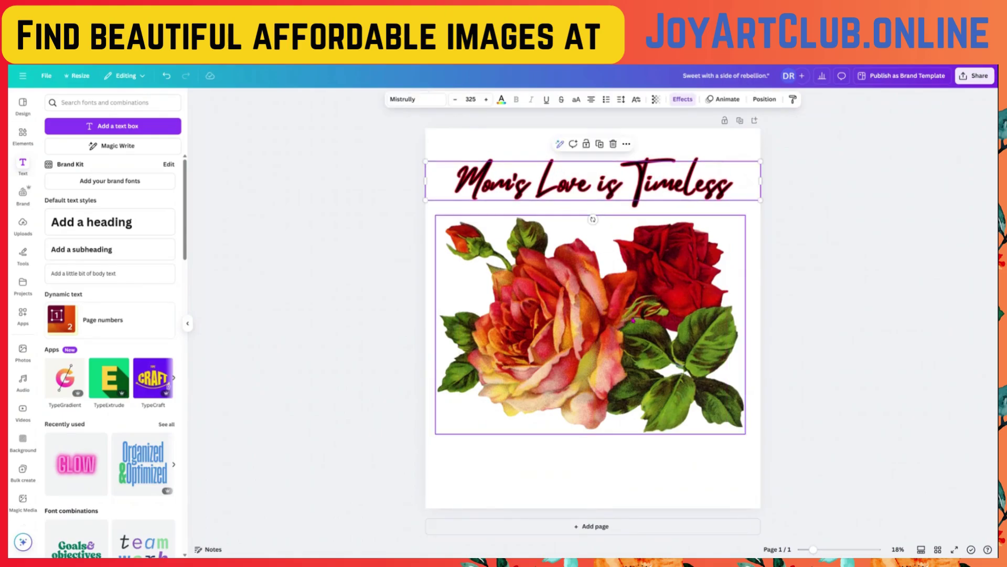
drag(635, 318, 632, 306)
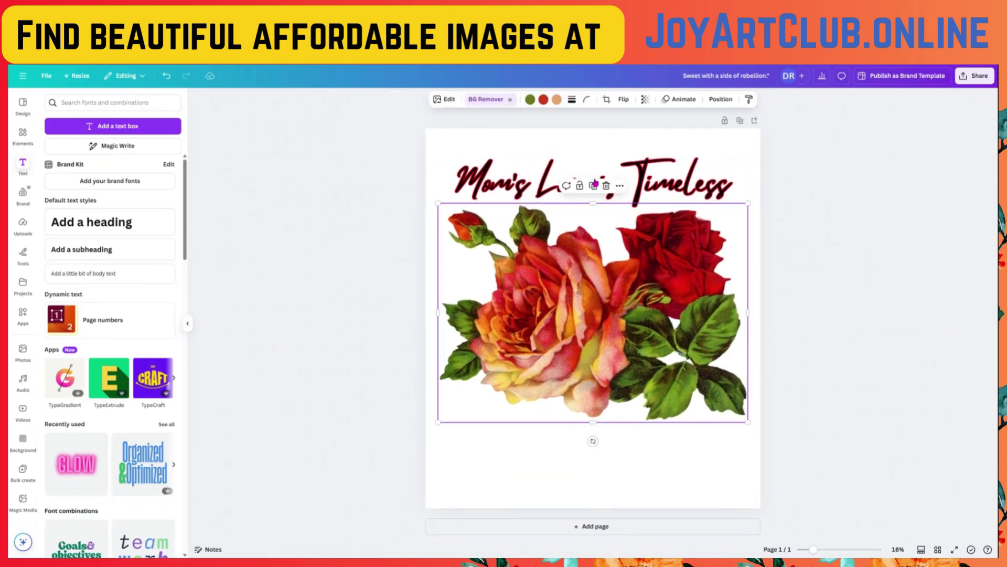
- Duplicate the rose image, place the copy over the original and rotate it to about -16°
click(594, 186)
drag(674, 364, 673, 395)
drag(593, 473, 615, 427)
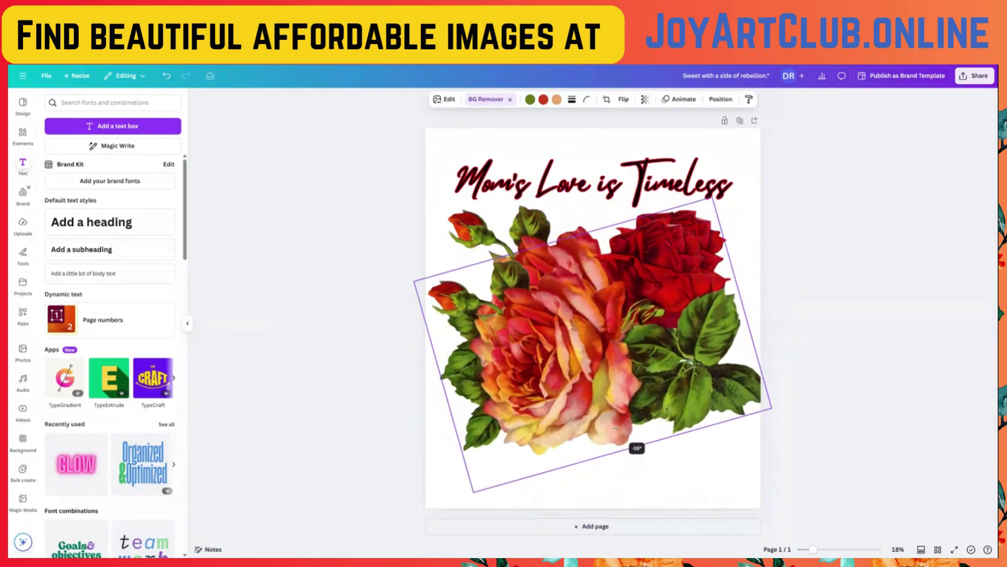
- Flip the copied roses horizontally and turn them closer to level so both images form one fuller bouquet
click(623, 100)
click(631, 121)
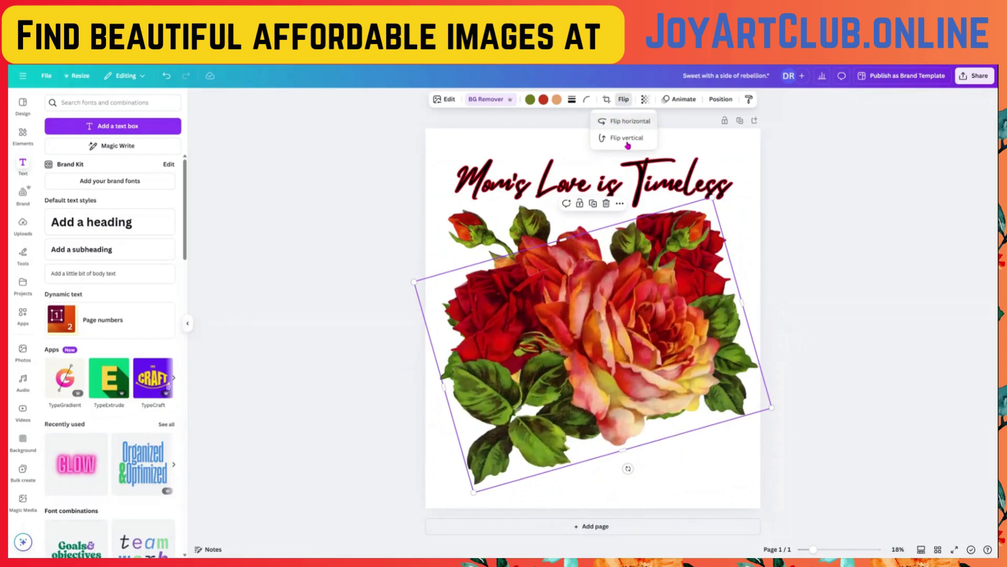
drag(637, 339, 637, 418)
drag(627, 465, 606, 466)
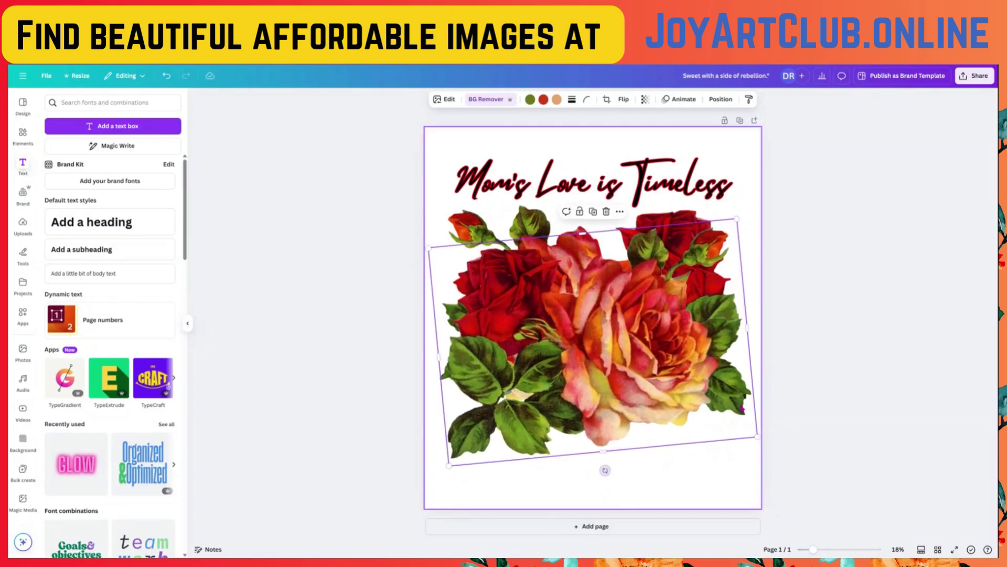
click(834, 361)
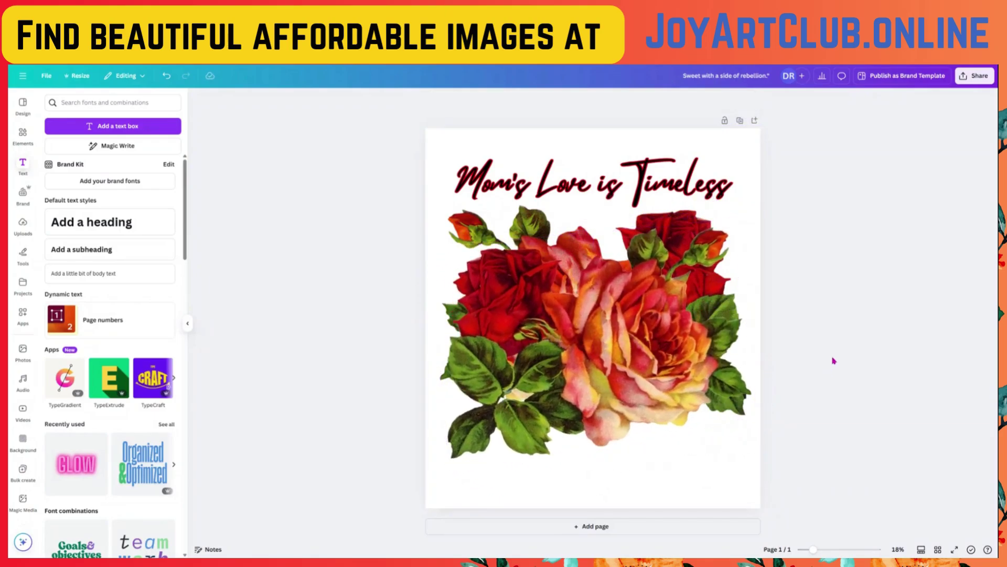
- Search the graphics for "glitter gold" and place a falling gold glitter graphic behind the saying at the page's upper edge
click(24, 138)
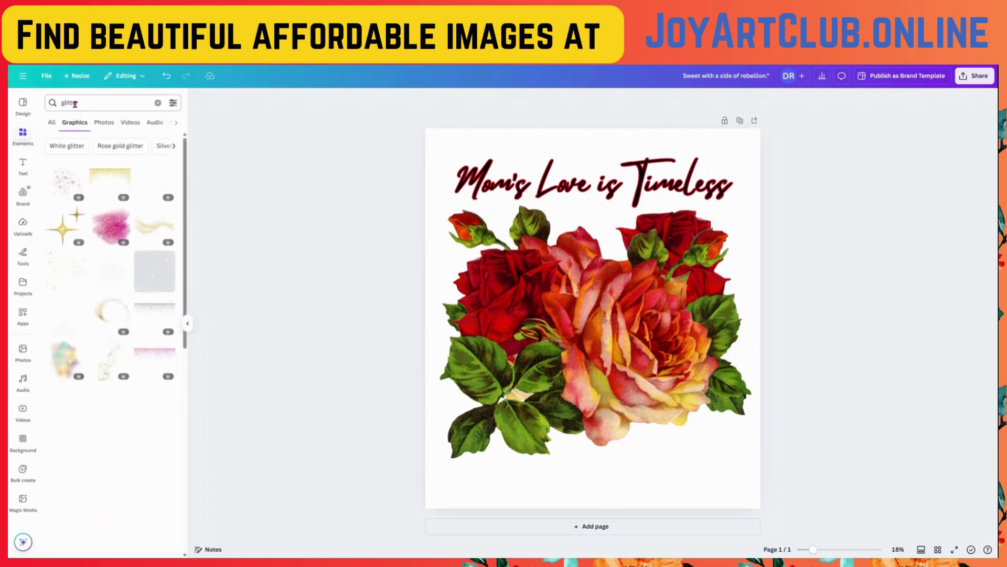
click(88, 104)
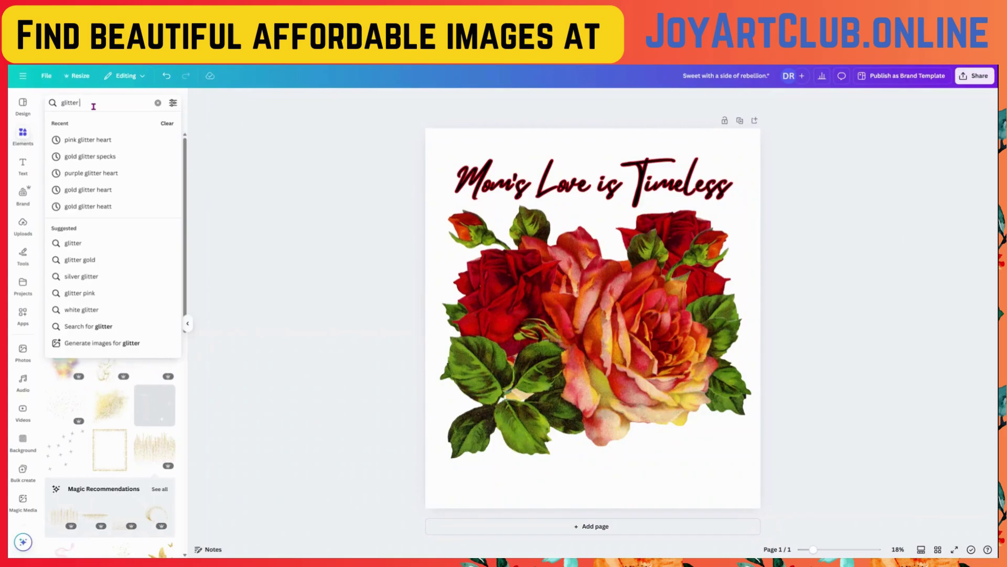
text(gold)
key(Return)
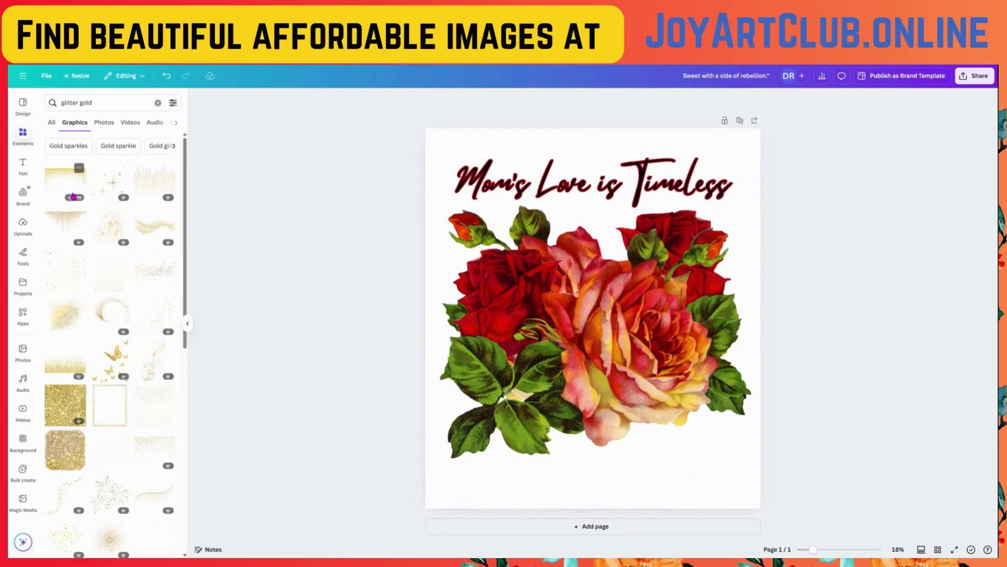
click(63, 221)
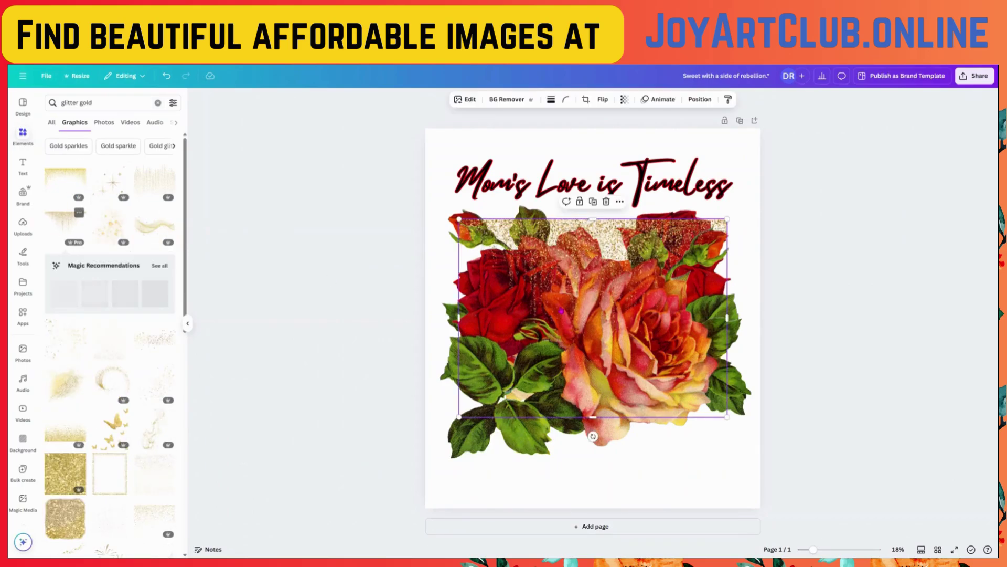
drag(571, 265, 541, 181)
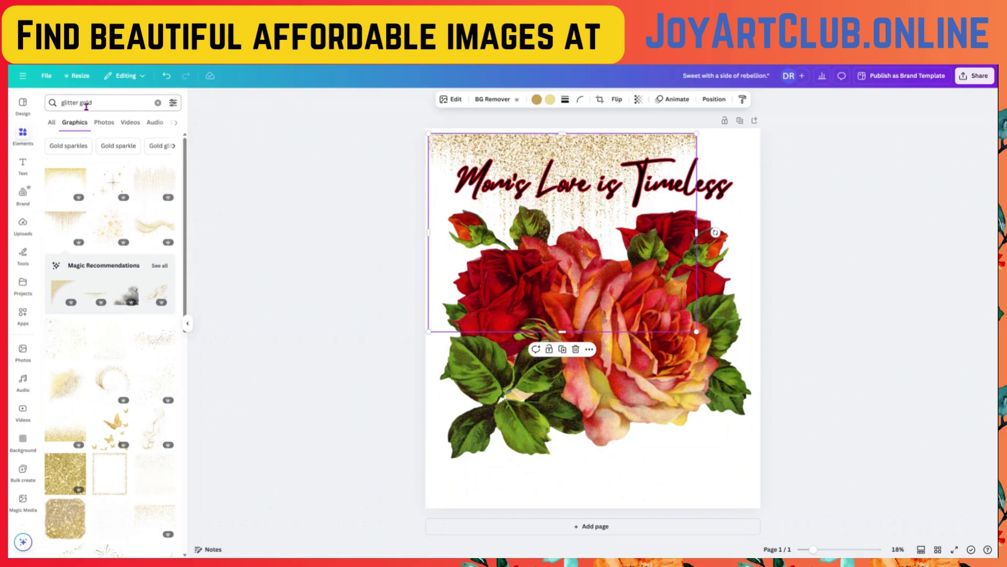
- Browse graphics for "glitter gold drip" and delete the falling gold glitter from the design
click(106, 103)
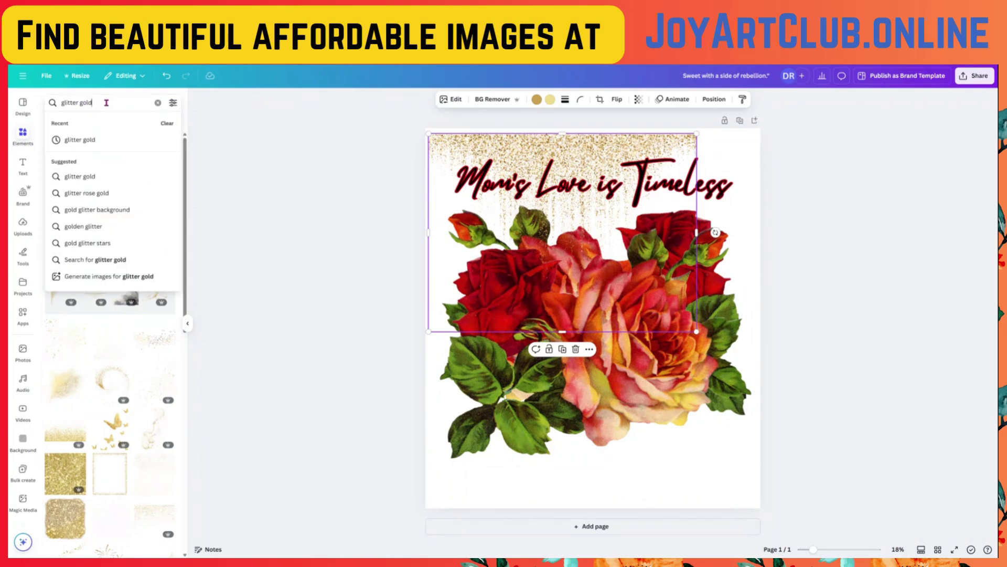
text(d)
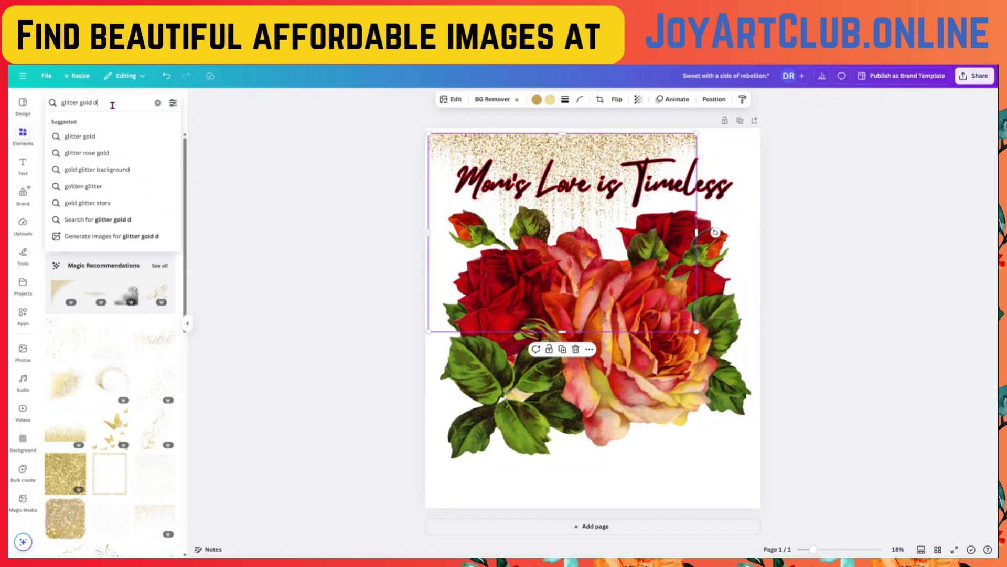
text(rip)
key(Return)
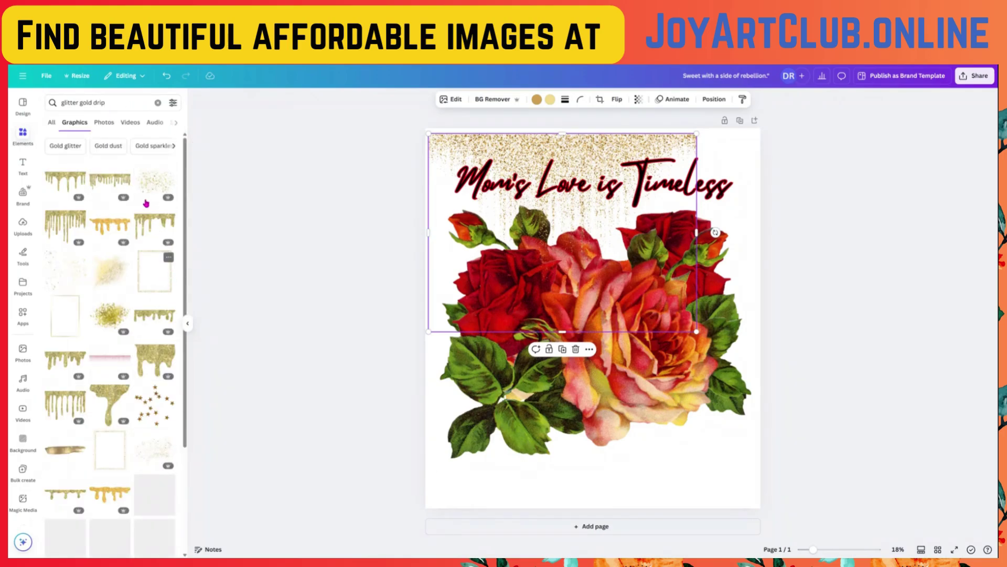
scroll(140, 391, down, 5)
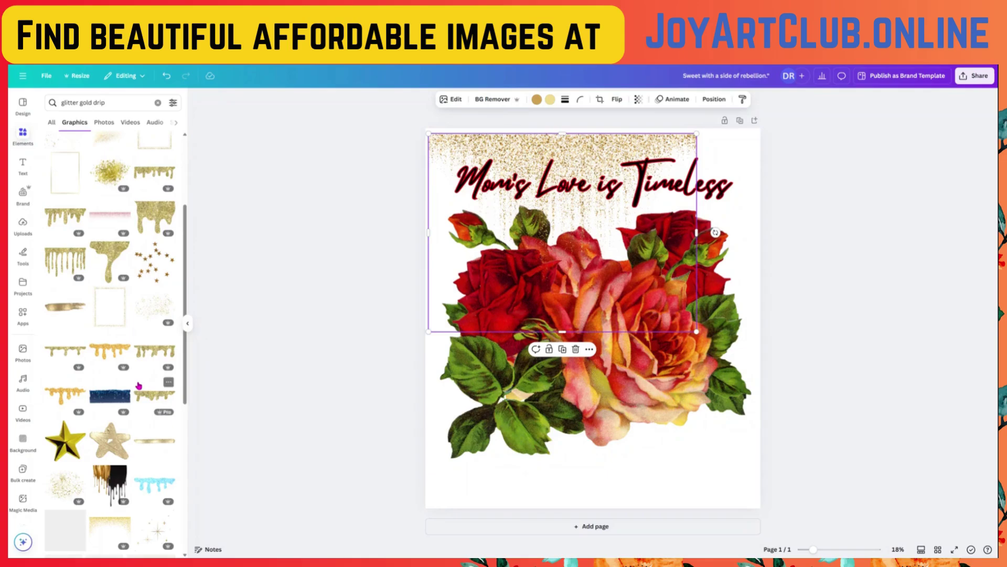
scroll(138, 385, down, 3)
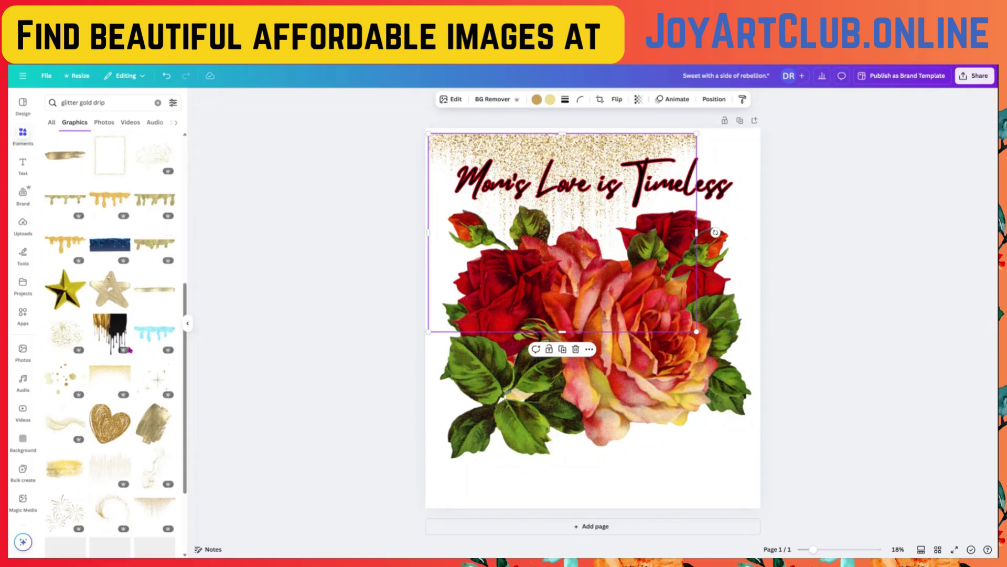
scroll(118, 357, down, 6)
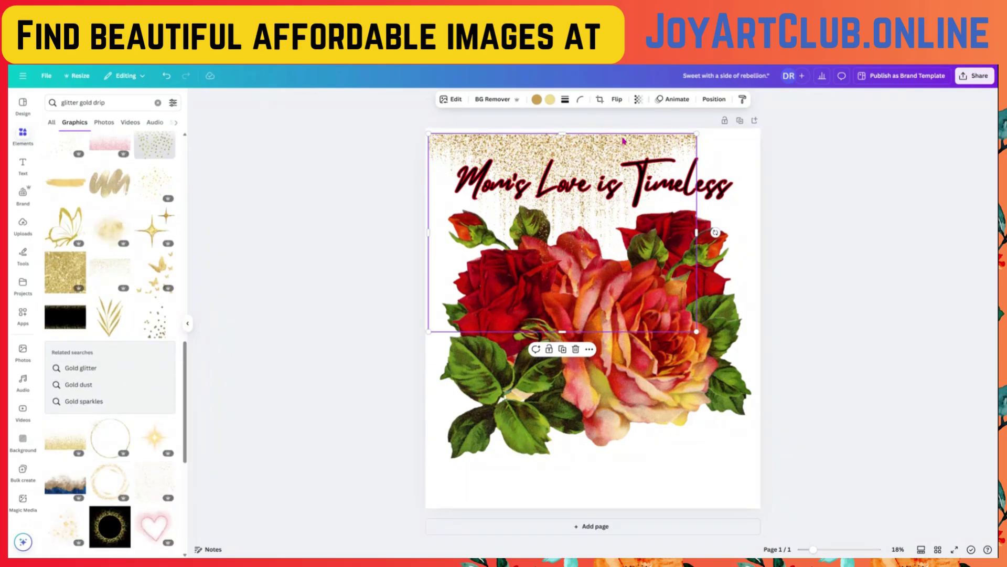
key(Delete)
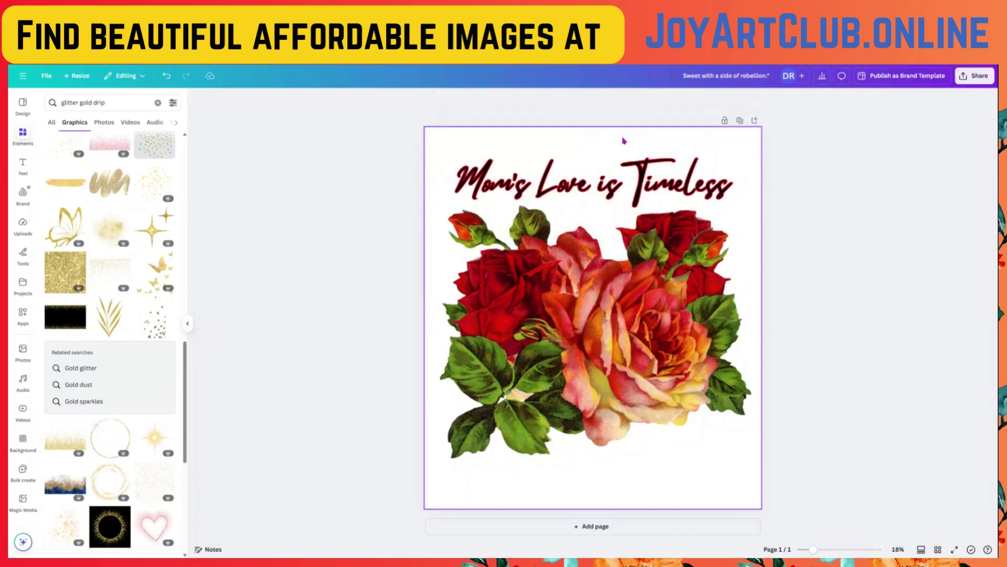
- Add the gold glitter leaf graphic, shrink it, place it over the left red rose and tilt it outward to the left
click(109, 329)
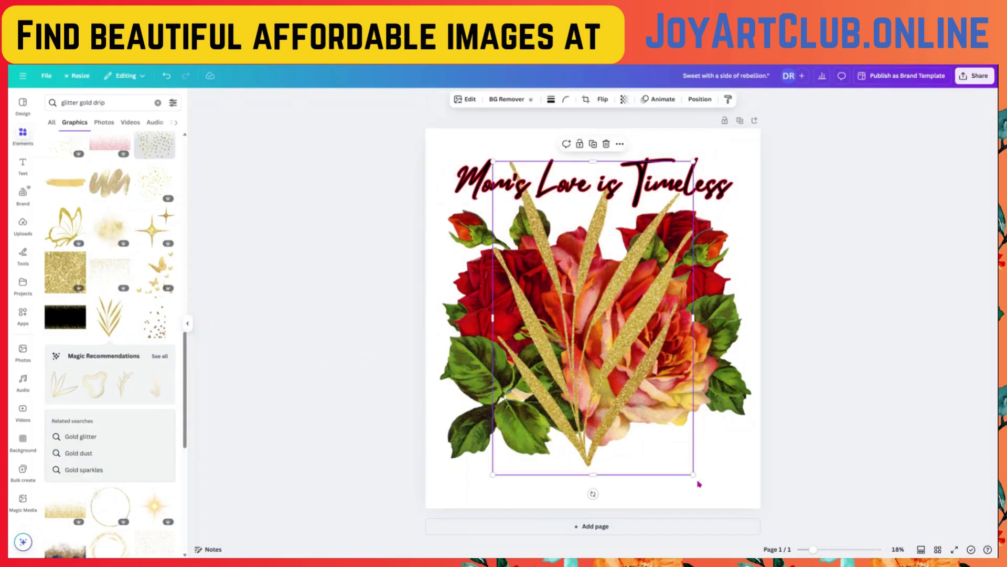
drag(693, 473, 546, 328)
drag(550, 272, 491, 360)
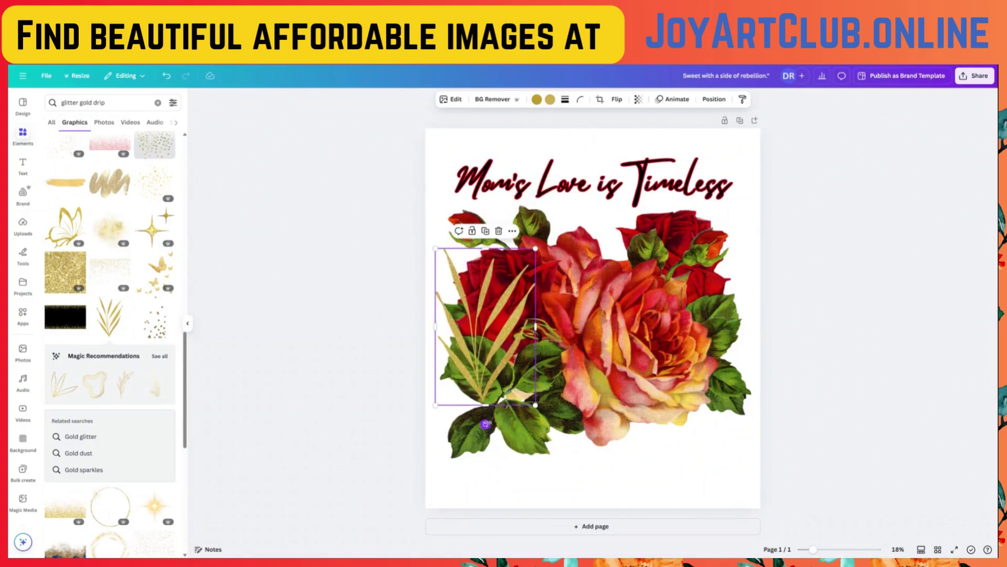
drag(485, 424, 512, 421)
- Layer the gold leaves behind the front rose image and nudge them so only the tips show beside the left rose
right_click(507, 323)
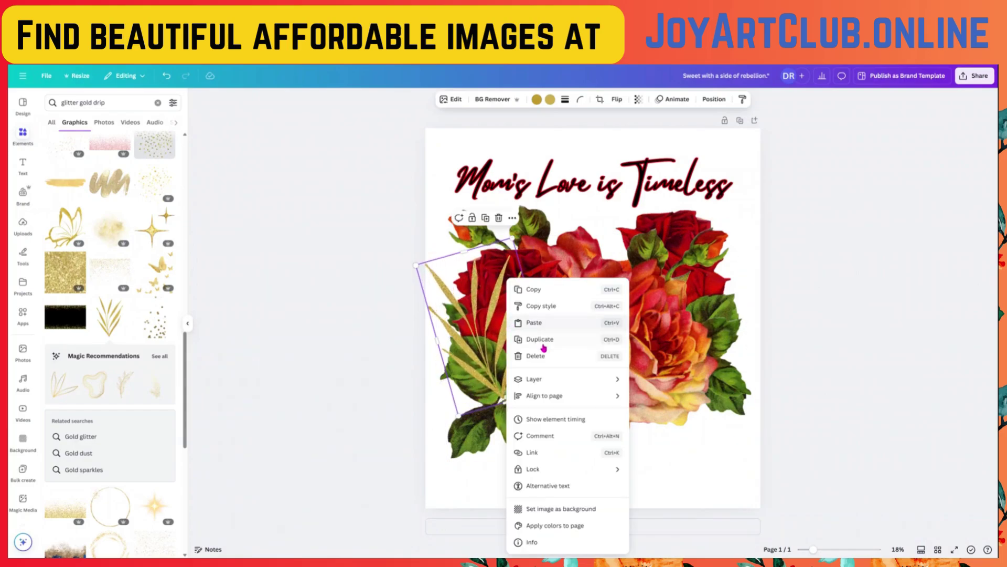
mouse_move(583, 380)
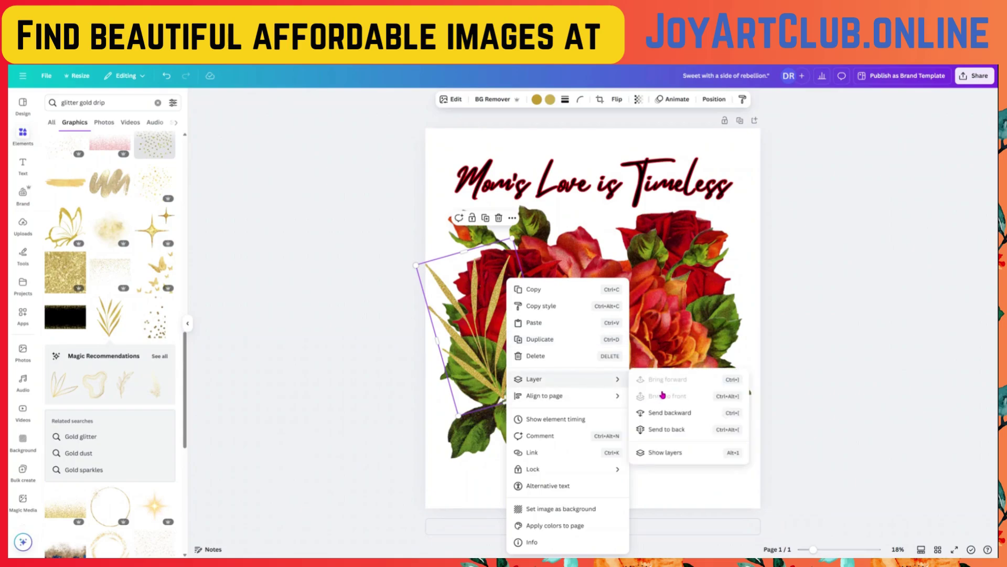
click(662, 414)
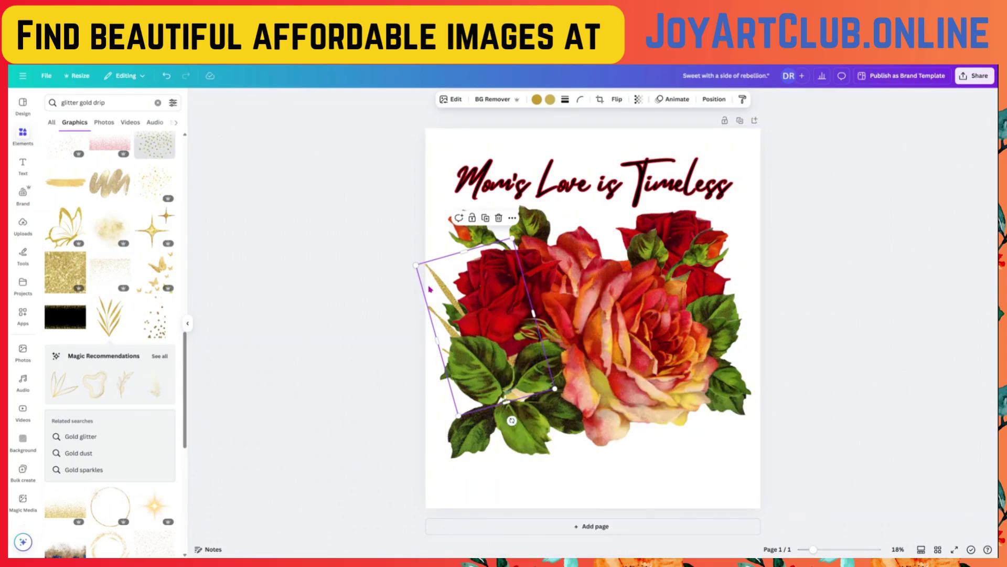
drag(431, 286, 444, 272)
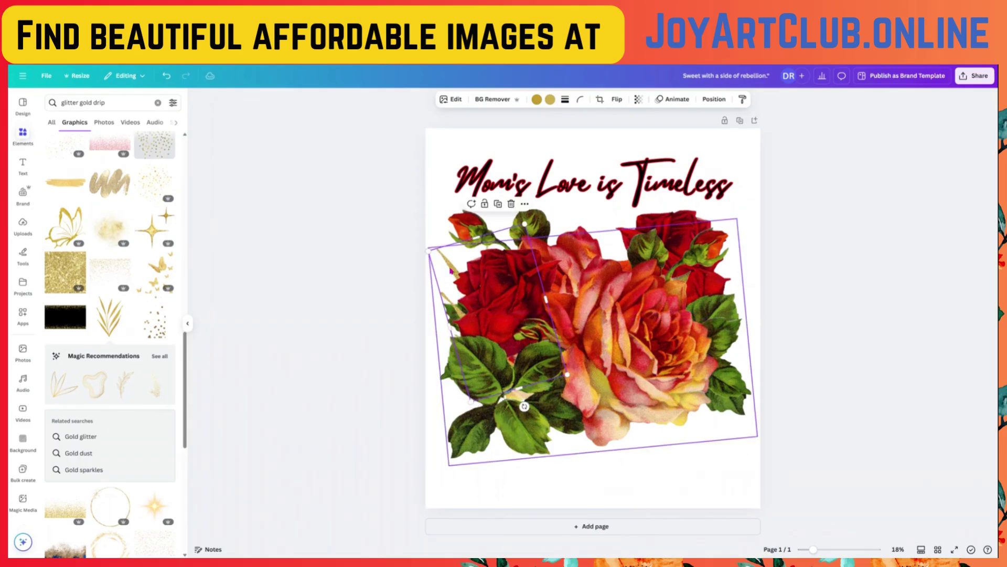
- Duplicate the gold leaves, tilt the copy slightly right above the bouquet's centre and layer it between the two rose images
key(ctrl+d)
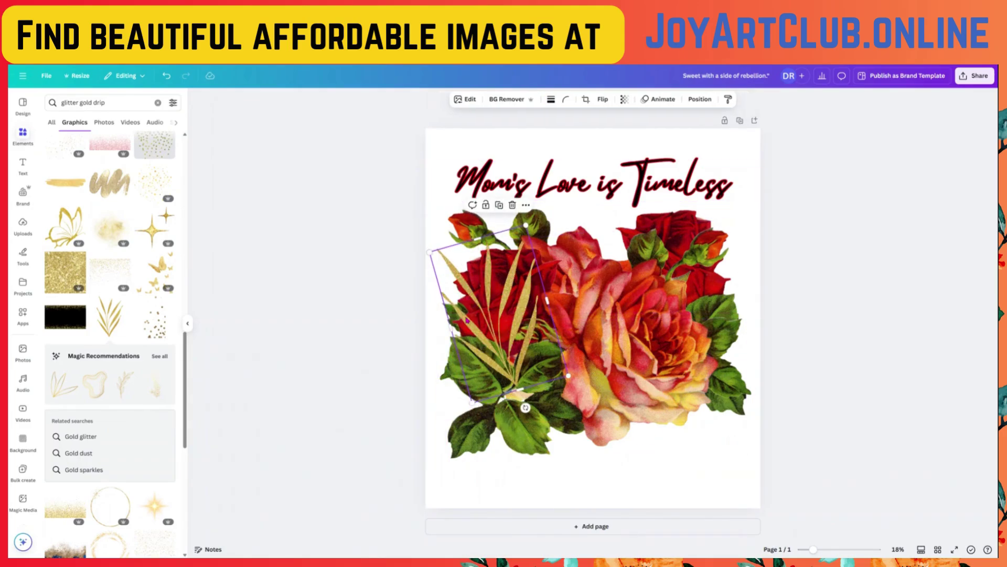
drag(479, 317, 590, 274)
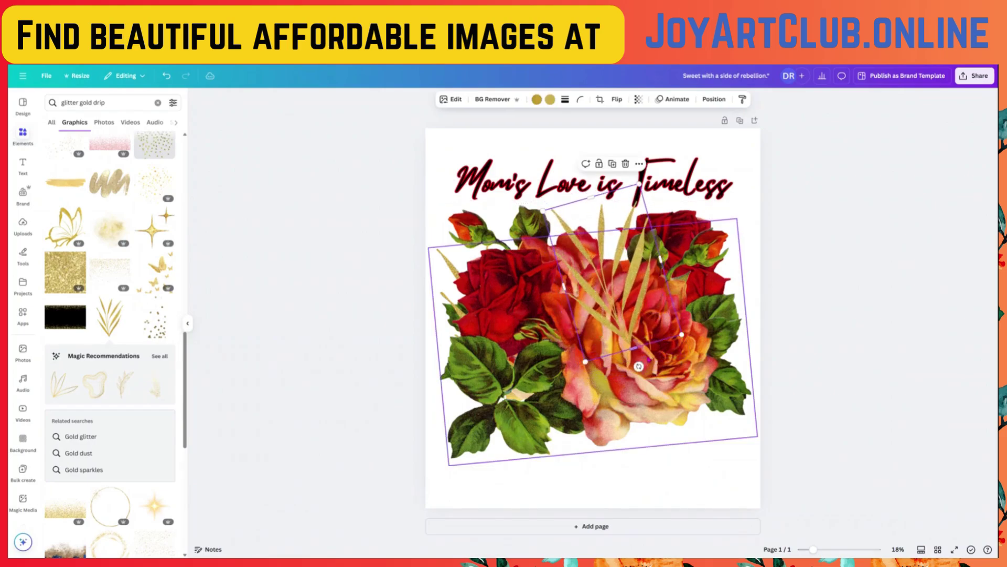
drag(639, 366, 602, 369)
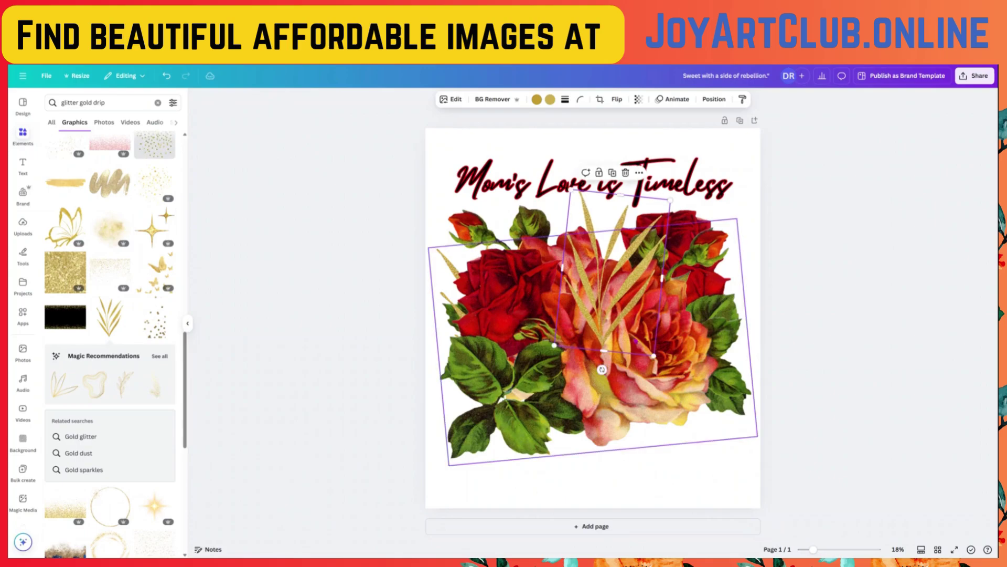
click(716, 99)
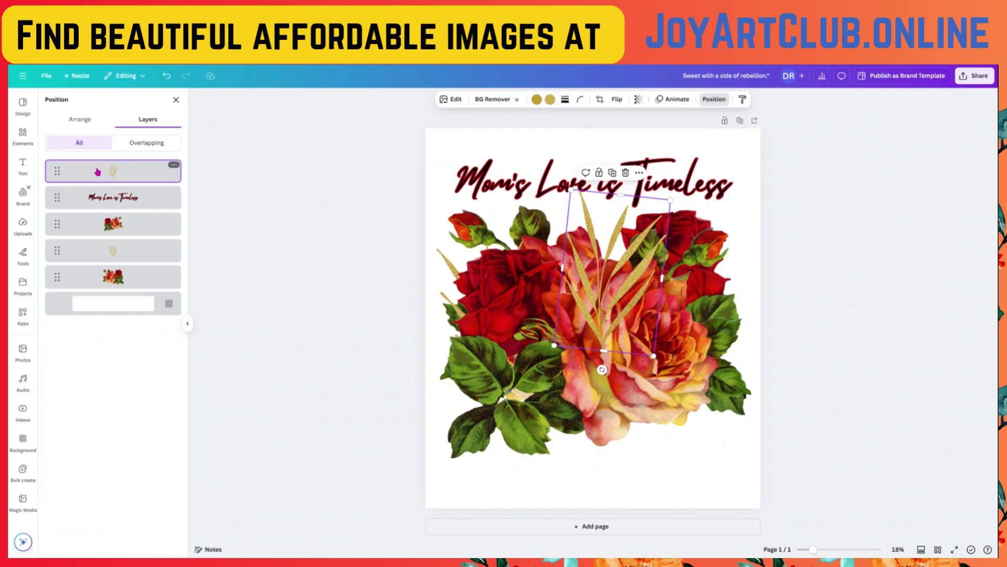
drag(97, 172, 101, 239)
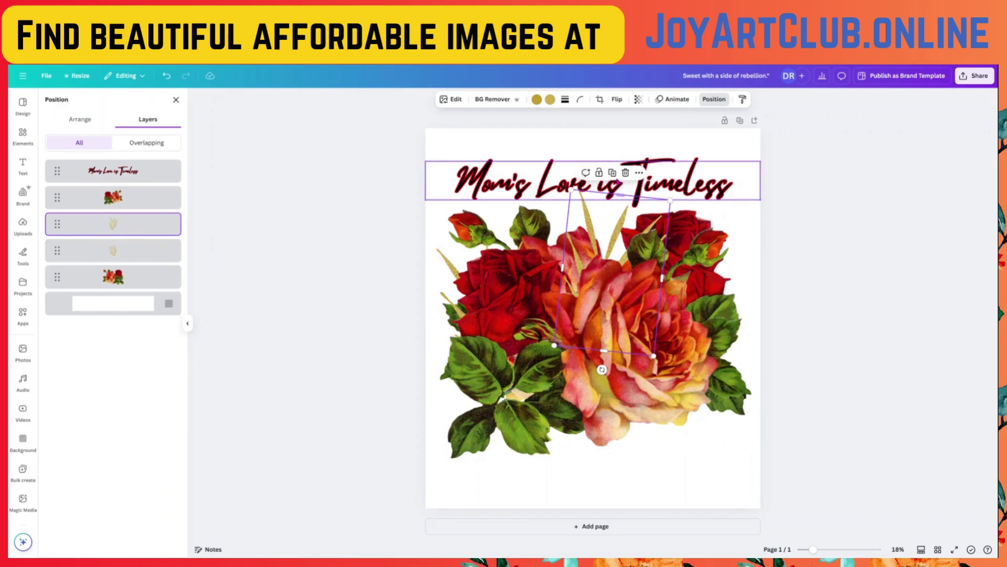
- Duplicate the central gold leaves, place the copy at the bouquet's right side and layer it behind the front rose image
click(612, 173)
drag(633, 320, 715, 324)
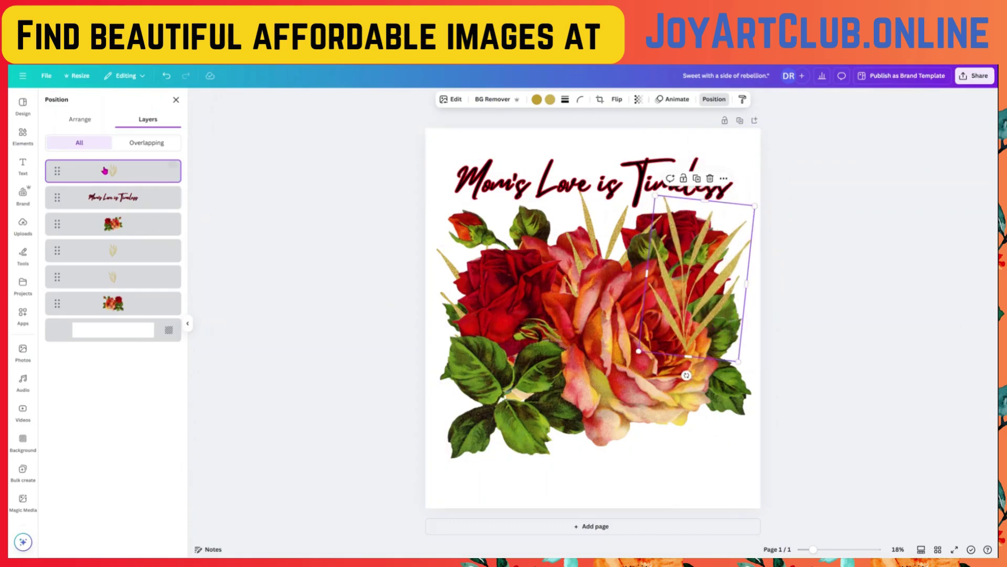
drag(103, 167, 111, 248)
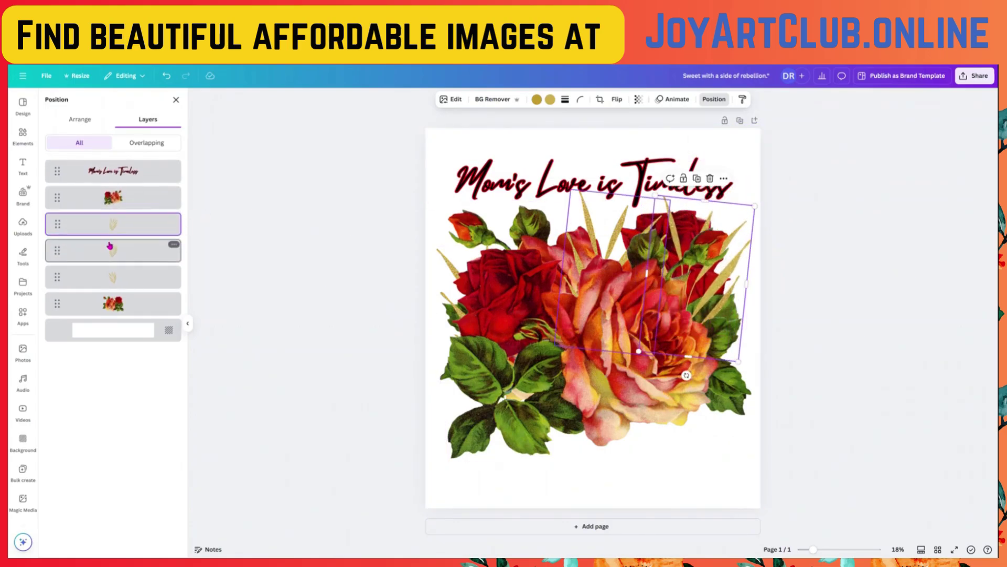
click(714, 99)
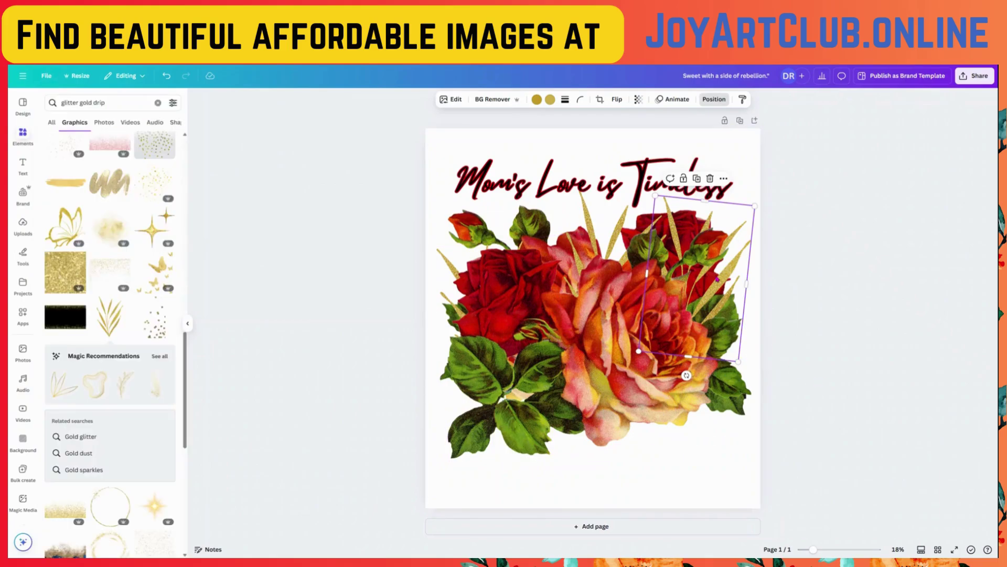
drag(715, 277, 713, 286)
- Shift the front rose image slightly to the right and move the saying a little higher on the page
click(620, 363)
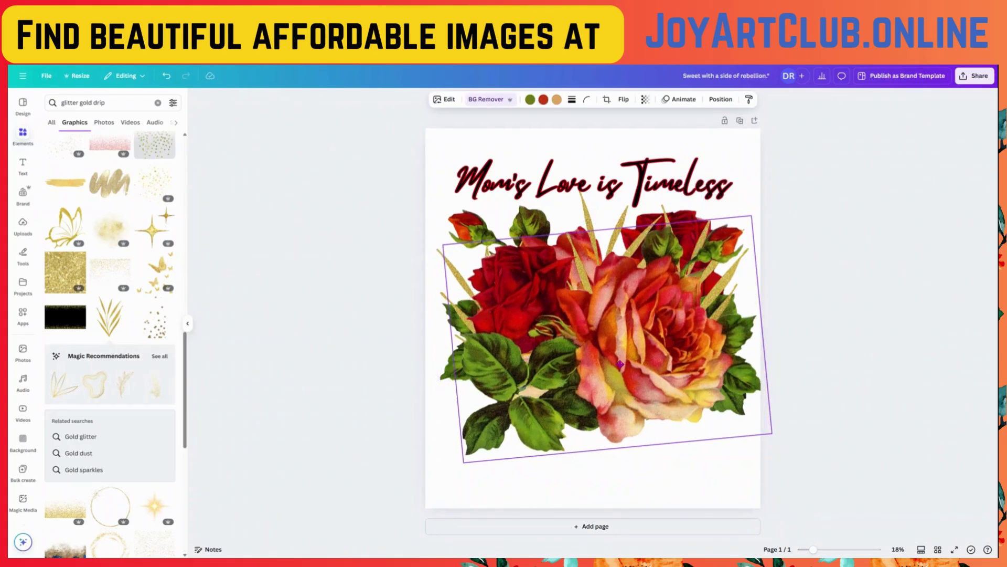
drag(620, 363, 613, 368)
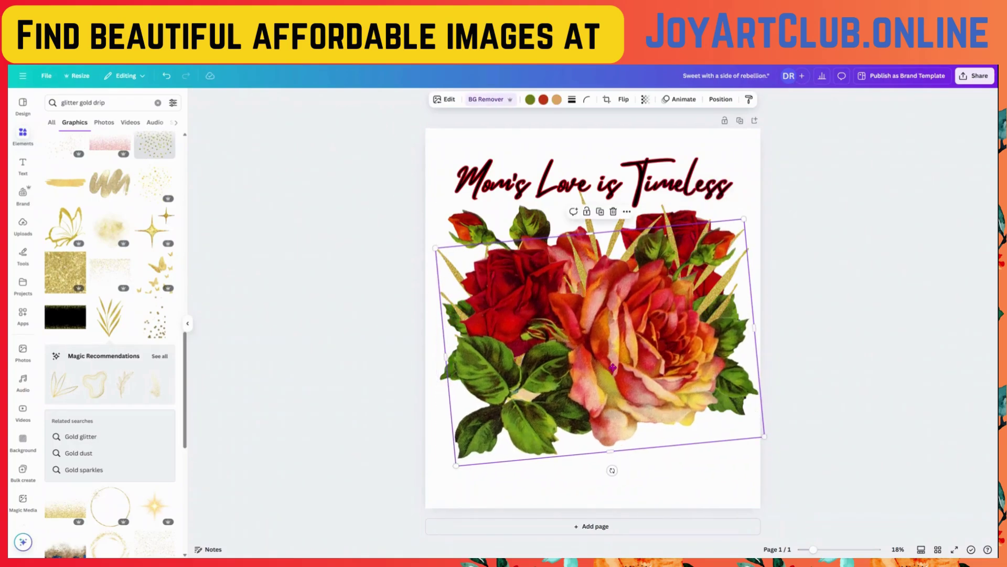
click(412, 330)
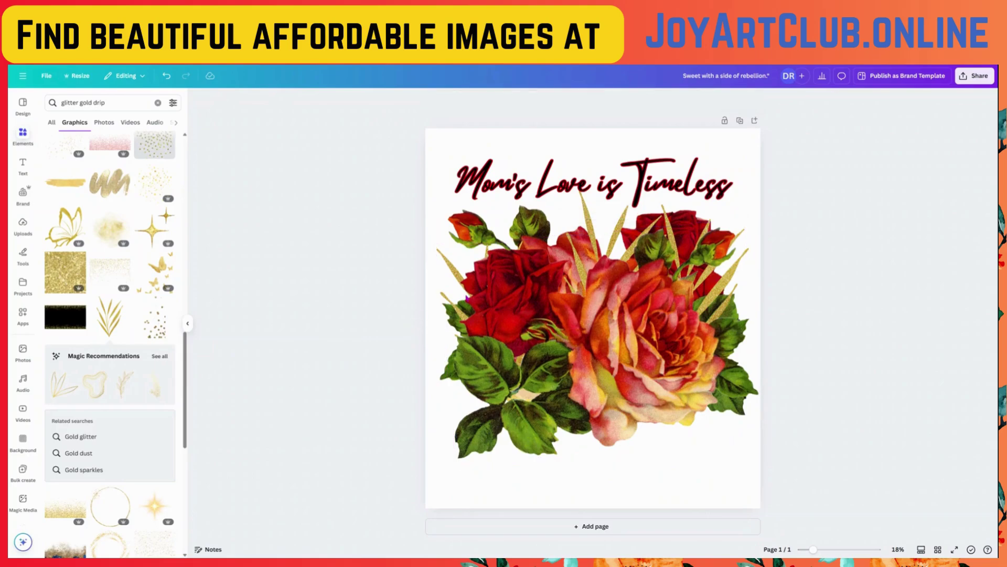
drag(656, 168, 655, 167)
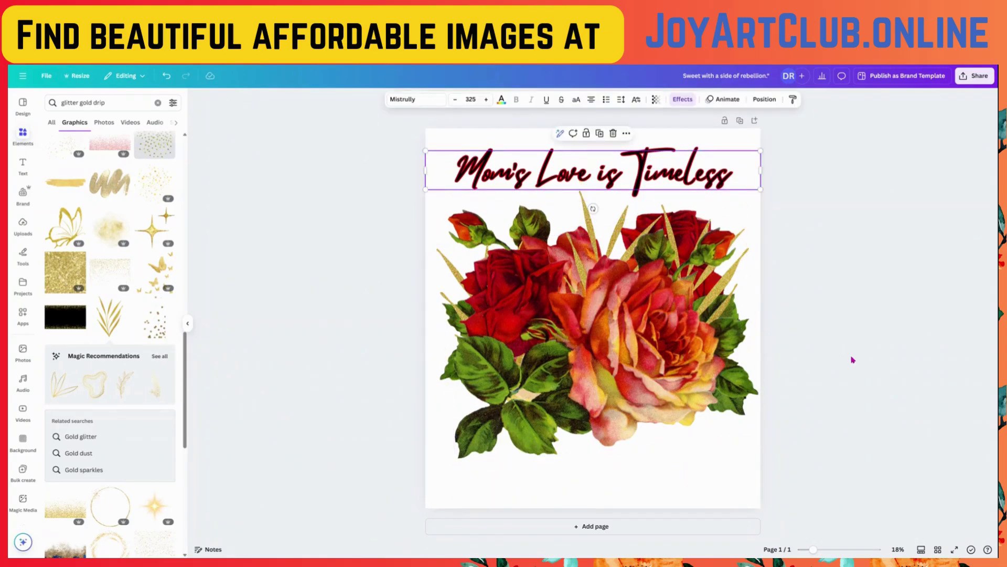
click(851, 356)
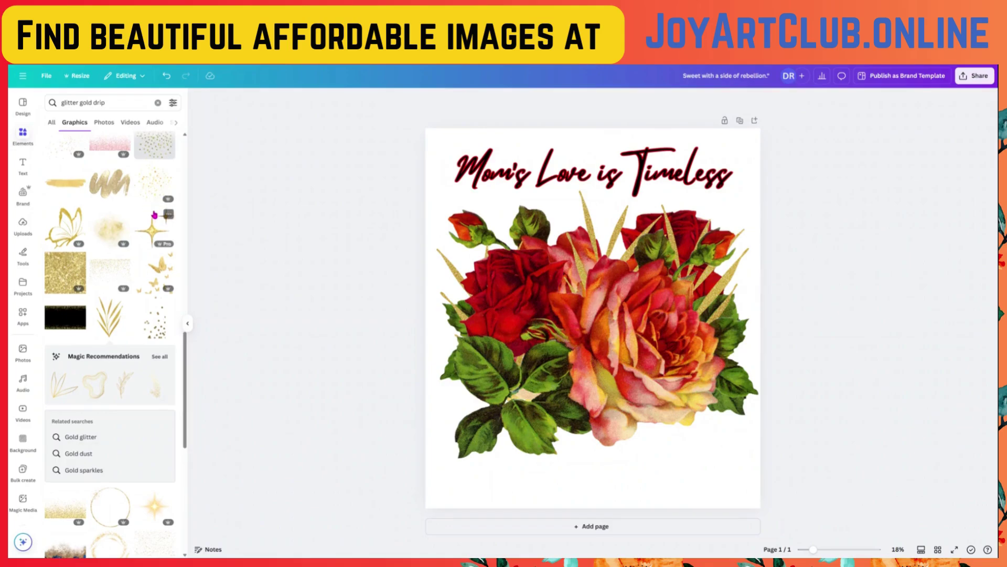
- Add the gold confetti dots graphic, shrink it and spread copies of it across the whole bouquet
scroll(154, 217, up, 1)
click(151, 224)
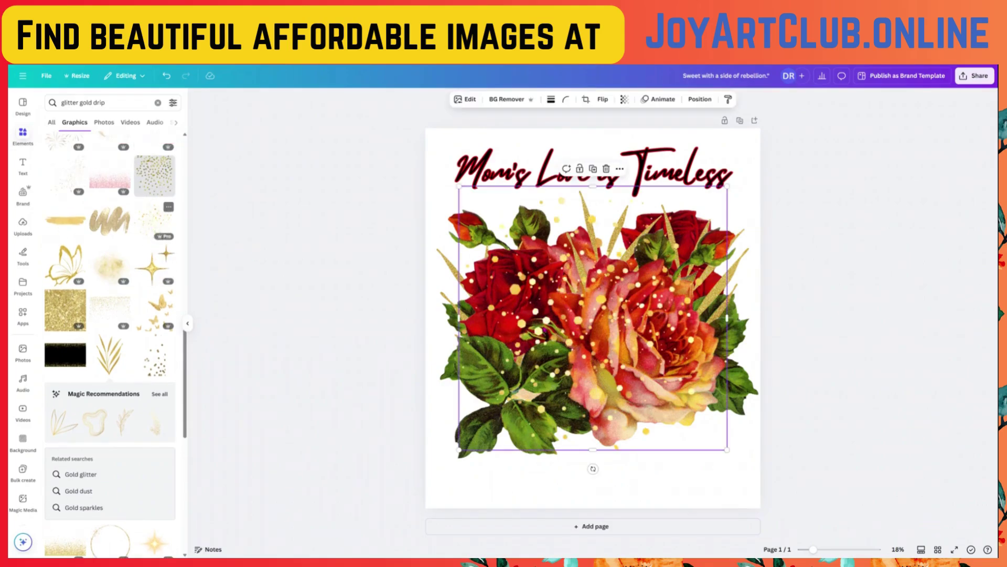
drag(575, 340, 558, 357)
drag(695, 487, 602, 396)
drag(514, 309, 634, 364)
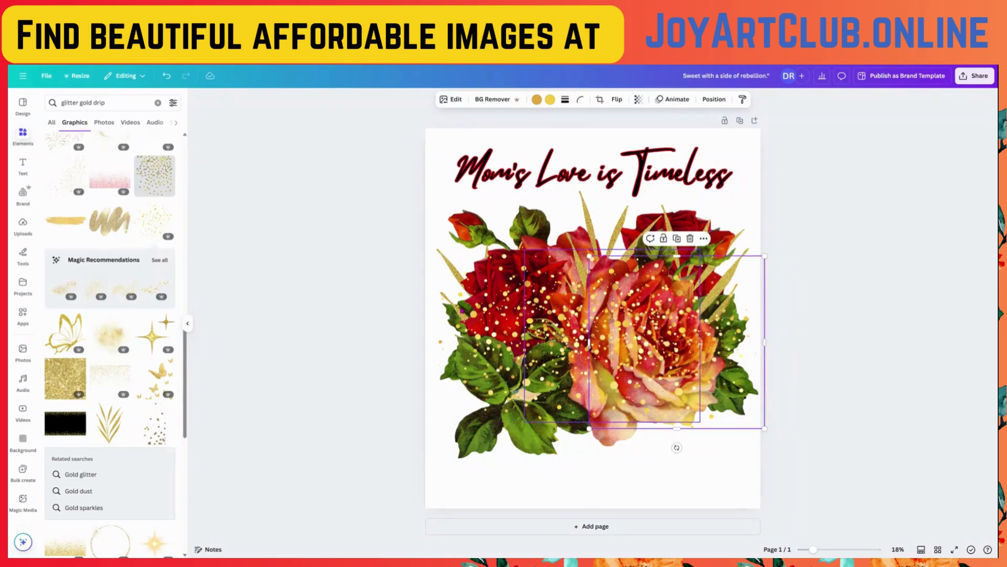
drag(617, 323, 475, 327)
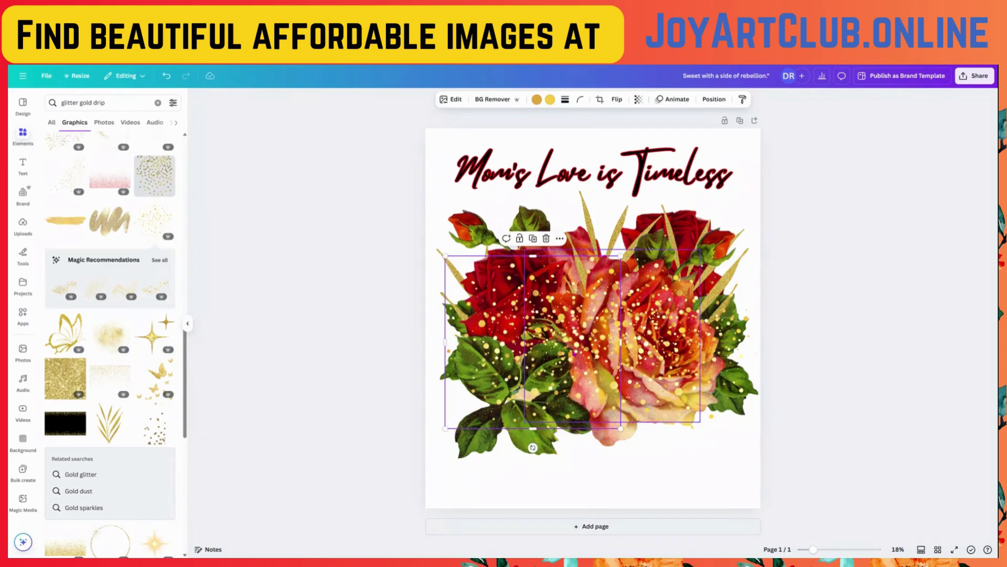
click(388, 314)
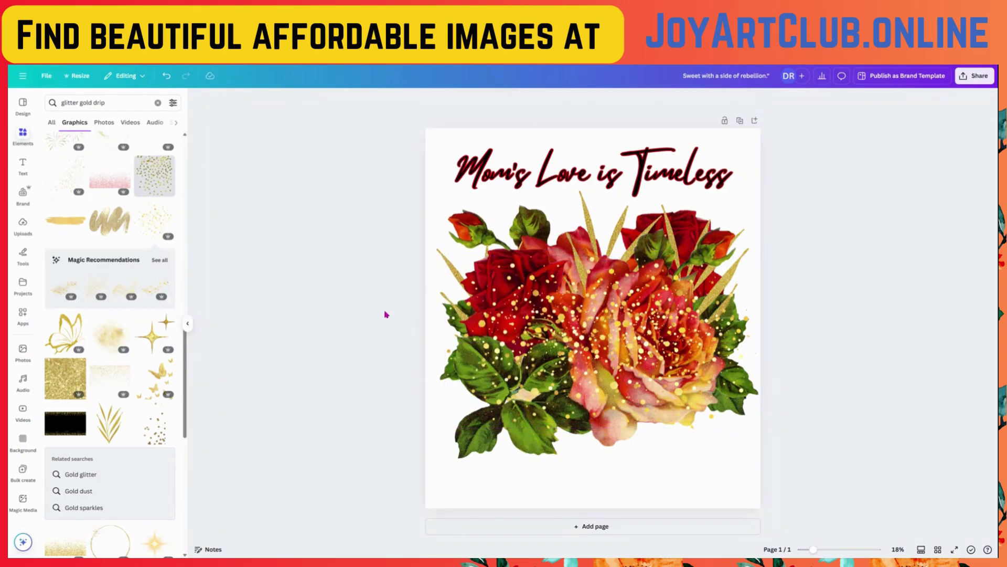
- Duplicate the "Mom's Love is Timeless" saying and place the copy below the roses
click(674, 174)
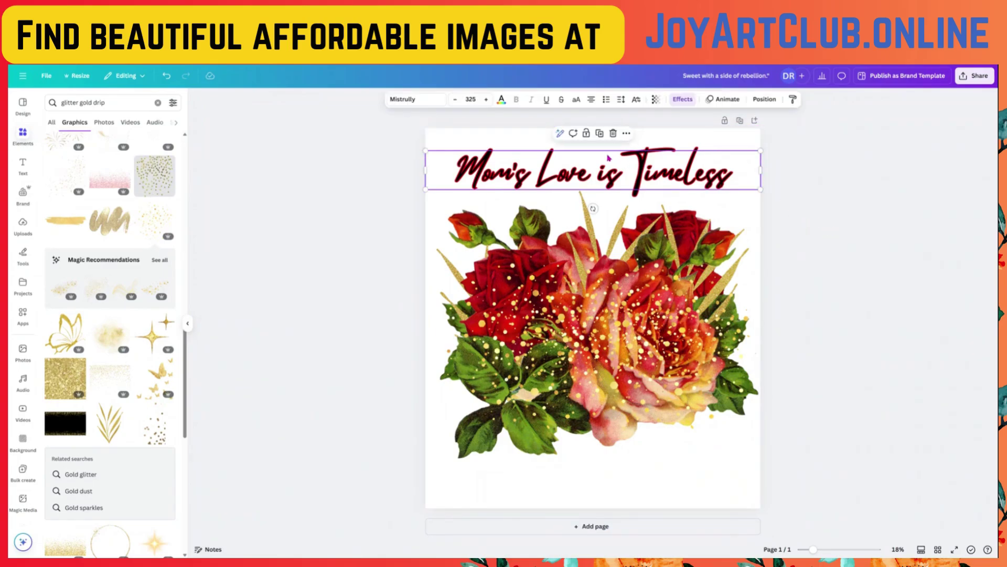
click(600, 133)
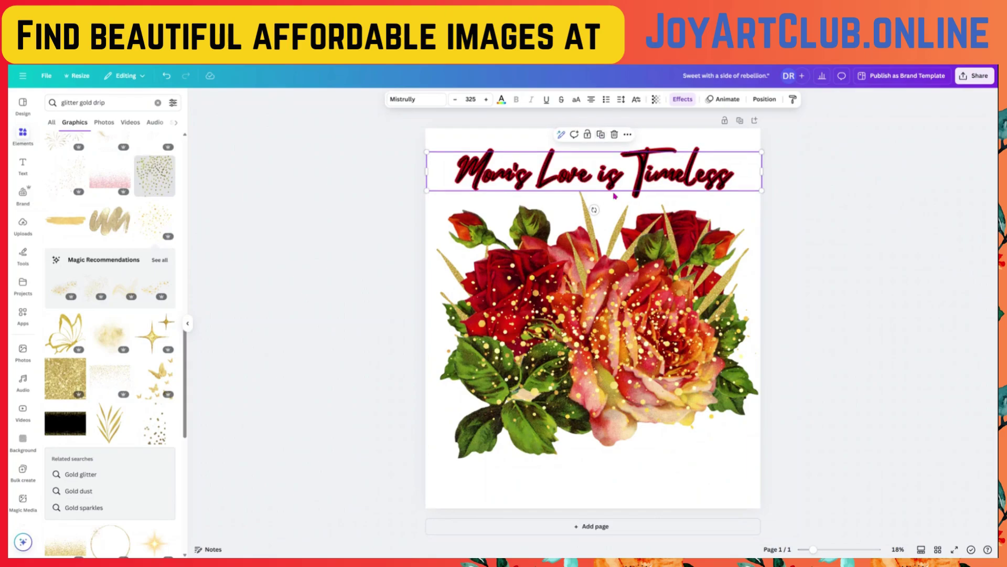
drag(615, 196, 613, 478)
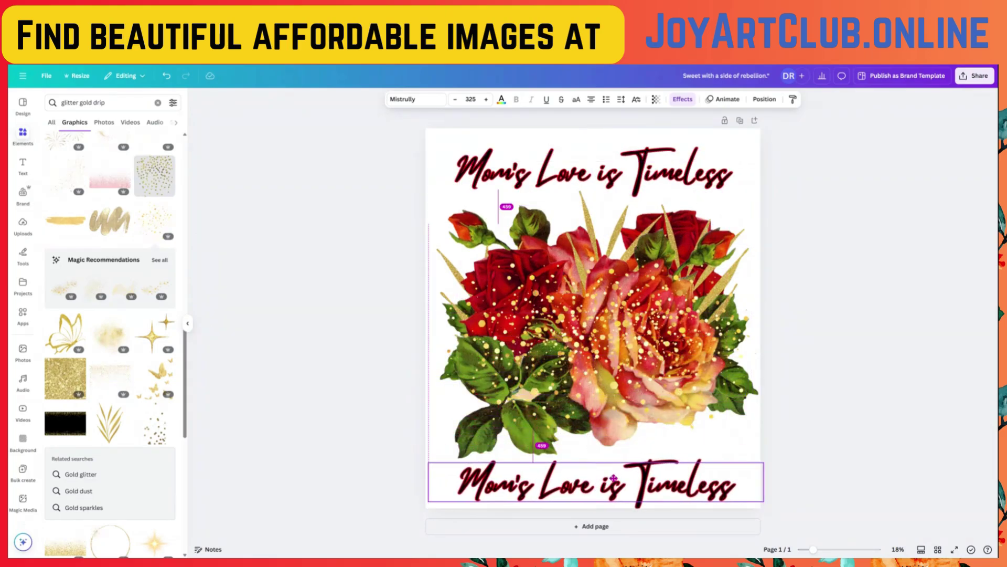
- Try the Apricots handwriting font on the saying above the roses, and change it to Waterlily
click(624, 174)
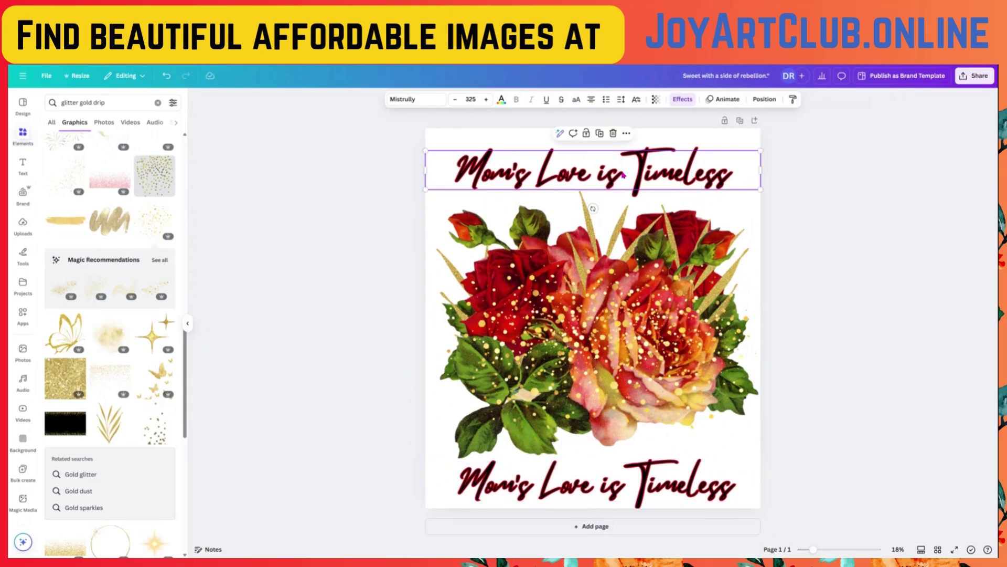
click(420, 105)
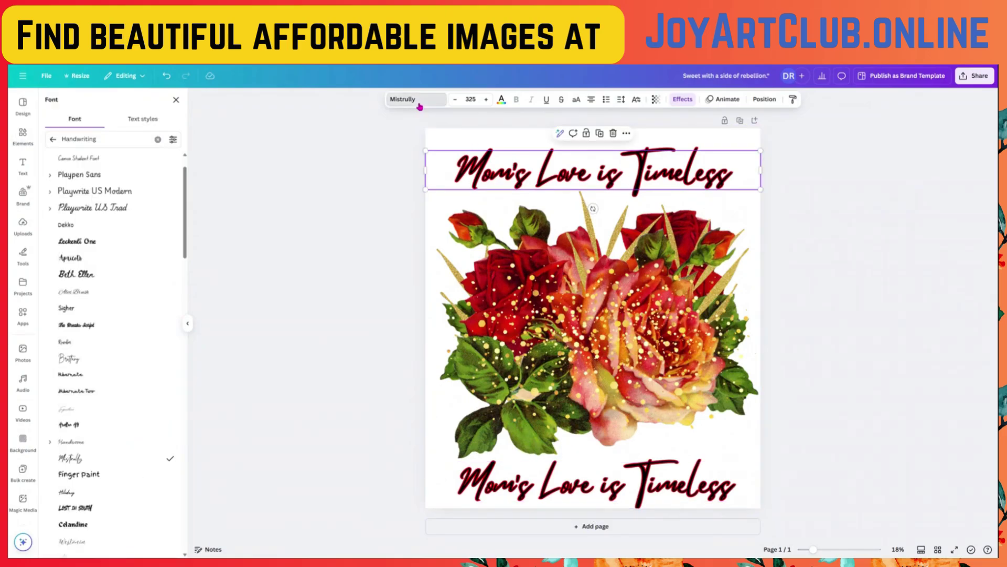
scroll(94, 341, down, 5)
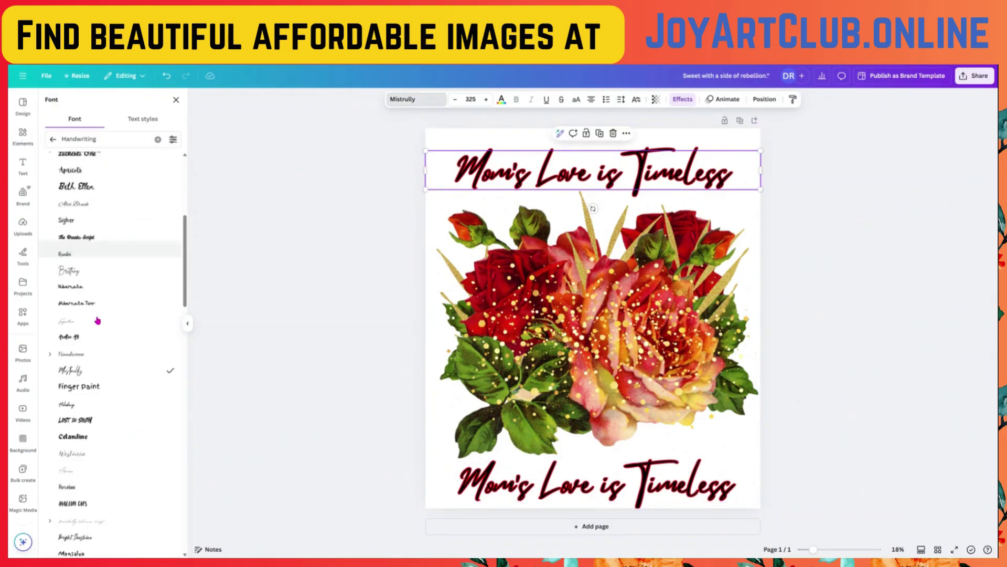
scroll(93, 365, up, 5)
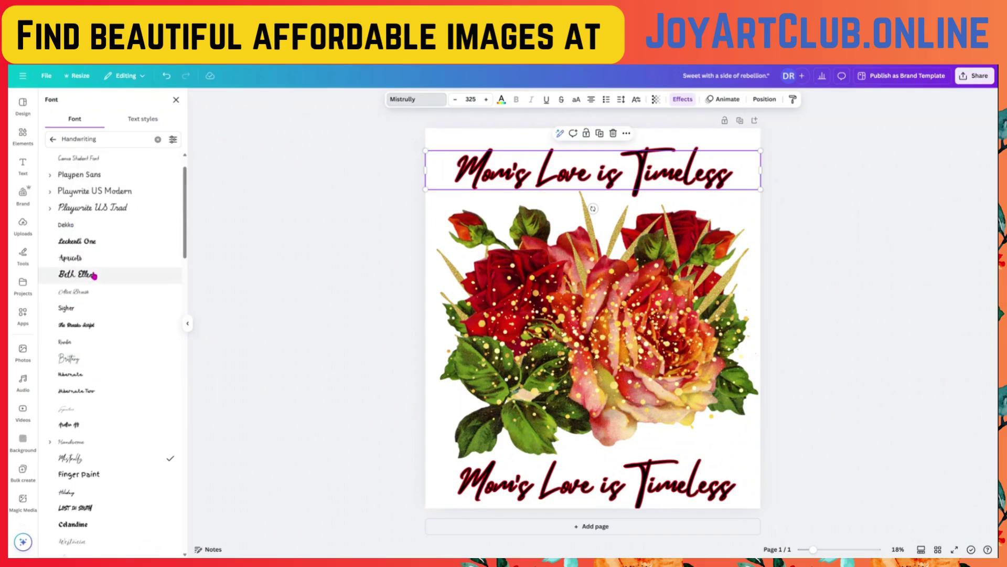
click(77, 258)
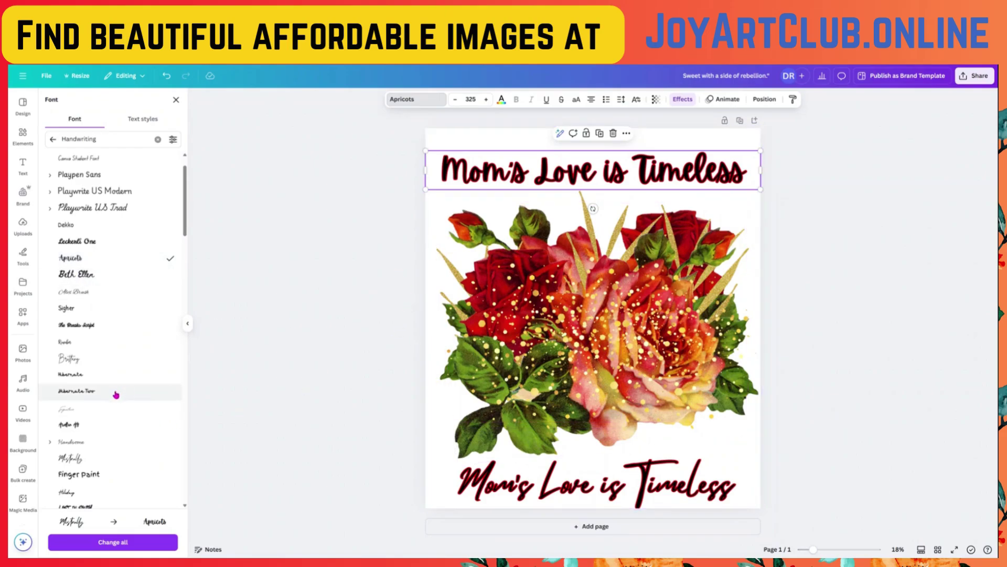
scroll(117, 412, down, 5)
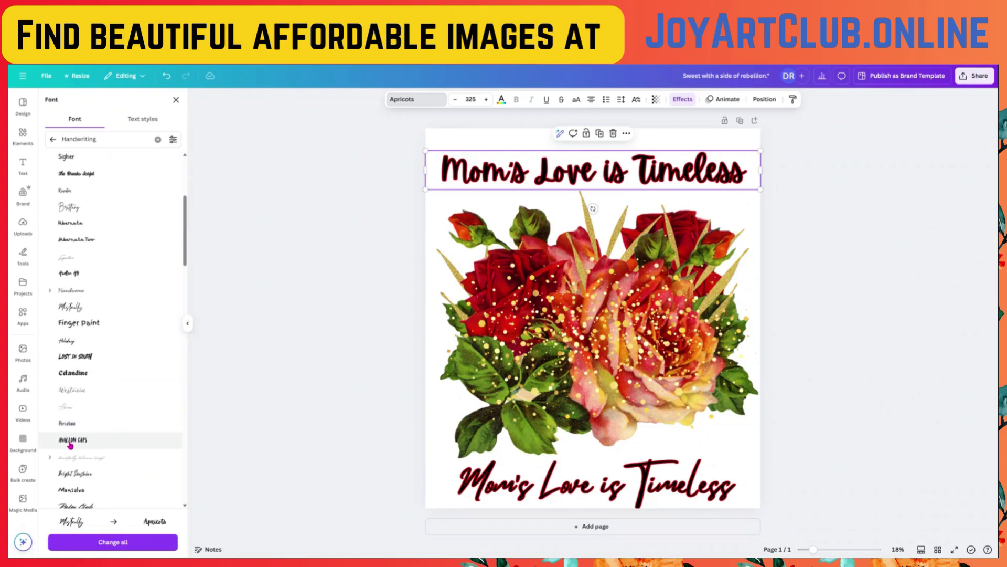
scroll(78, 341, down, 7)
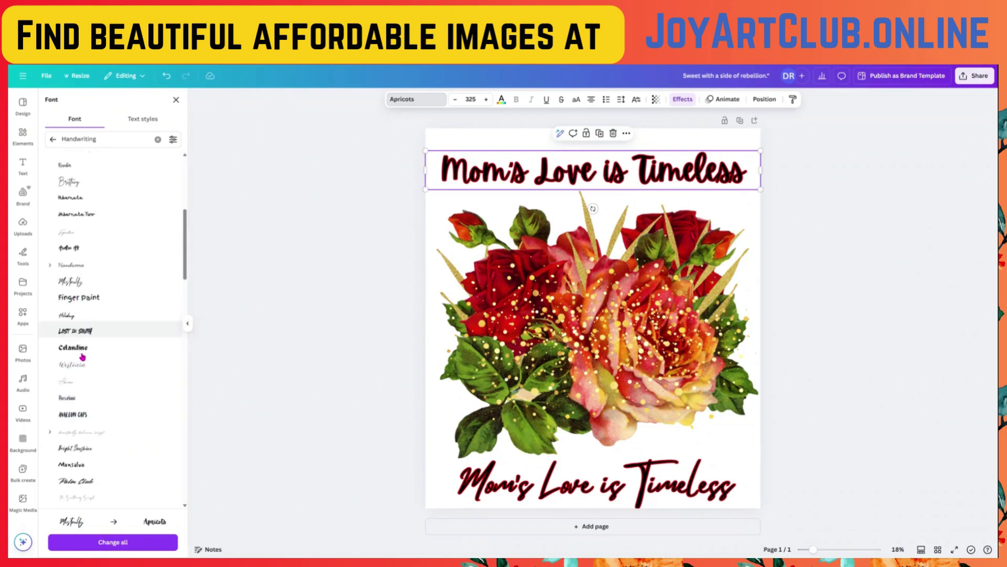
click(77, 417)
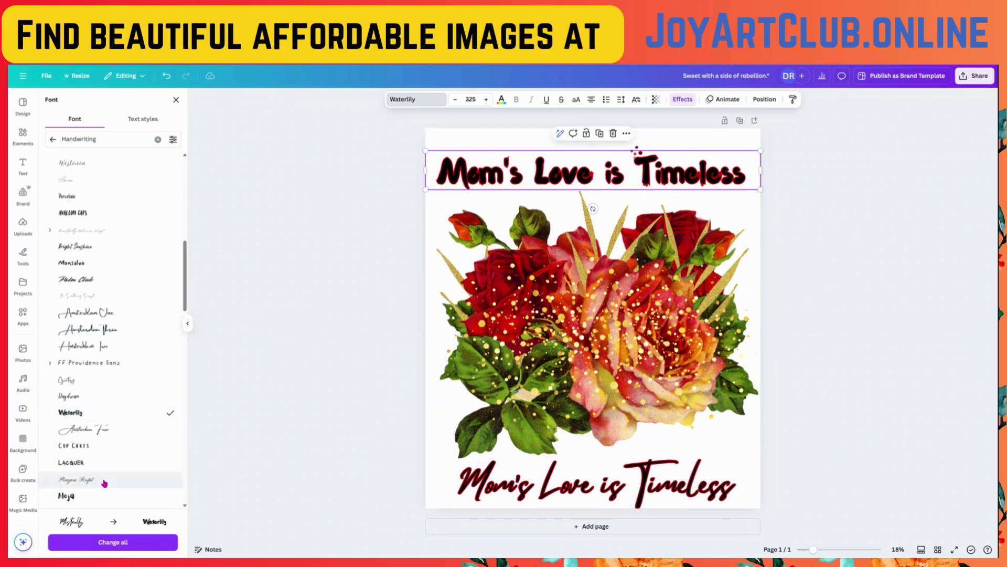
- Centre the copied saying below the roses horizontally on the page
click(605, 494)
drag(605, 494, 602, 491)
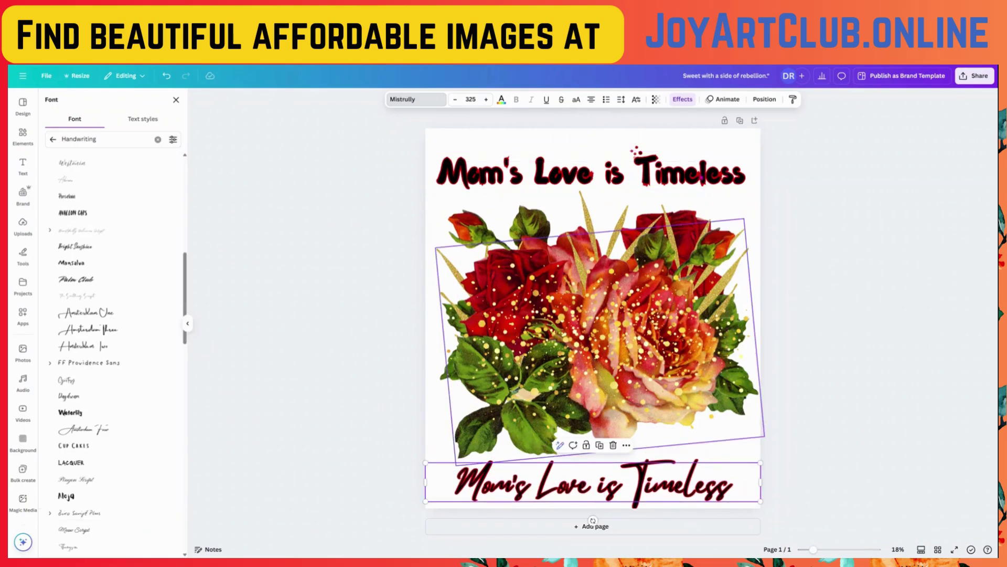
- Duplicate the design page and delete the saying below the roses on the first page
click(740, 121)
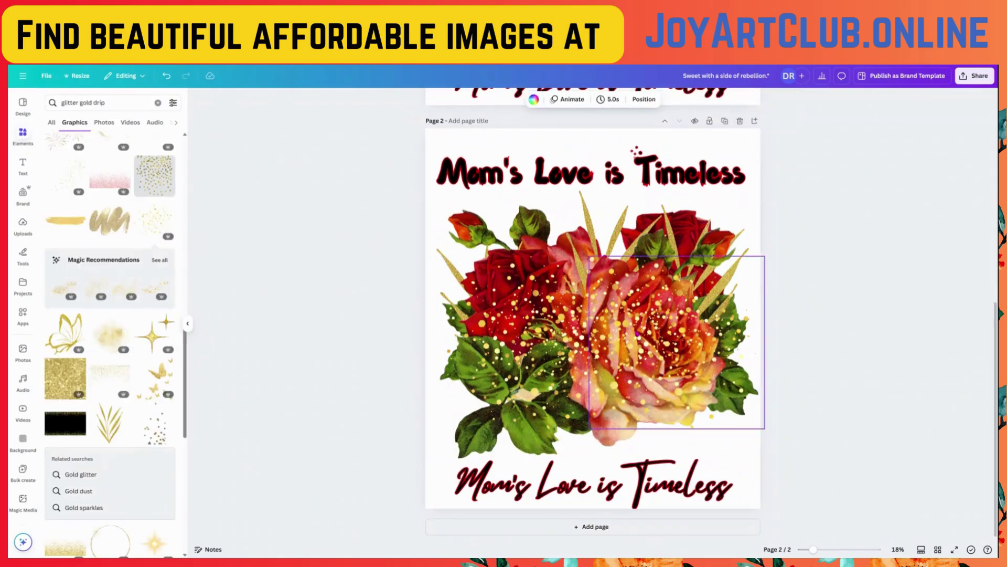
scroll(639, 398, up, 5)
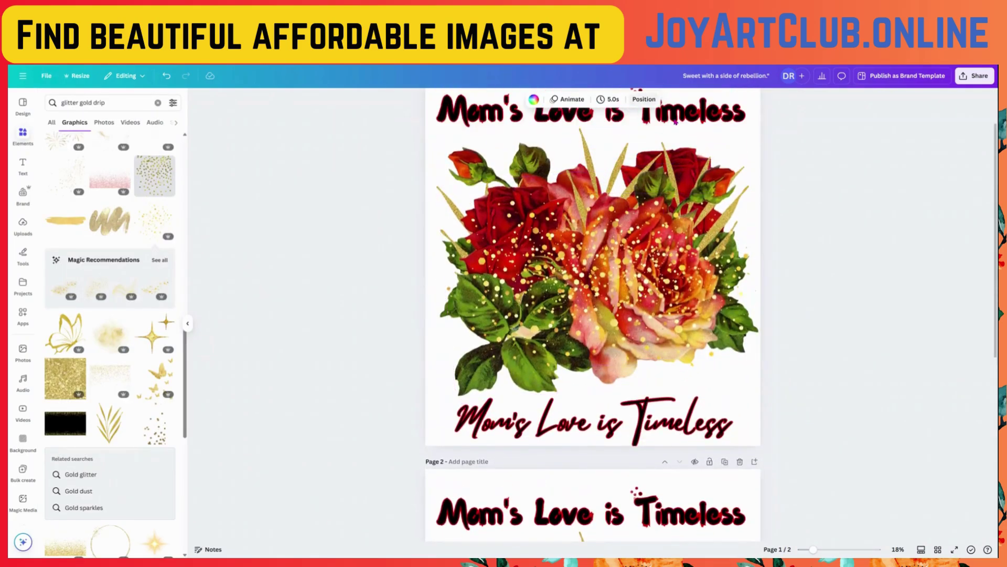
click(670, 430)
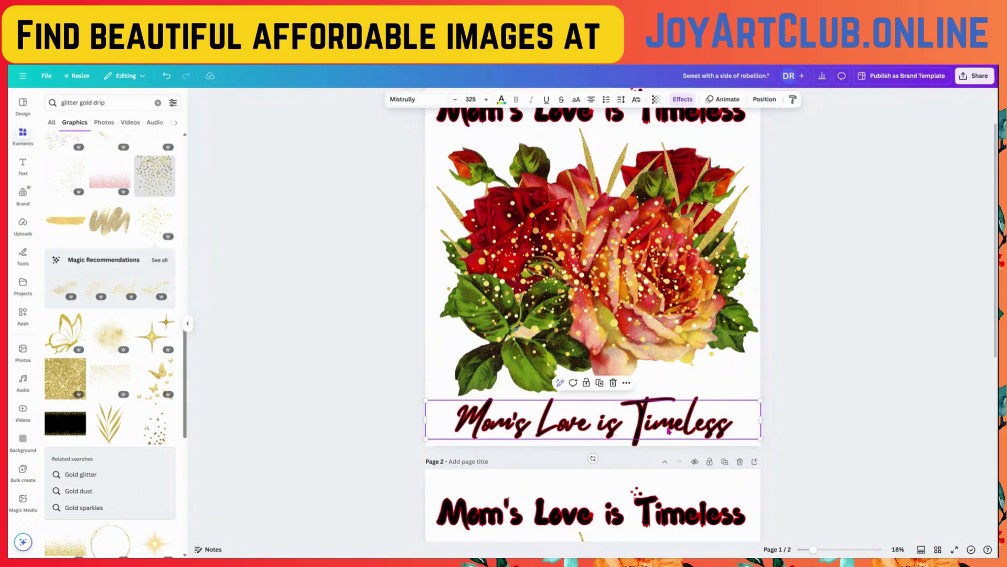
key(Delete)
- On the second page, delete the saying above the roses and move the lower saying up into its place
click(664, 512)
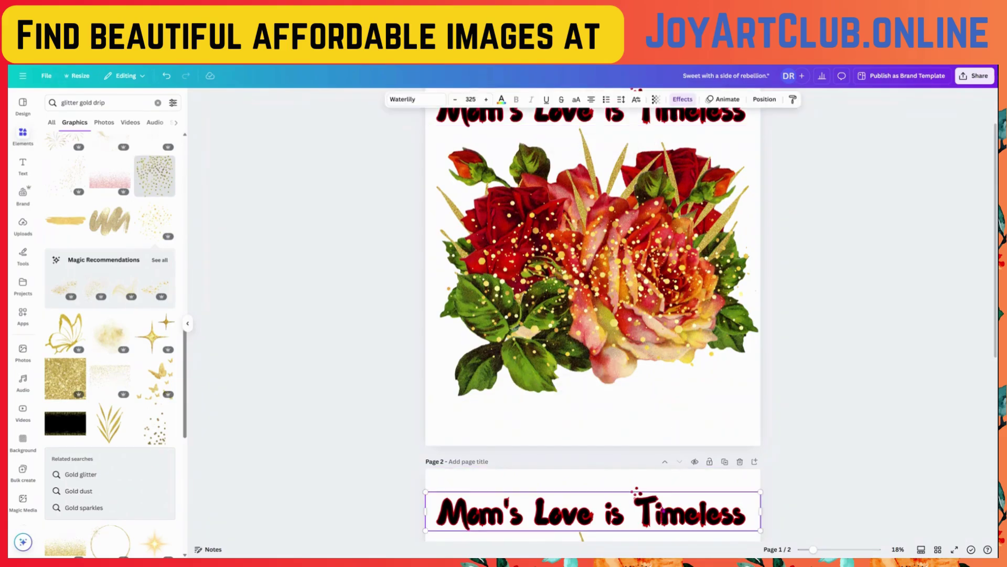
key(Delete)
scroll(665, 504, down, 5)
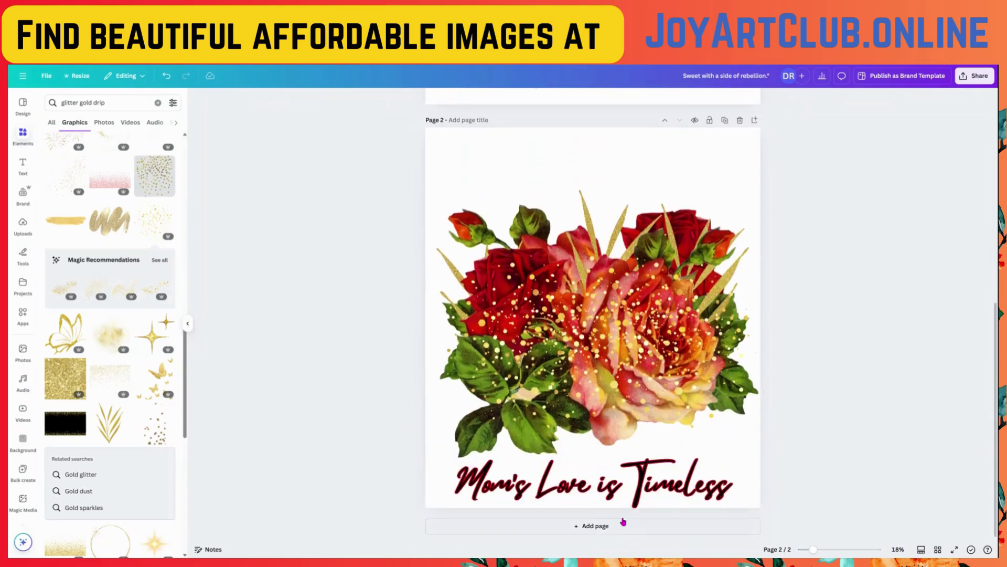
drag(626, 224, 627, 171)
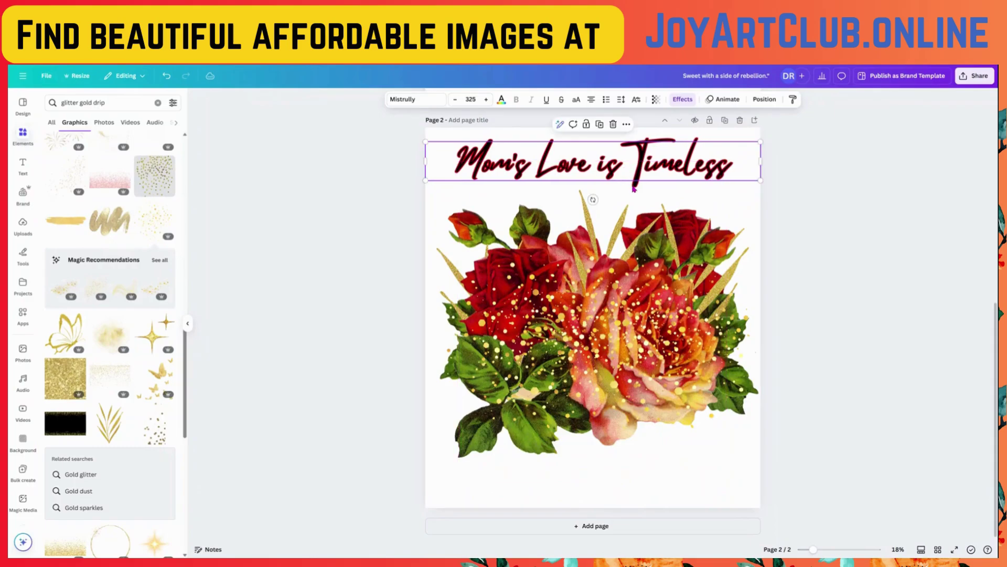
- Change the outline colour of the second page's saying to dark gold from the mixed colours
scroll(629, 178, up, 6)
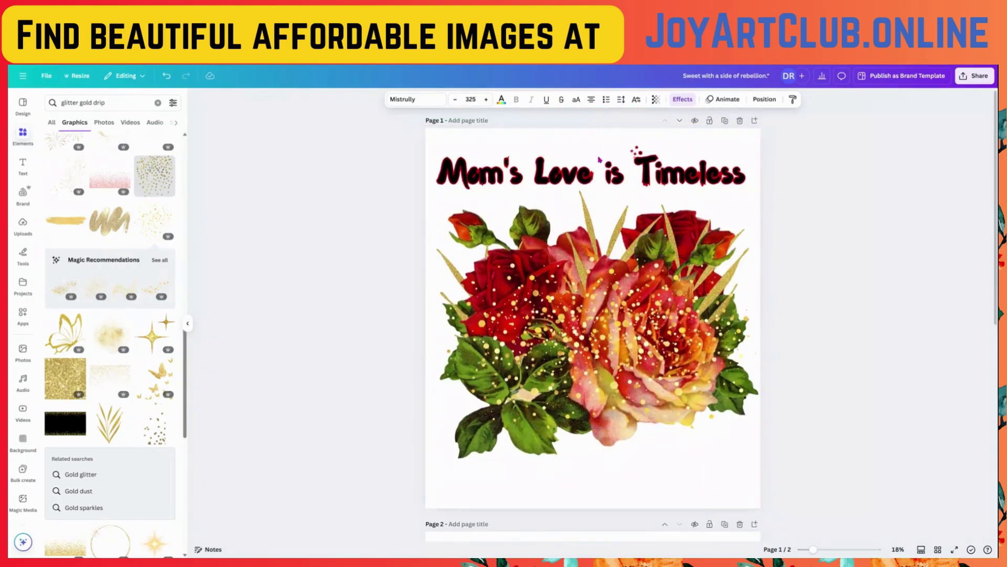
click(683, 100)
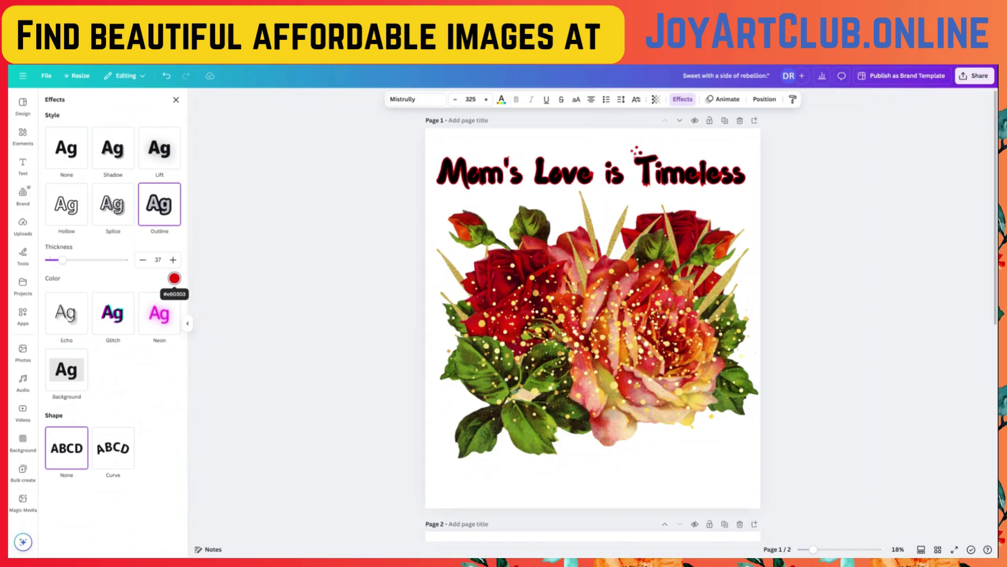
click(174, 278)
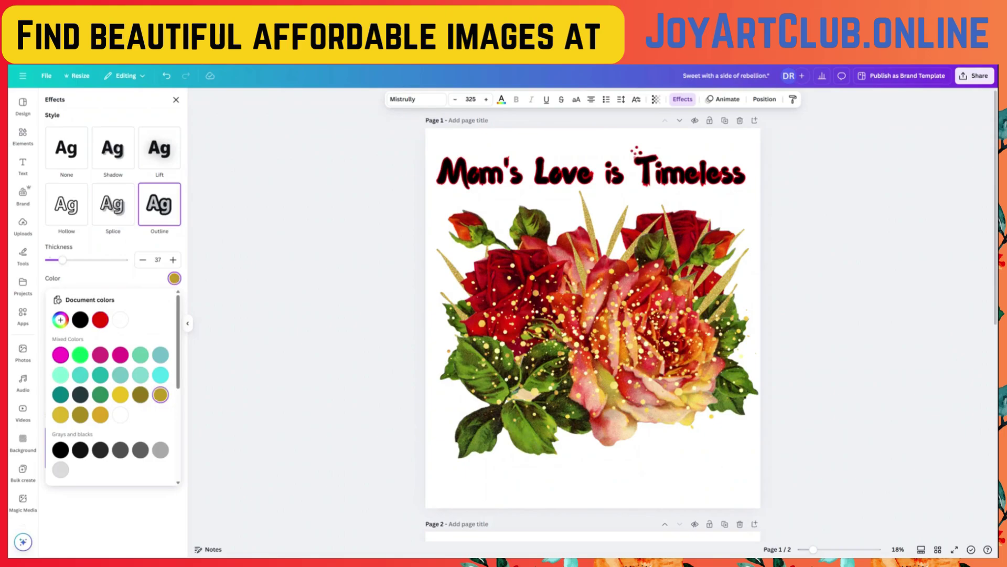
key(Tab)
key(Tab)
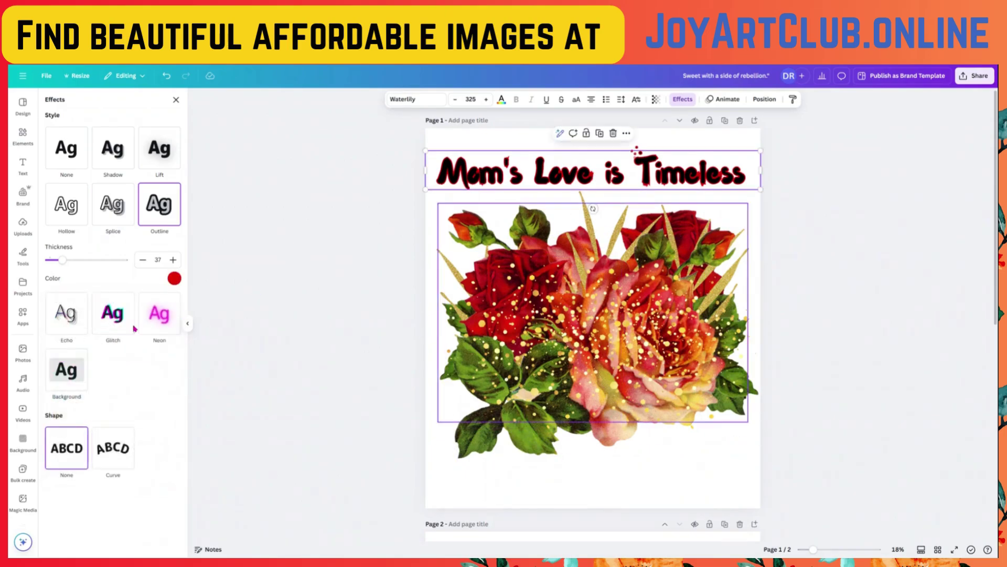
- Apply the same dark gold outline colour to the saying on the first page
click(174, 279)
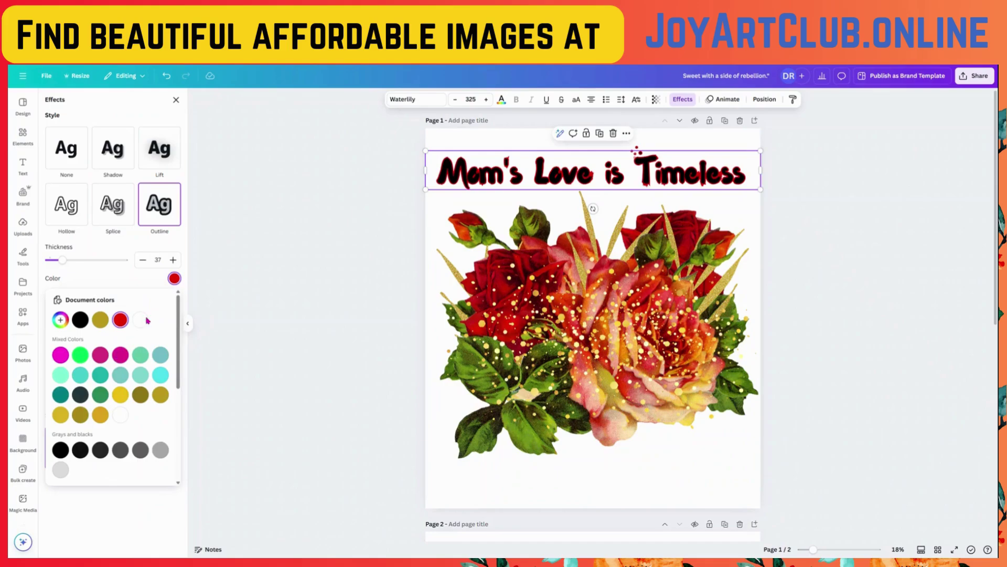
click(100, 322)
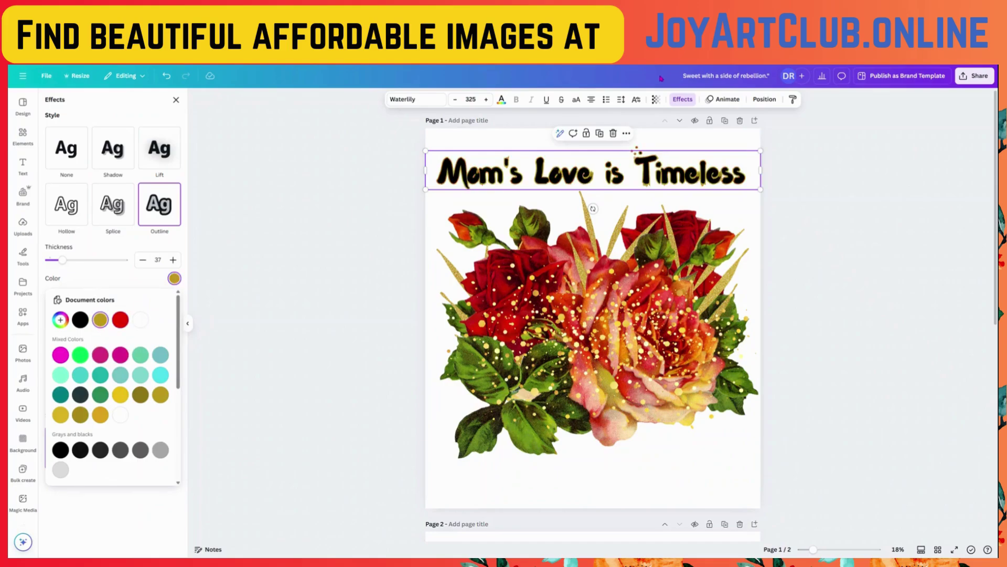
key(Escape)
- Compare the gold-outlined sayings on both pages and shift the first page's saying slightly down towards the roses
click(616, 183)
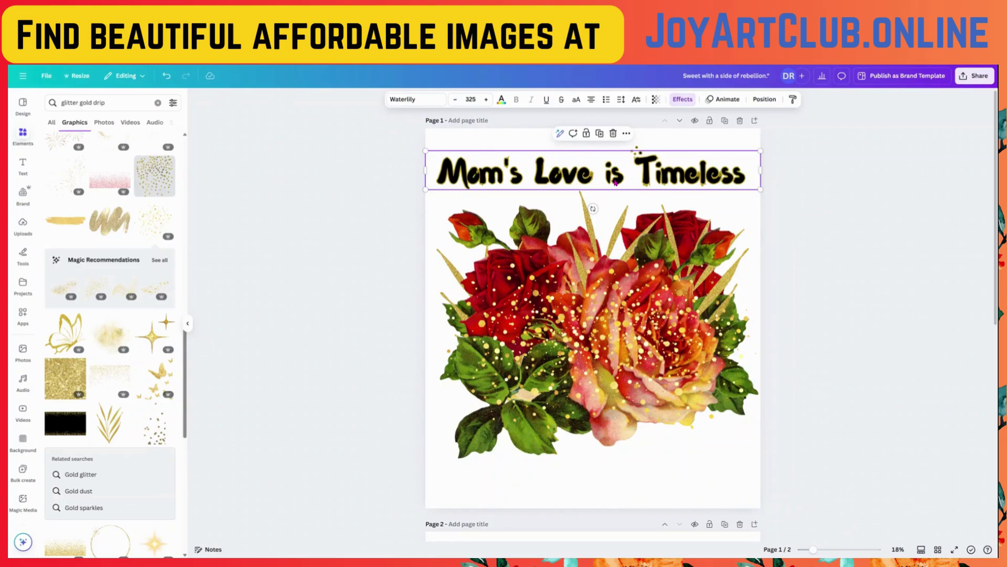
scroll(661, 294, down, 5)
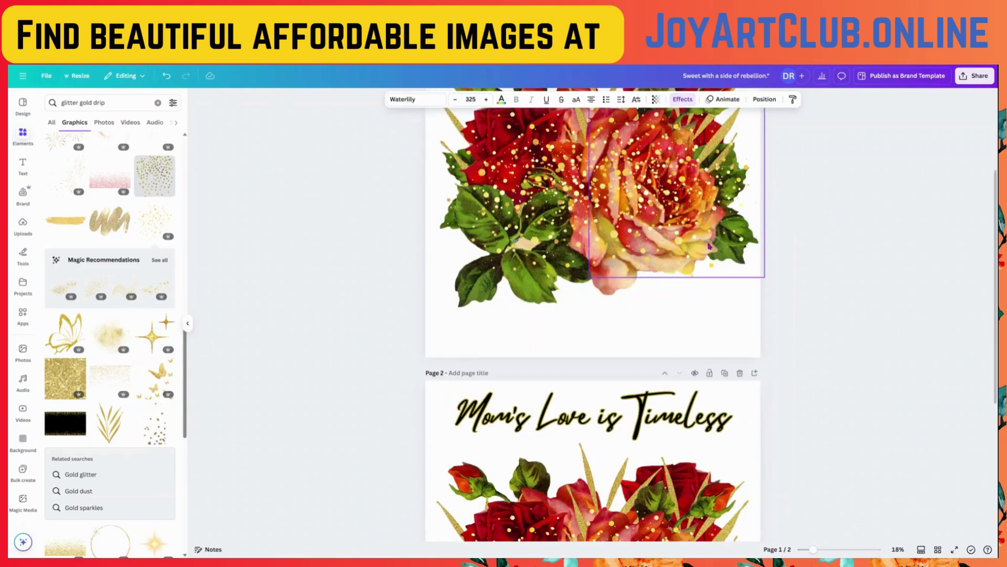
click(633, 382)
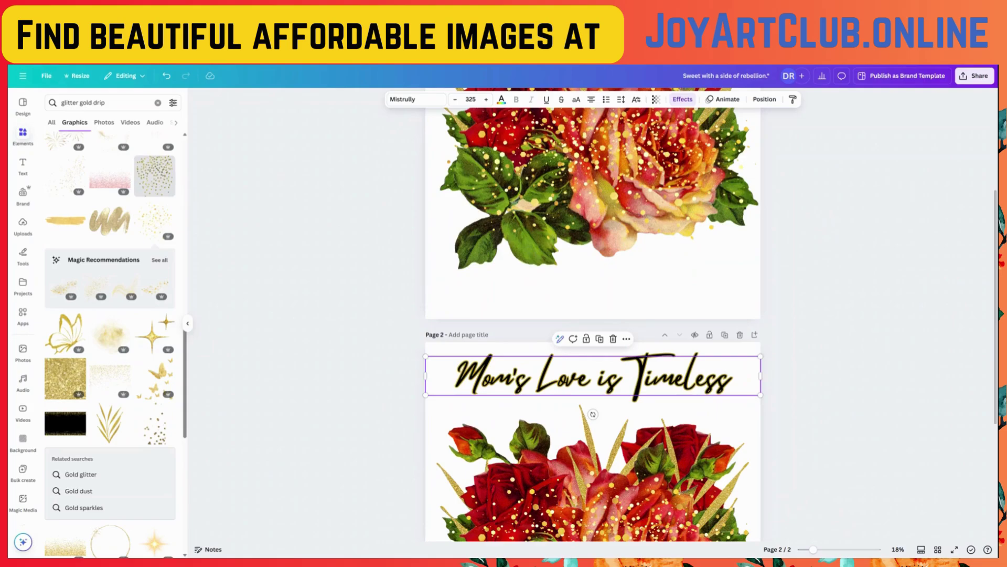
scroll(634, 382, up, 4)
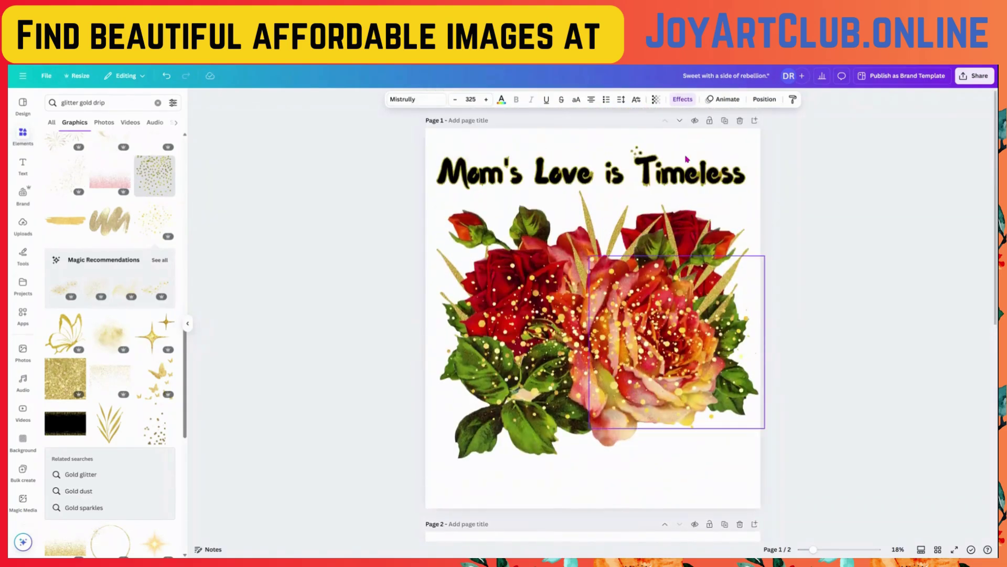
click(693, 179)
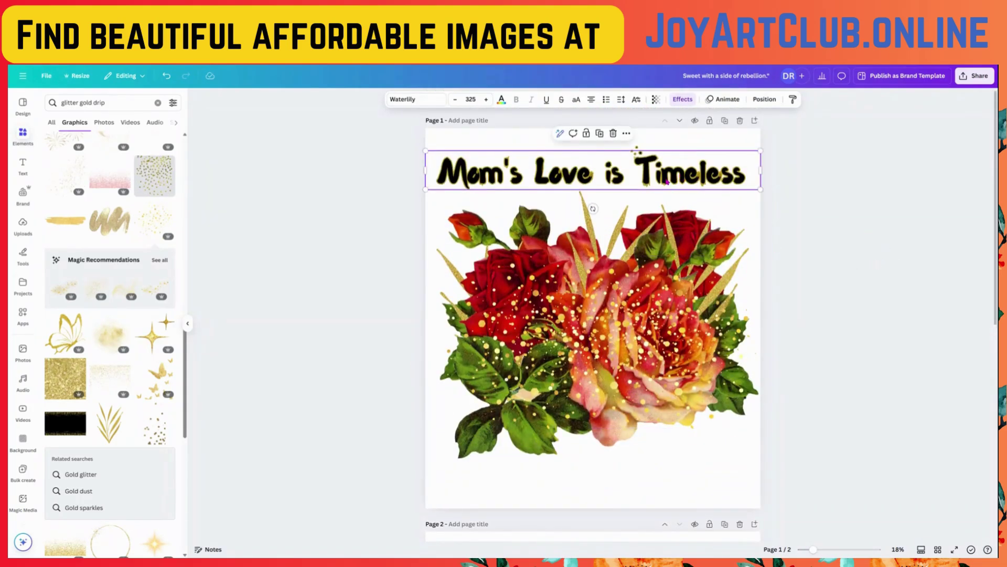
drag(668, 180, 662, 188)
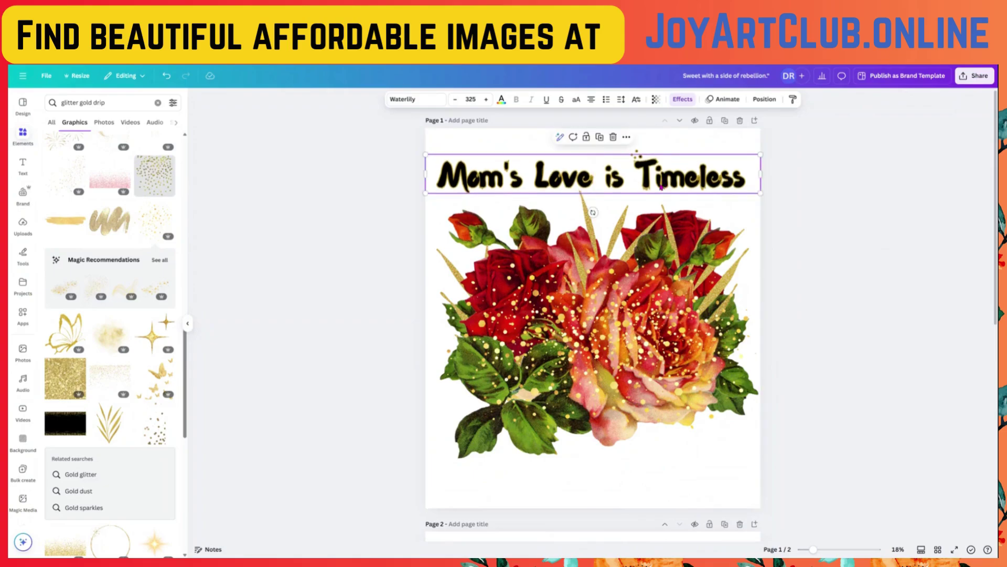
- Search the graphics for "glitter gold heart", add the glitter-dot heart outline, and shrink it into the corner above "Timeless"
click(14, 141)
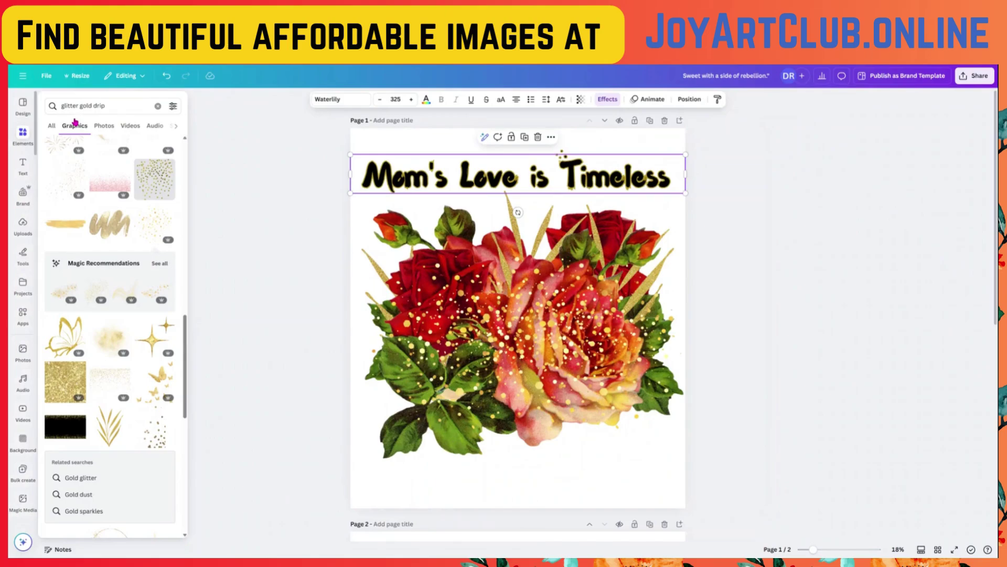
double_click(101, 106)
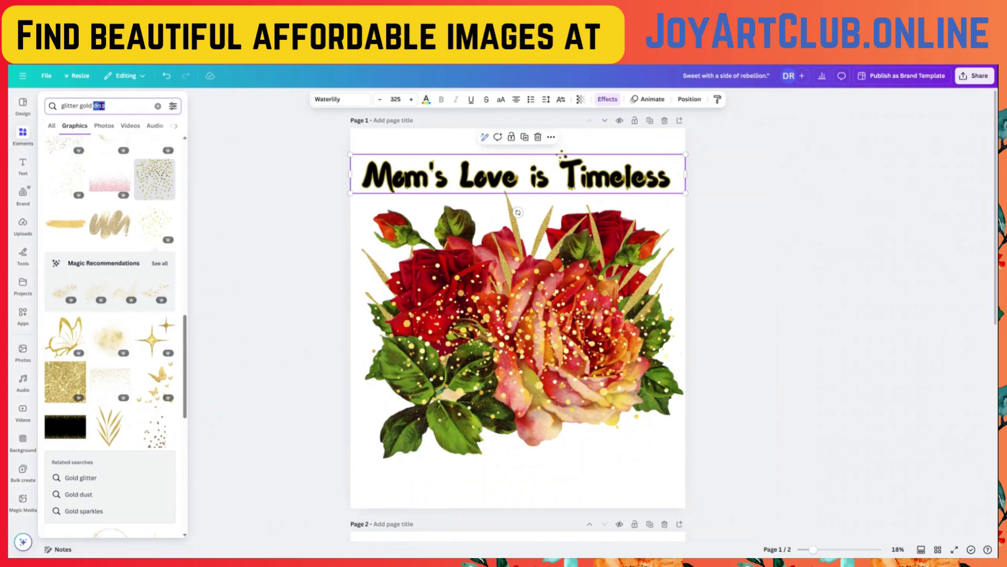
text(heart)
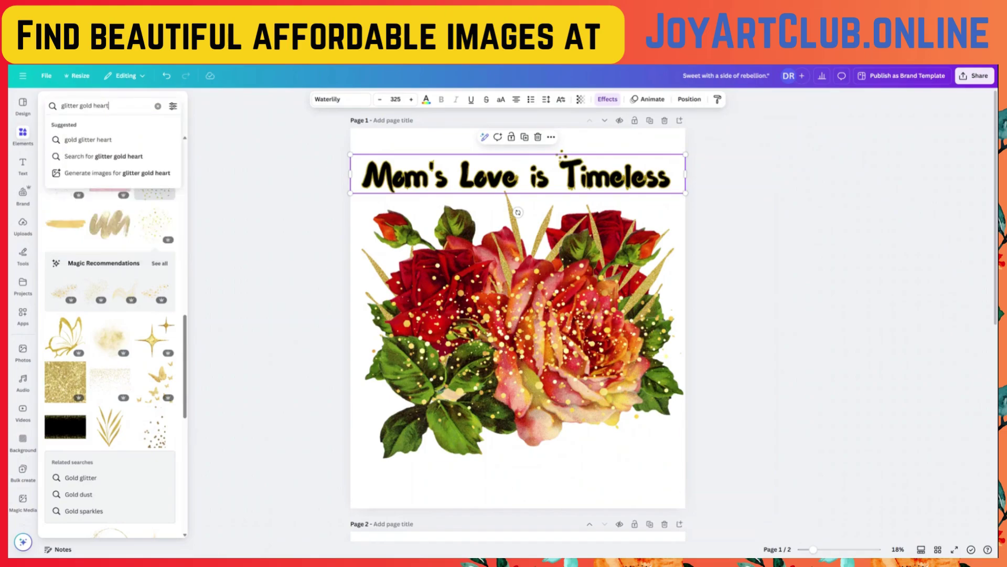
key(Return)
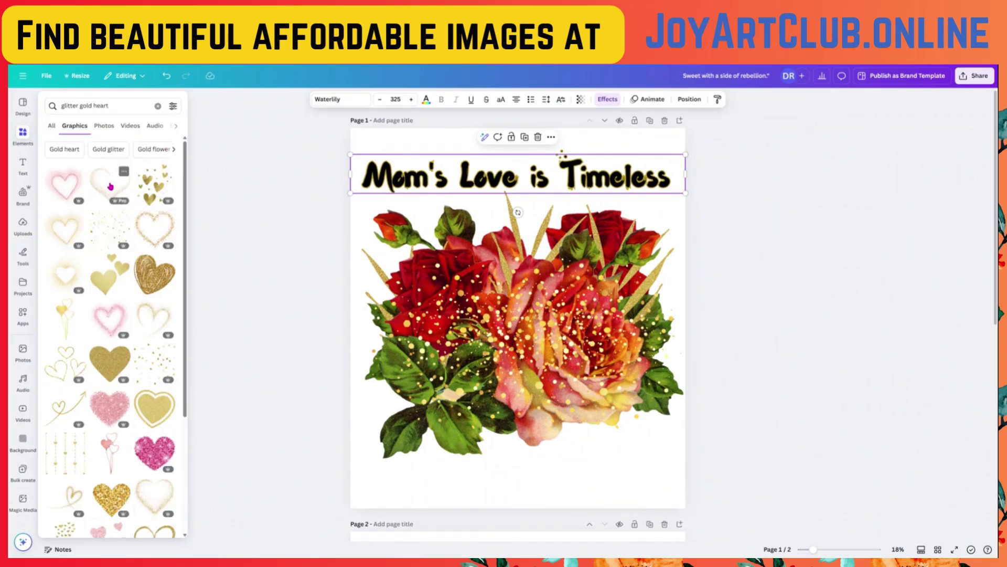
click(110, 186)
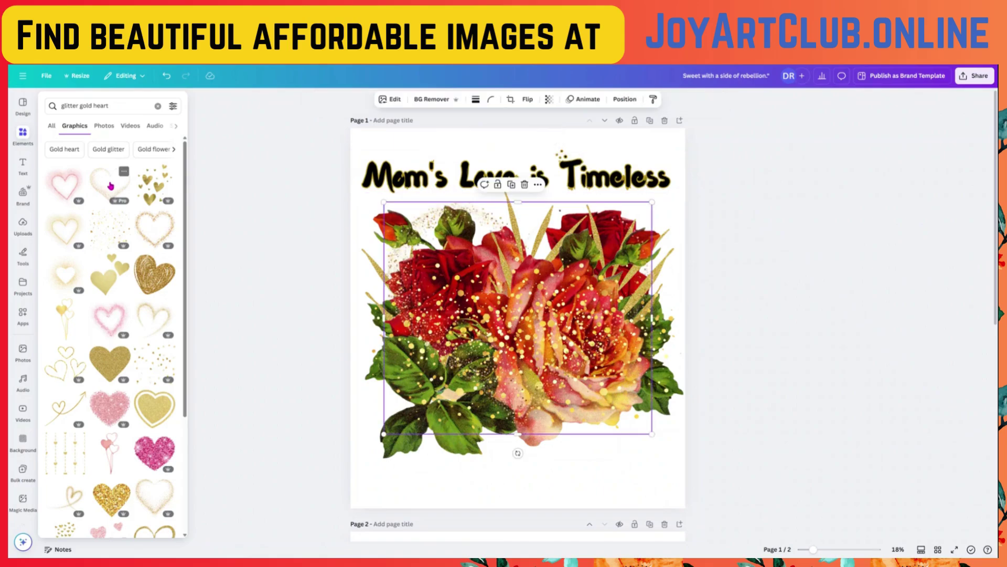
drag(643, 433, 680, 151)
- Group the rose bouquet with its leaves and confetti, and lower both the saying and the group to free space above
drag(542, 182, 543, 204)
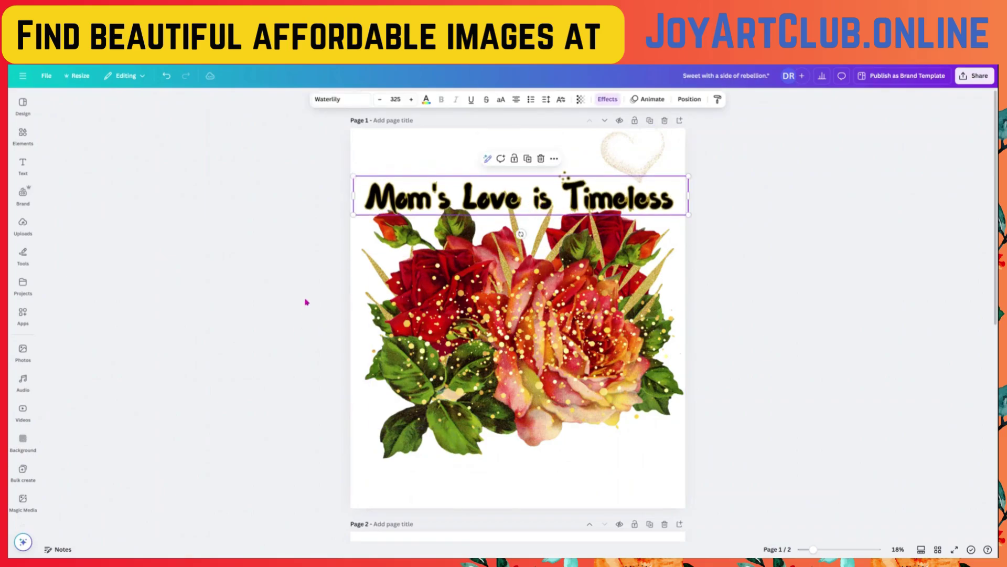
drag(302, 282, 683, 401)
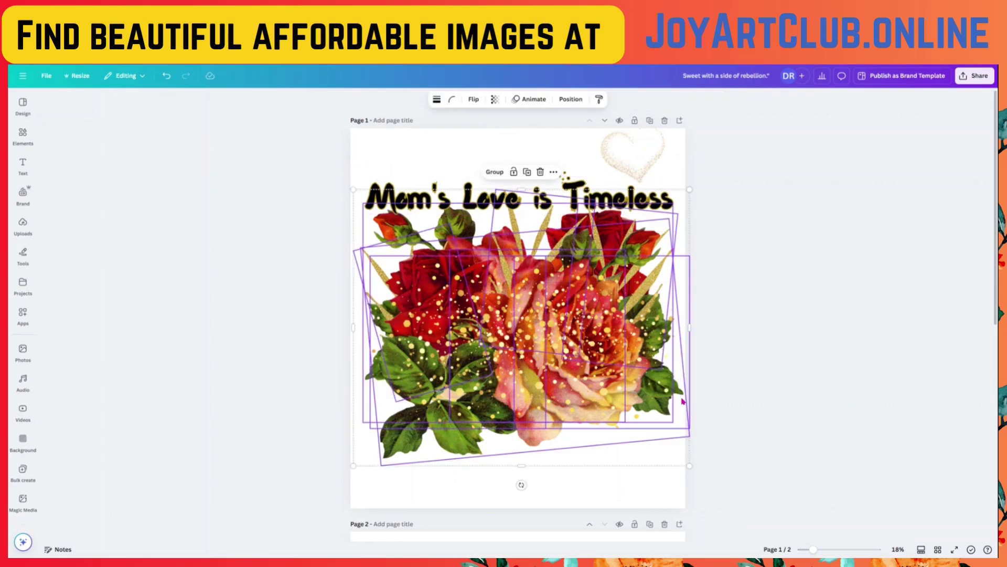
click(495, 172)
drag(554, 320, 545, 324)
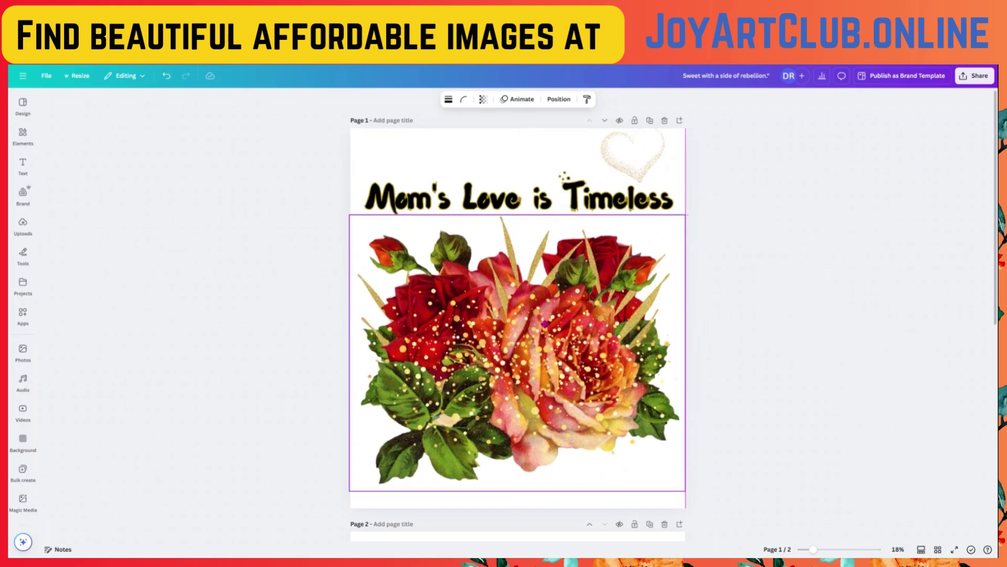
drag(584, 194, 584, 208)
- Duplicate the glitter heart to make a row of three above the saying, and tilt the heart above "Mom's" clockwise
drag(649, 163, 518, 169)
click(616, 226)
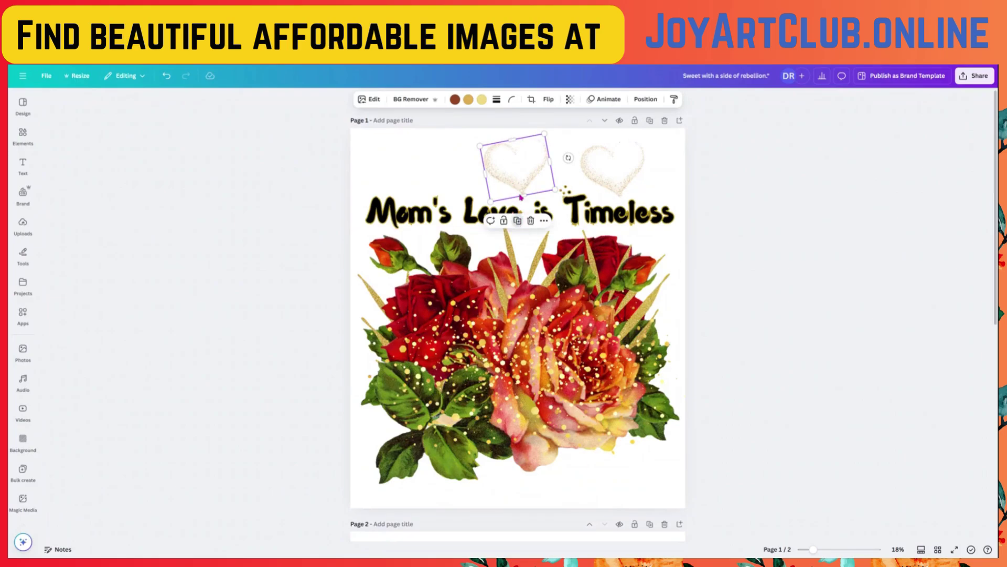
click(517, 225)
drag(431, 173, 427, 171)
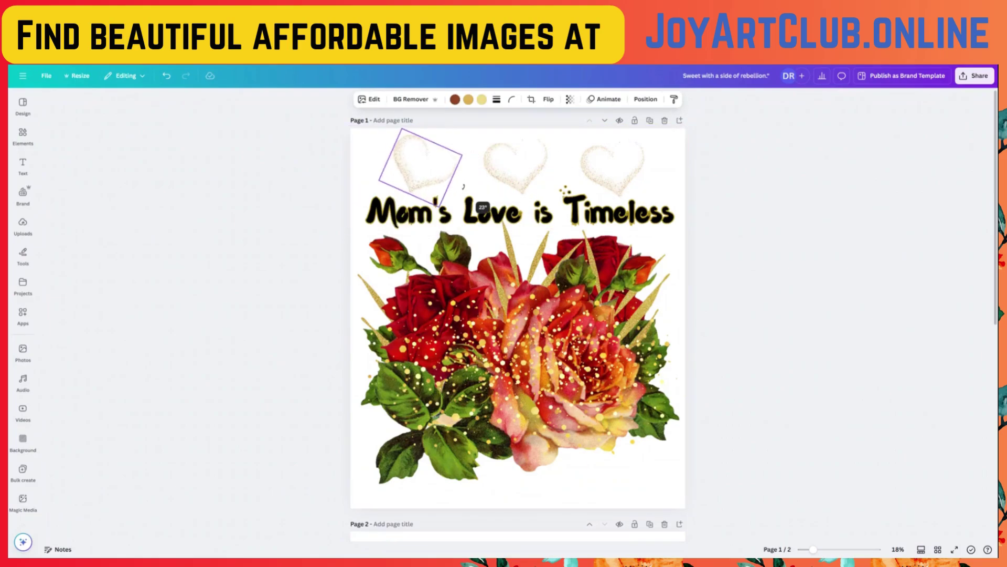
- Rotate the middle heart nearly upright and adjust the spacing of the middle and "Timeless" hearts in the row
click(527, 177)
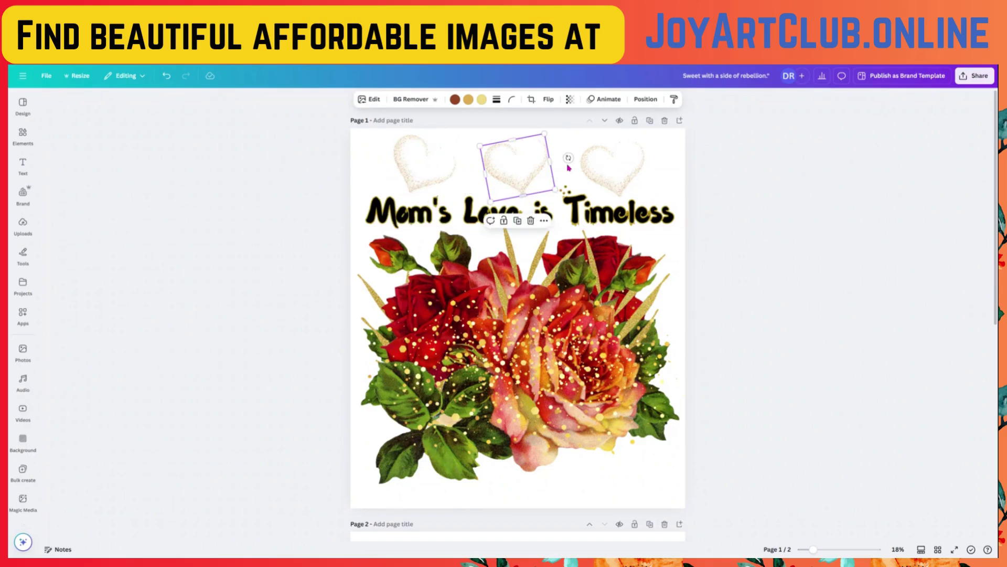
drag(568, 158, 634, 165)
click(624, 167)
drag(528, 162, 529, 162)
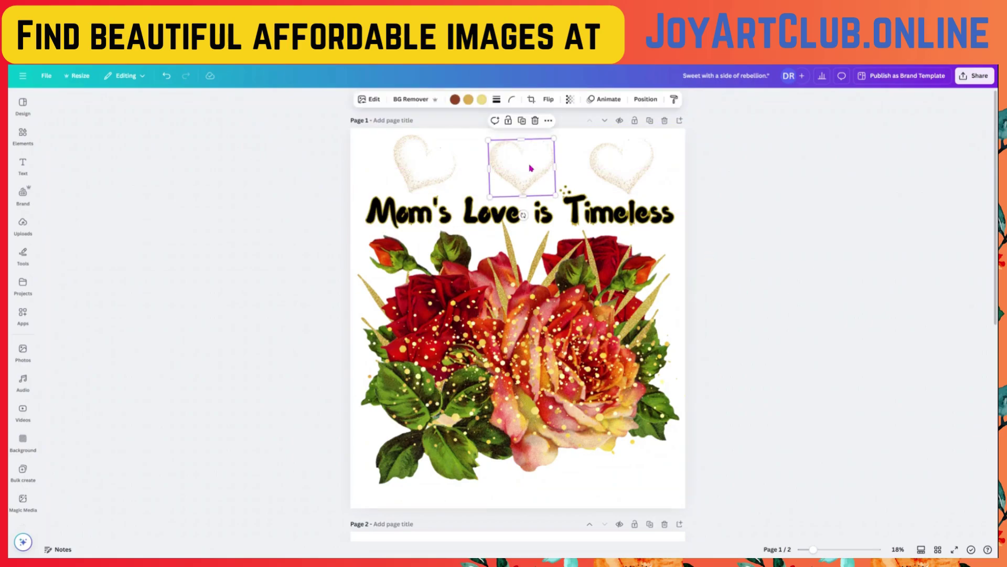
- Recolour the golden tone of the middle heart with the red from the rose photo colours
click(468, 99)
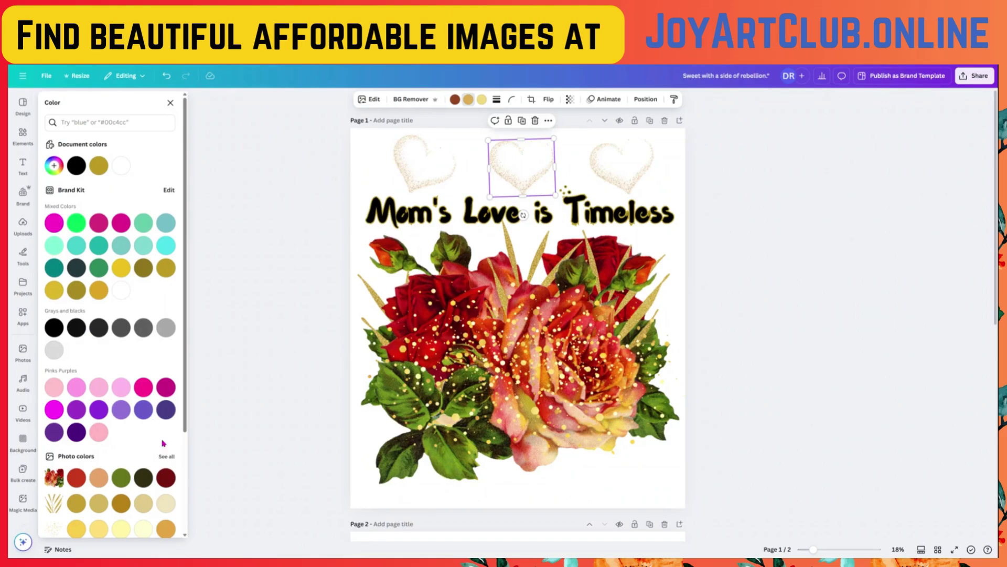
click(76, 483)
scroll(76, 472, down, 3)
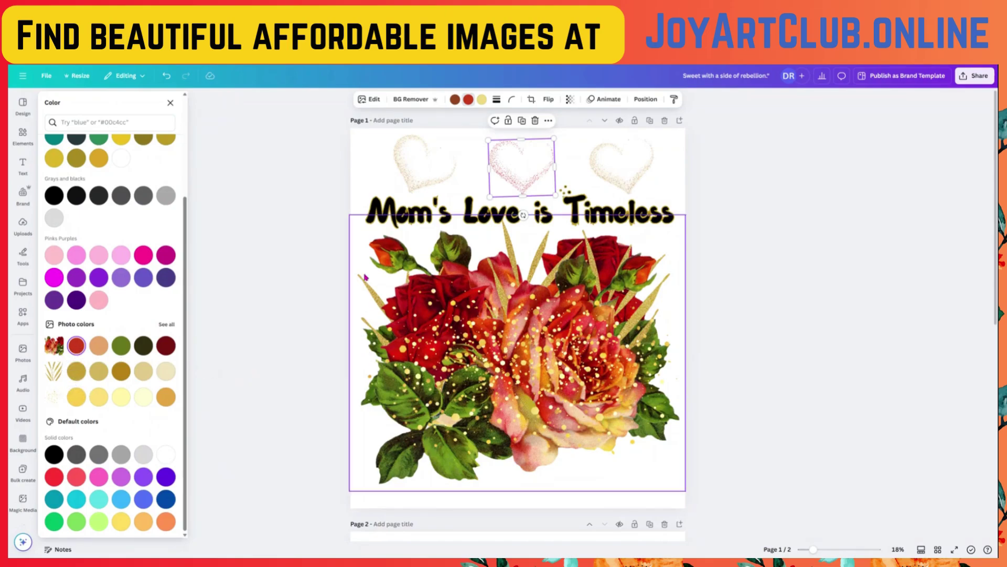
- Recolour the golden tone of the heart above "Timeless" with the green from the rose photo colours and deselect it
click(632, 180)
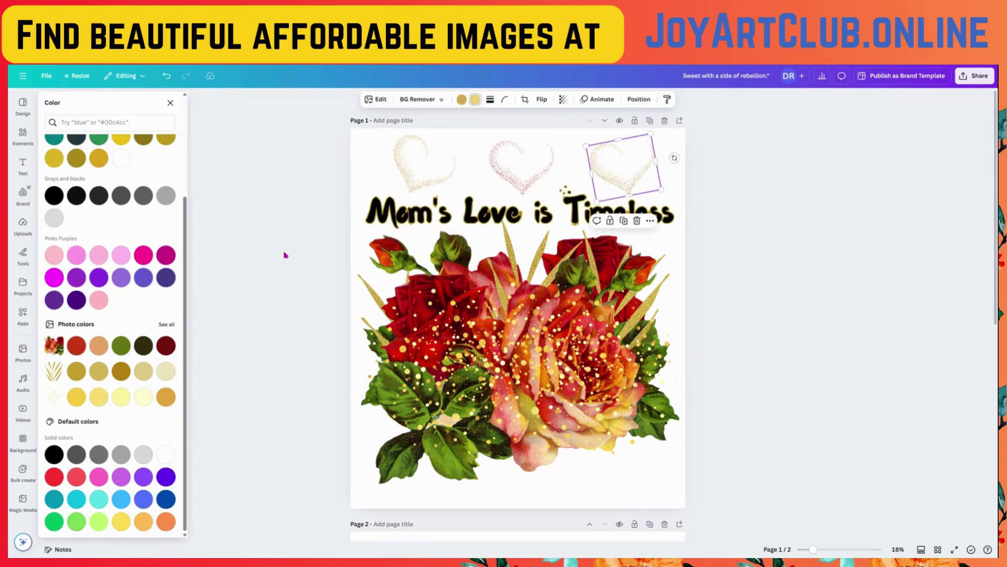
click(461, 99)
click(121, 345)
key(Escape)
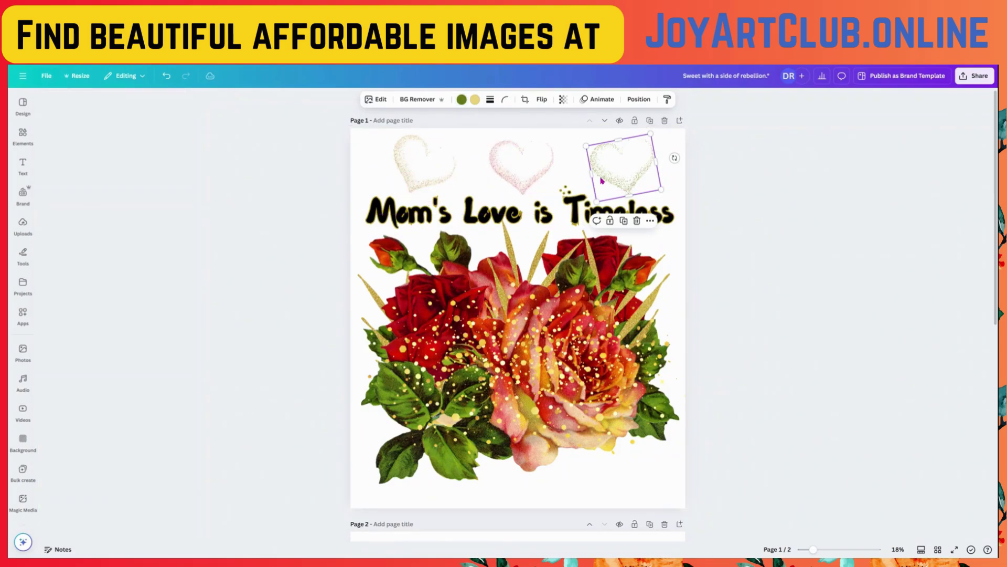
click(766, 285)
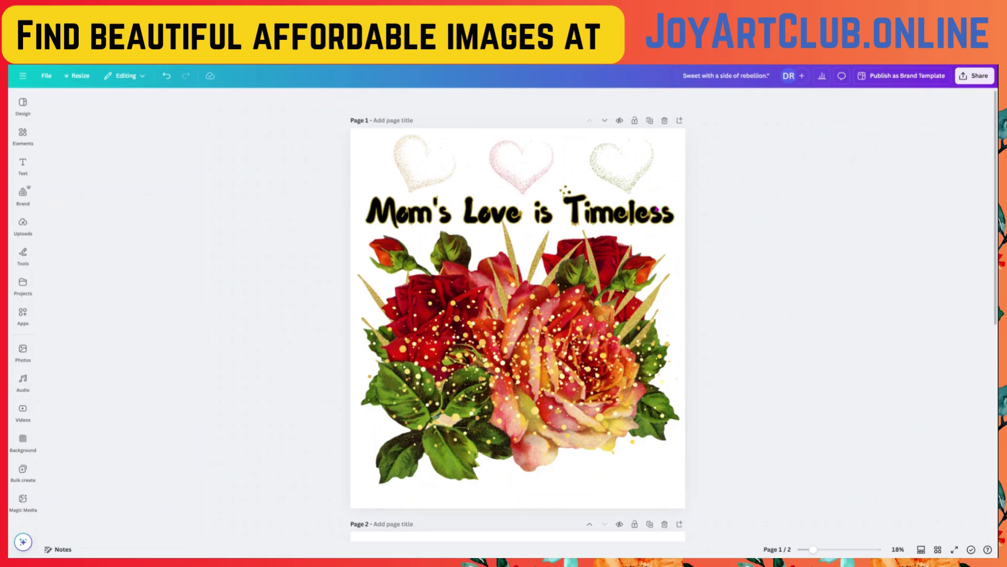
- Recolour the olive-green tone of the heart above "Timeless" with the brighter grass green from the default solid colours
click(640, 168)
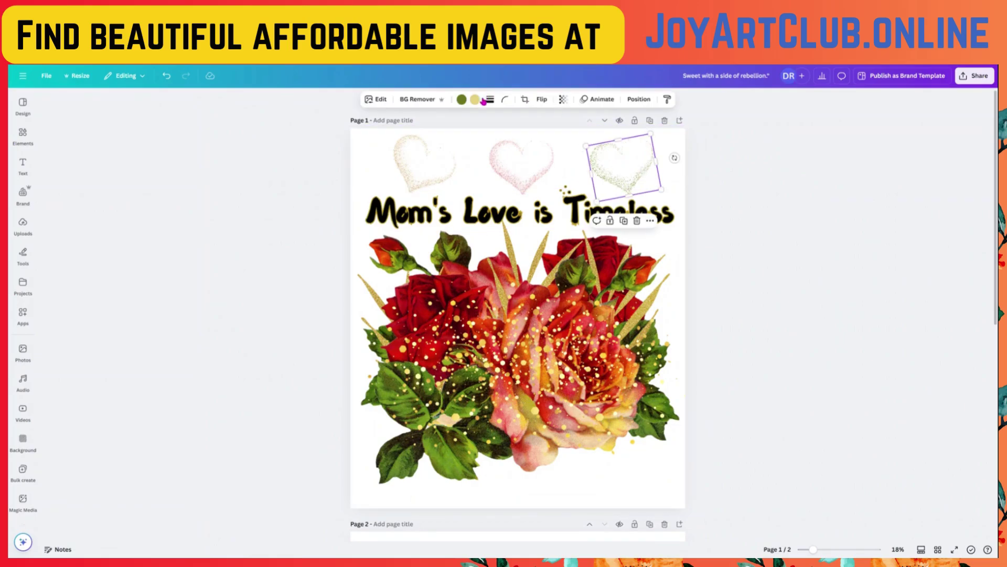
click(461, 100)
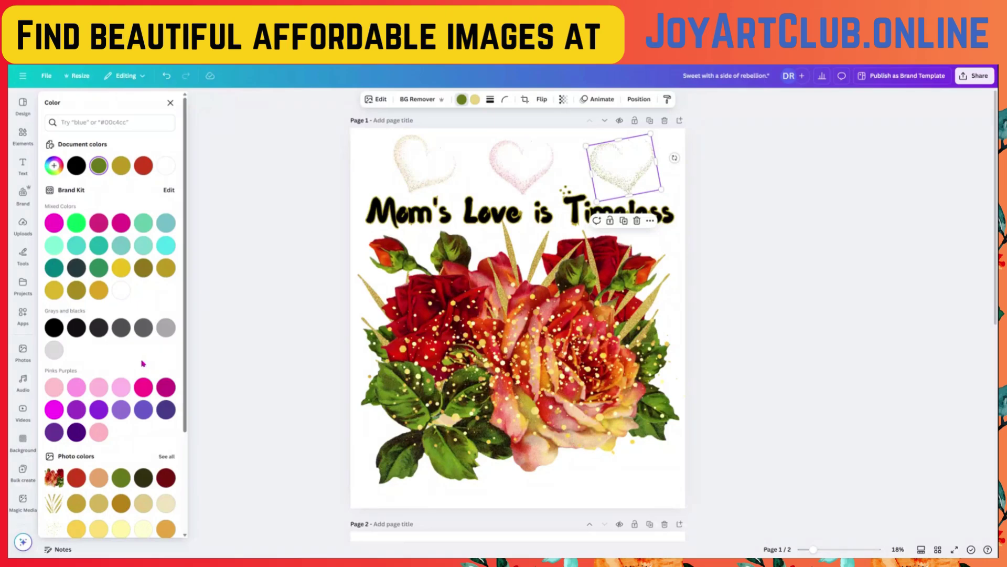
scroll(126, 470, down, 3)
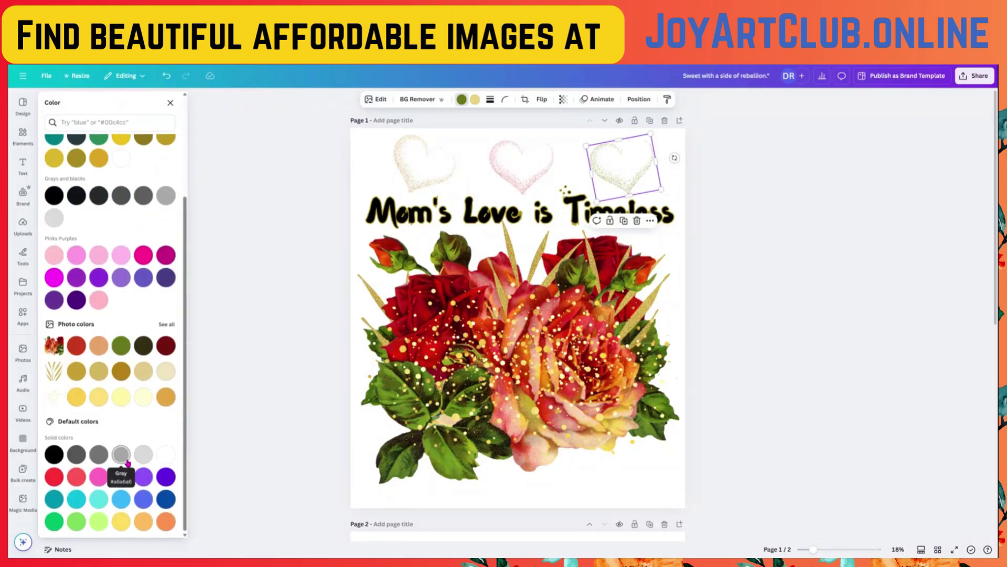
click(81, 523)
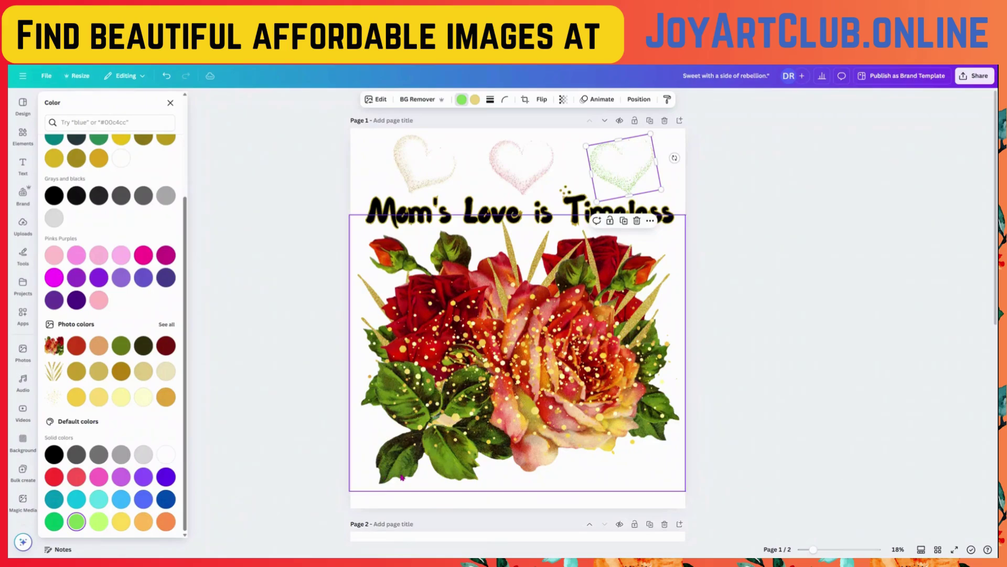
key(Escape)
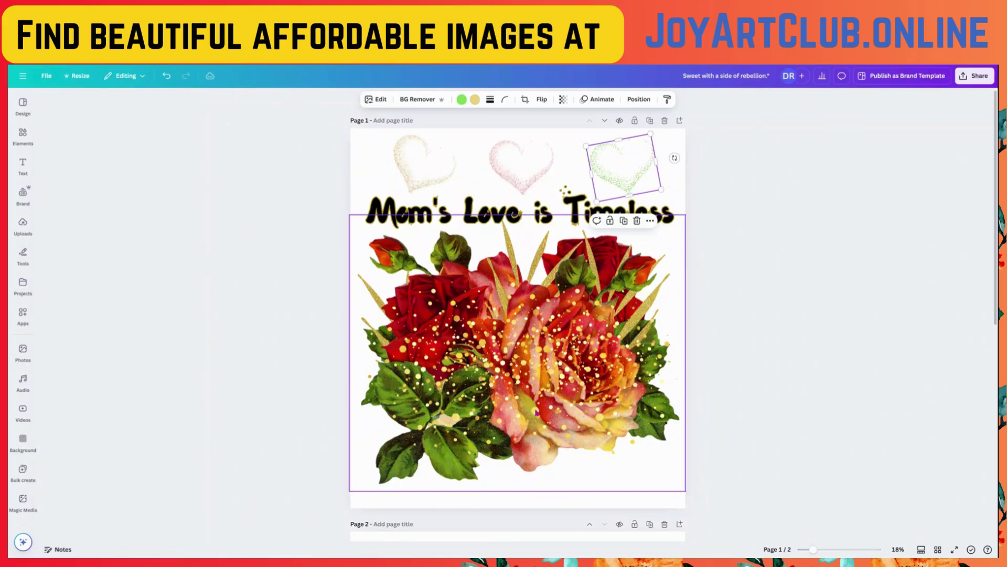
click(407, 458)
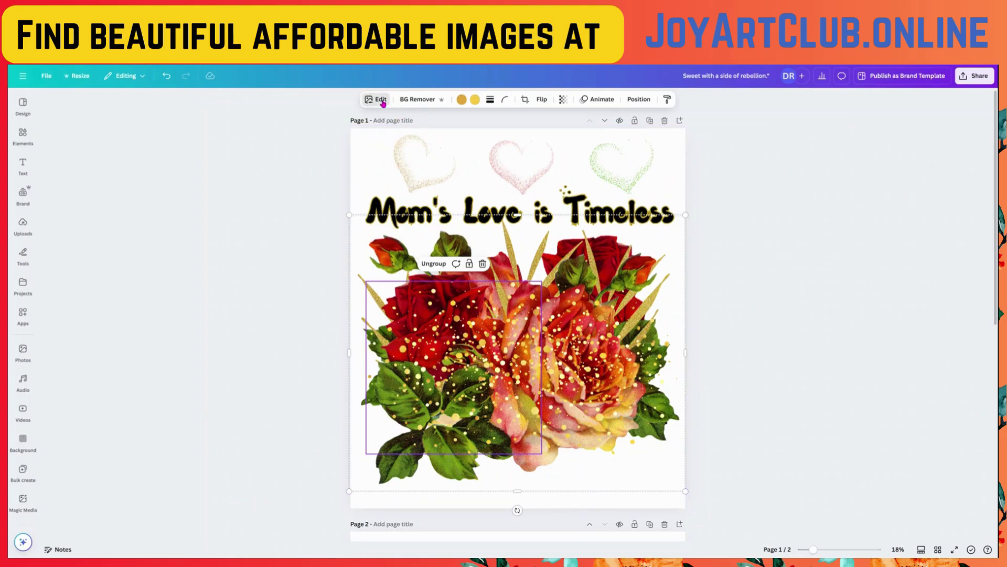
click(382, 99)
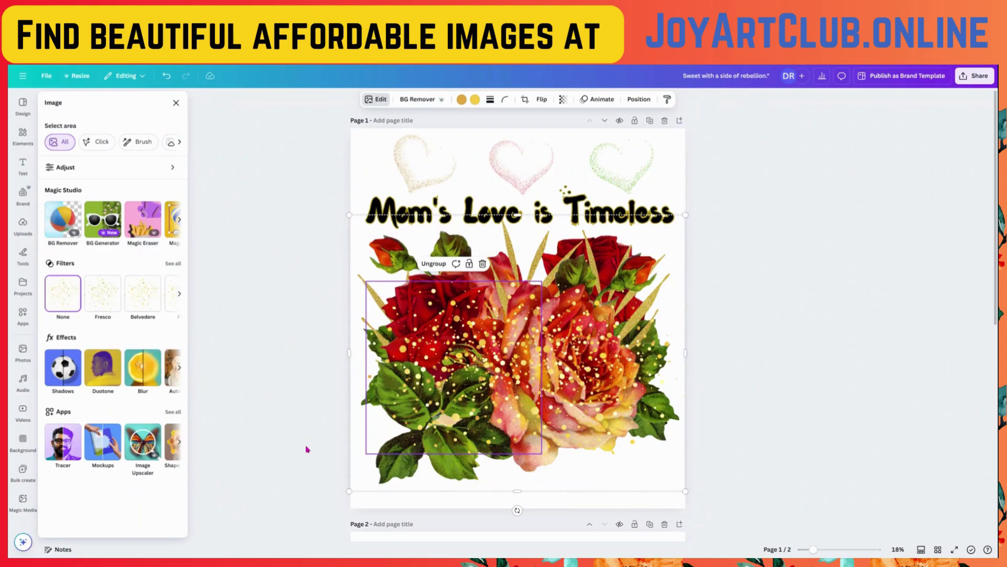
key(Escape)
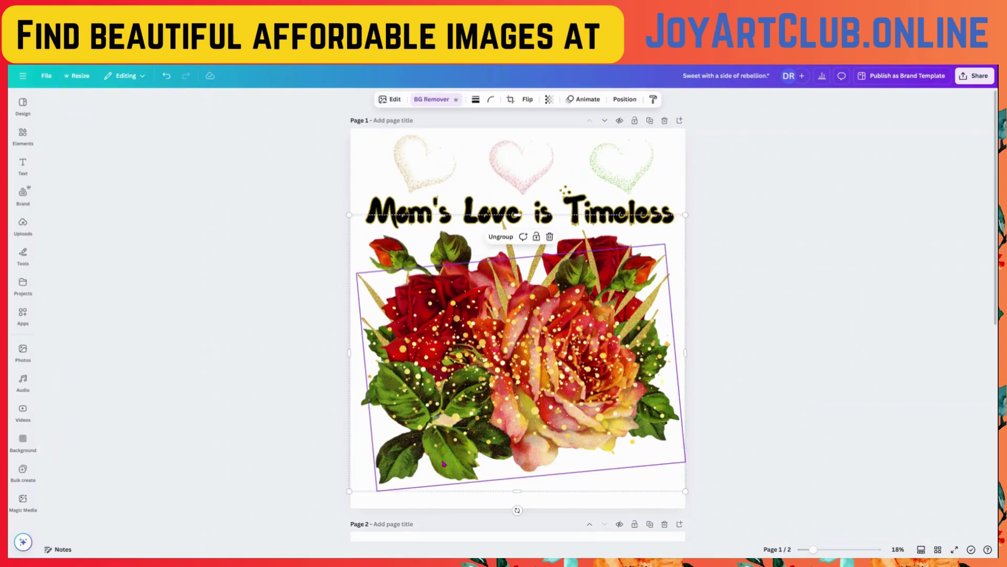
- Add a drop shadow to the large rose image with blur 42, distance 76 and intensity 86
click(395, 100)
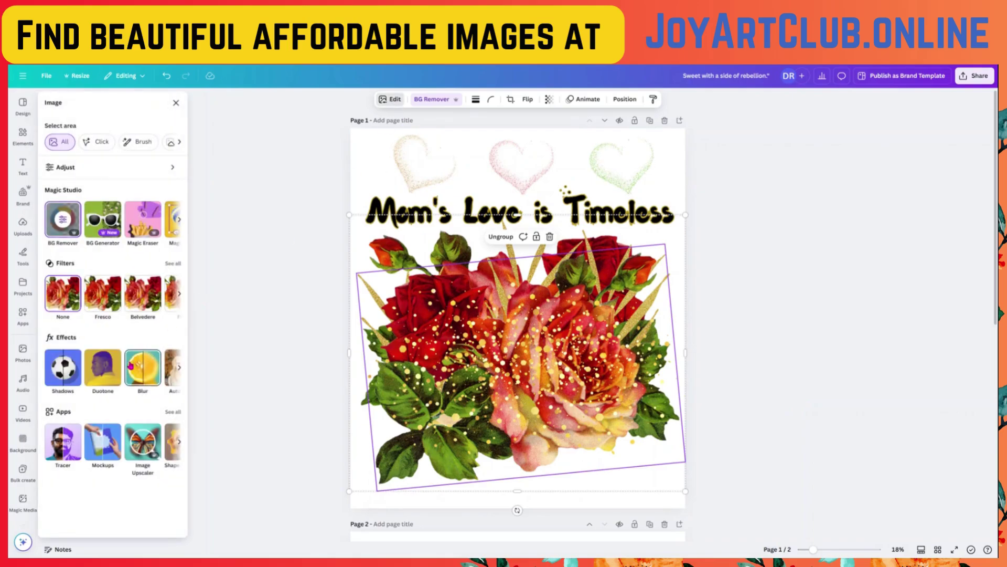
click(63, 381)
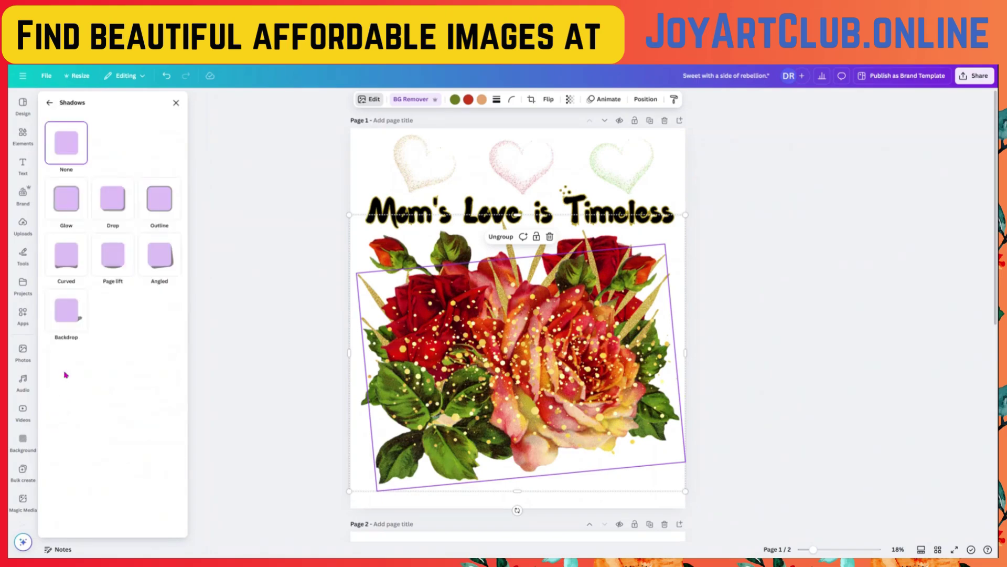
click(115, 207)
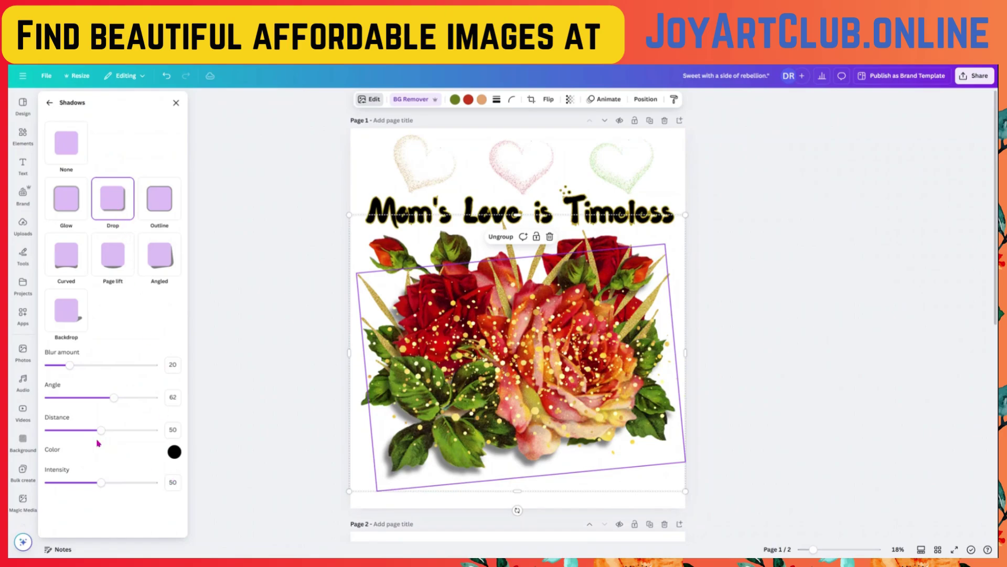
drag(70, 368, 93, 378)
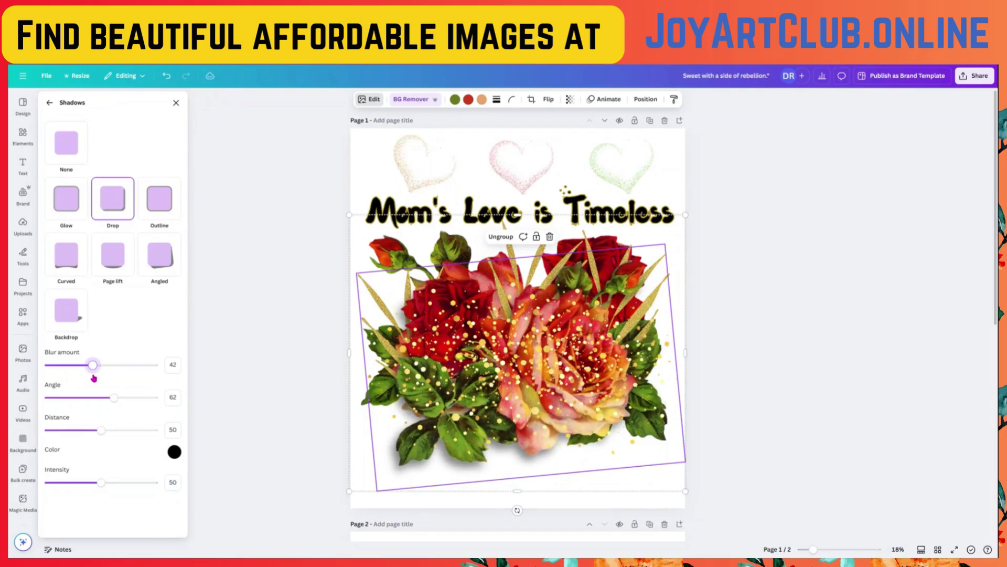
drag(102, 433, 128, 437)
drag(102, 483, 139, 483)
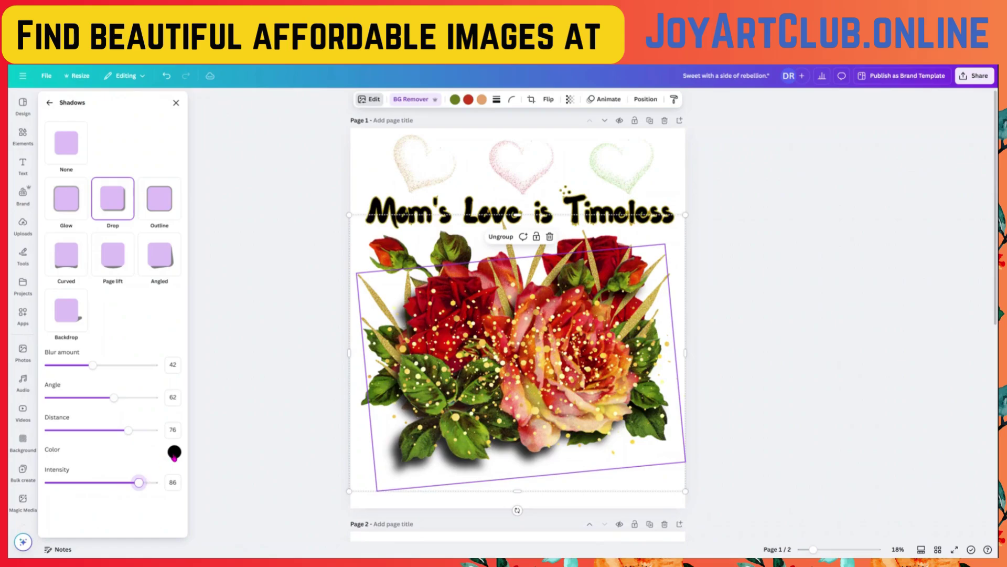
- Set the rose image's shadow colour to dark gold #A38400 and deselect the image
click(174, 453)
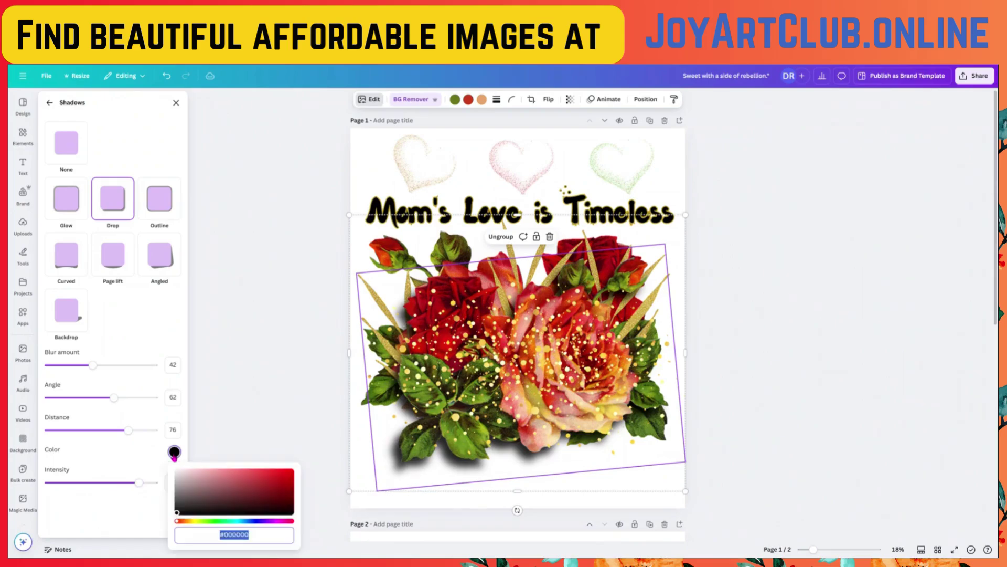
click(193, 521)
mouse_move(285, 479)
mouse_down()
mouse_move(214, 473)
mouse_move(216, 496)
mouse_move(223, 470)
mouse_move(304, 493)
mouse_move(341, 490)
mouse_move(291, 471)
mouse_move(301, 488)
mouse_up()
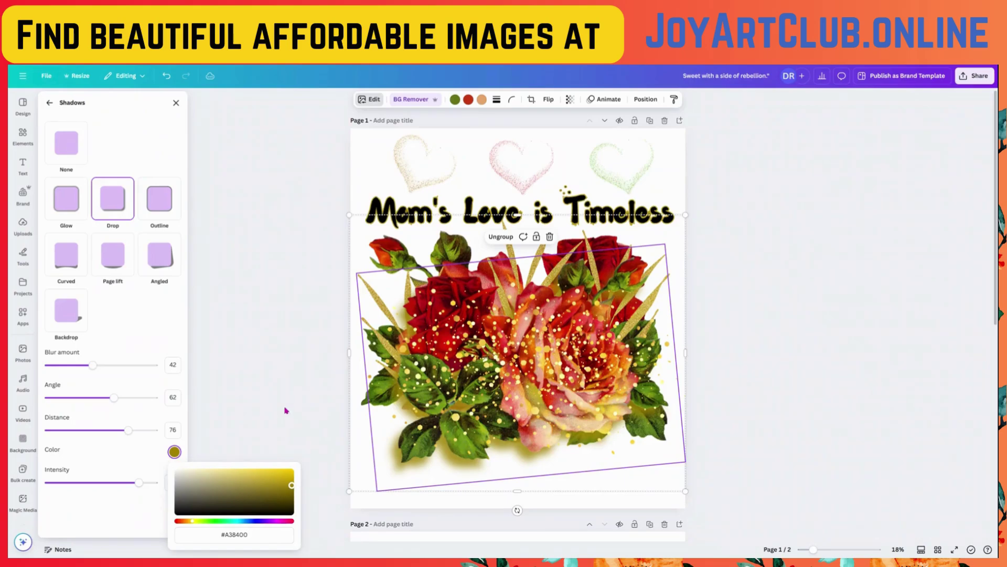
click(286, 410)
click(808, 253)
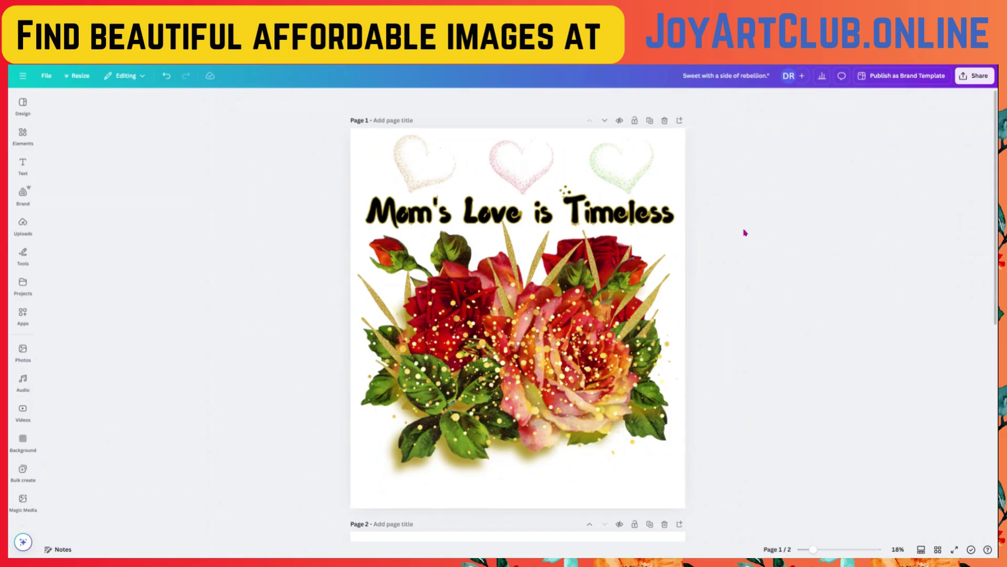
- Open the download settings for the design and set the PNG export size multiplier to 2
click(975, 76)
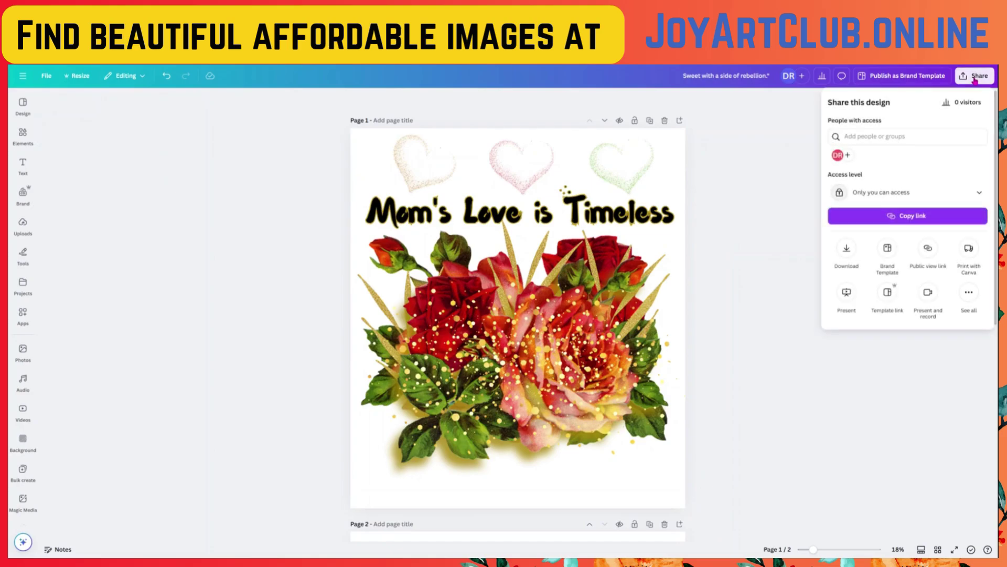
click(846, 251)
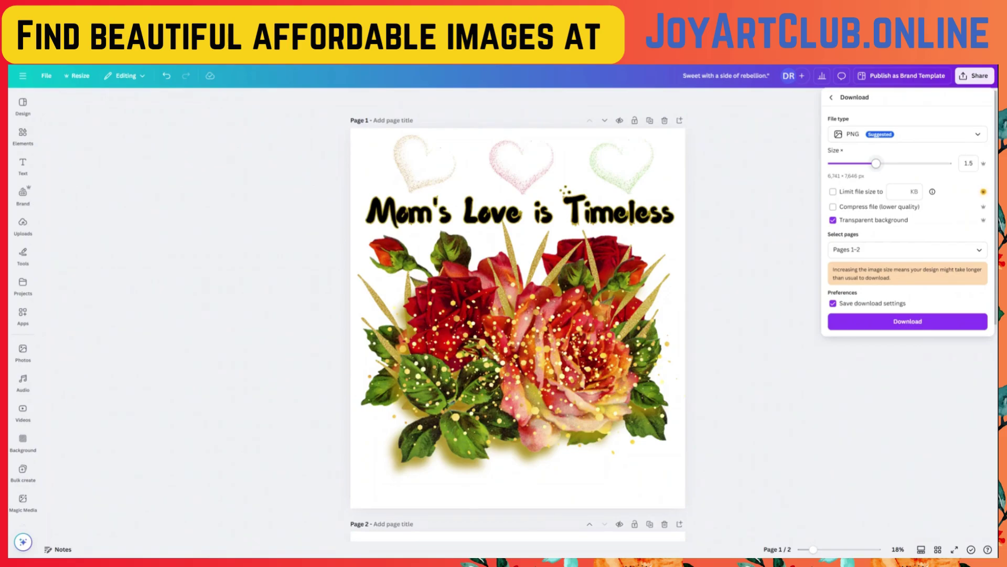
drag(876, 163, 899, 171)
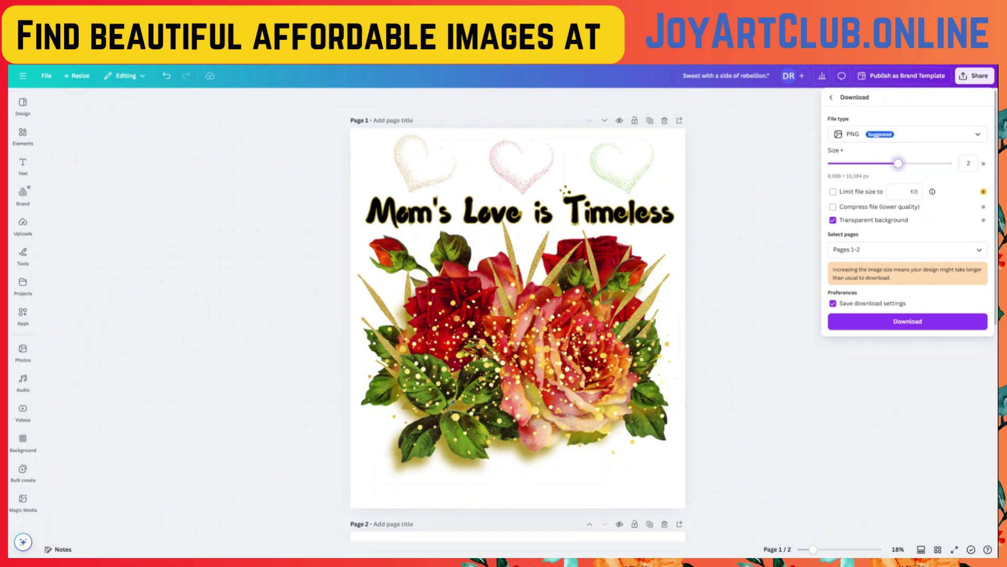
mouse_move(898, 163)
mouse_down()
mouse_move(886, 176)
mouse_move(855, 177)
mouse_move(900, 180)
mouse_up()
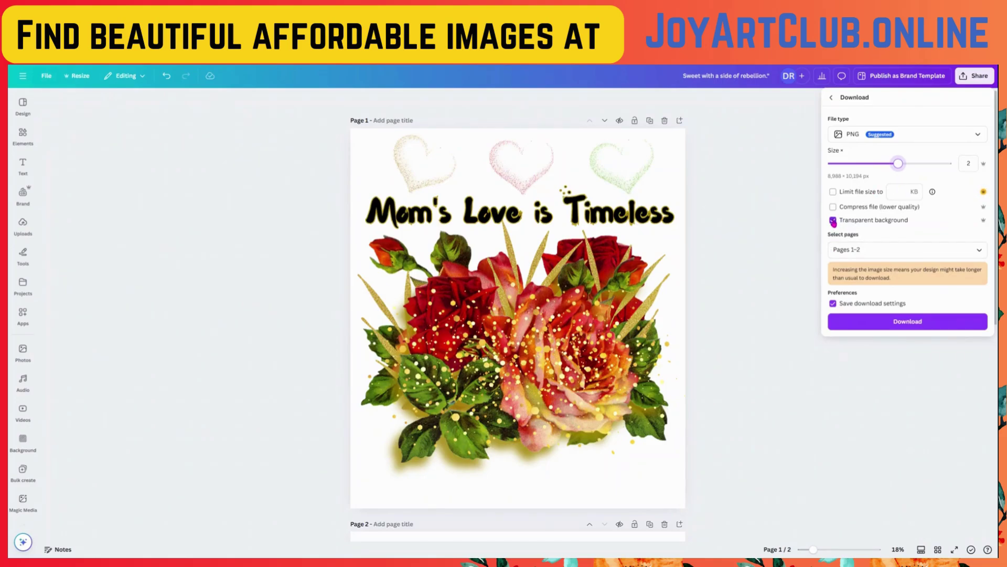
- Limit the PNG download to page 1 only
click(886, 251)
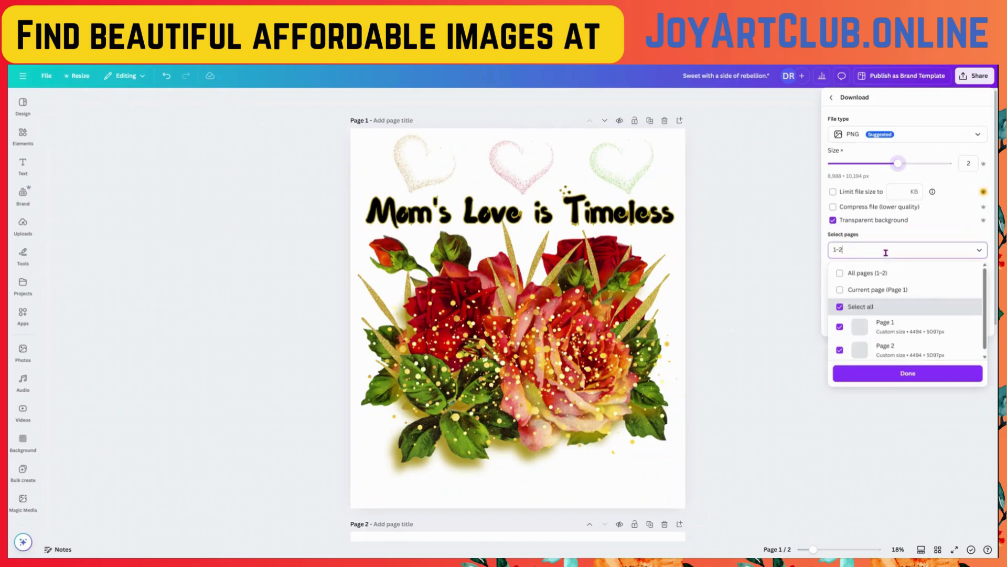
click(841, 273)
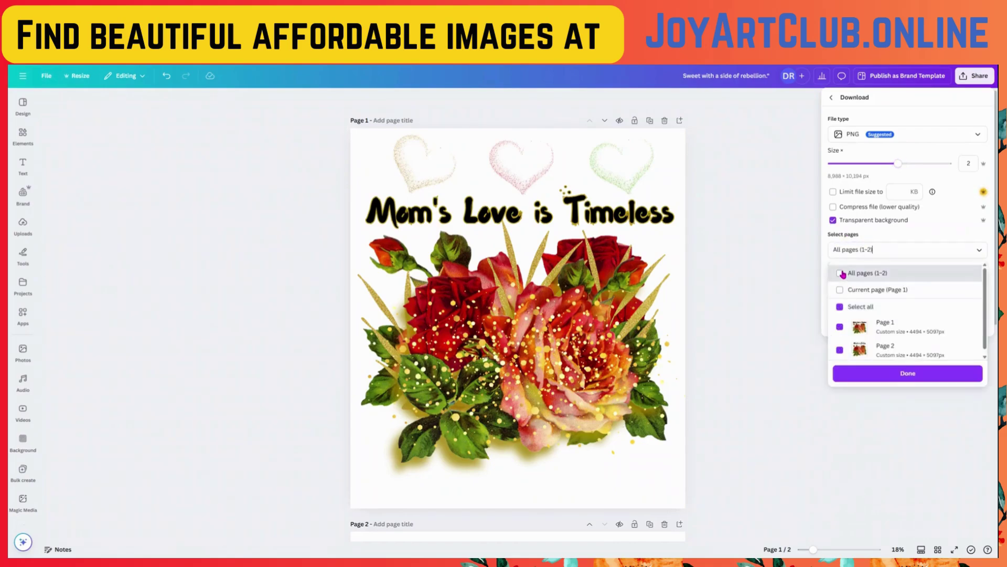
click(840, 326)
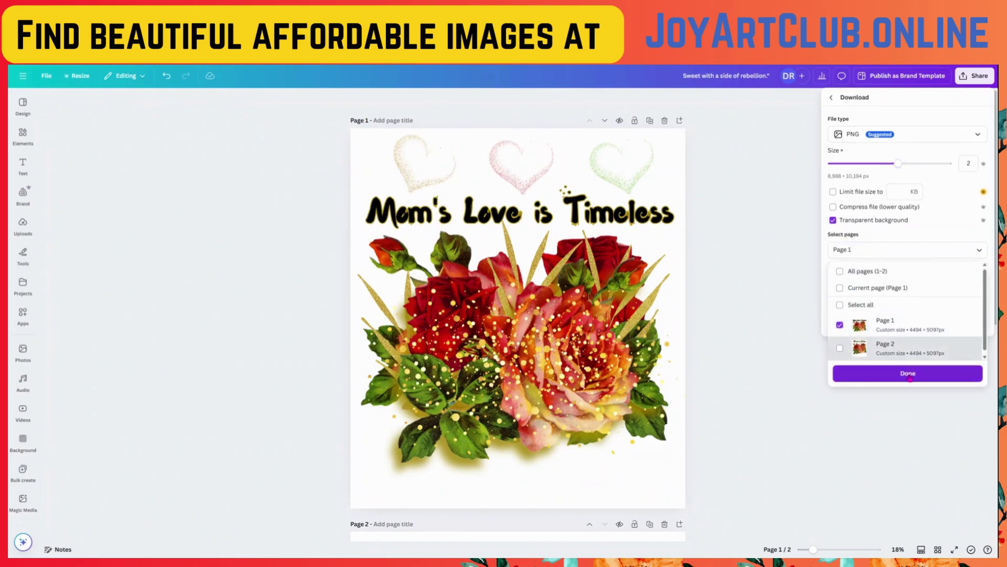
click(909, 377)
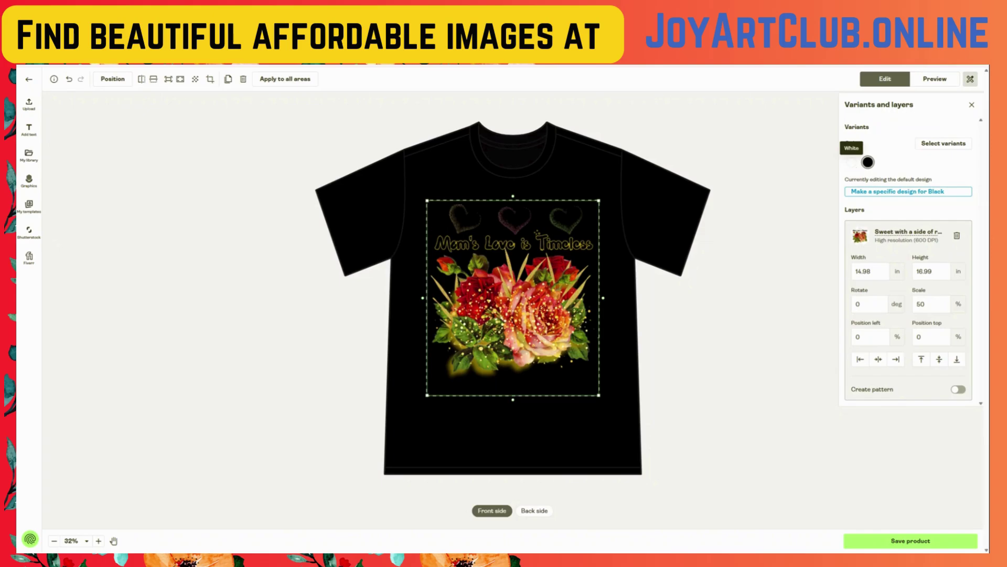
- Switch to the T-shirt product designer and preview the uploaded design on the black shirt's front mockup
click(941, 82)
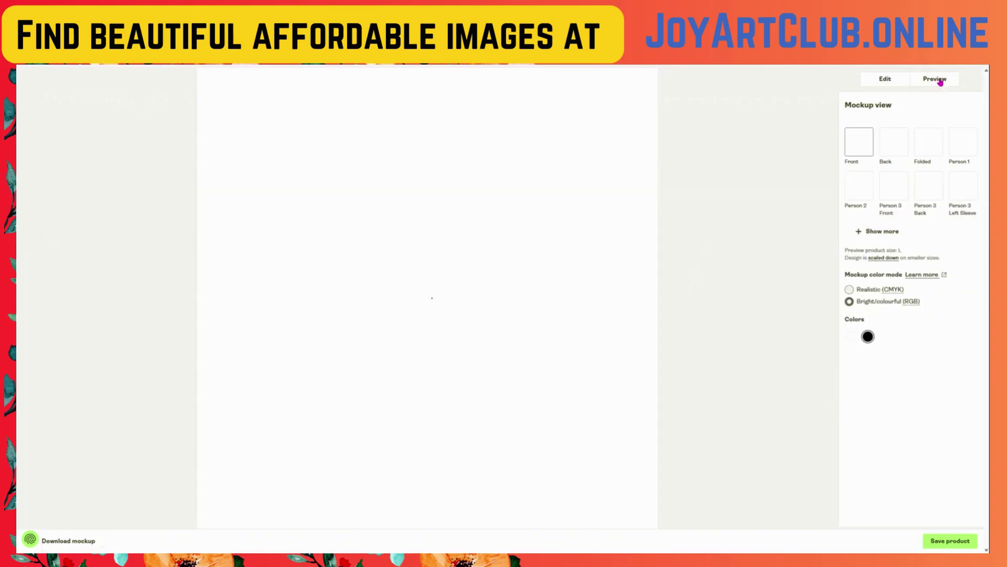